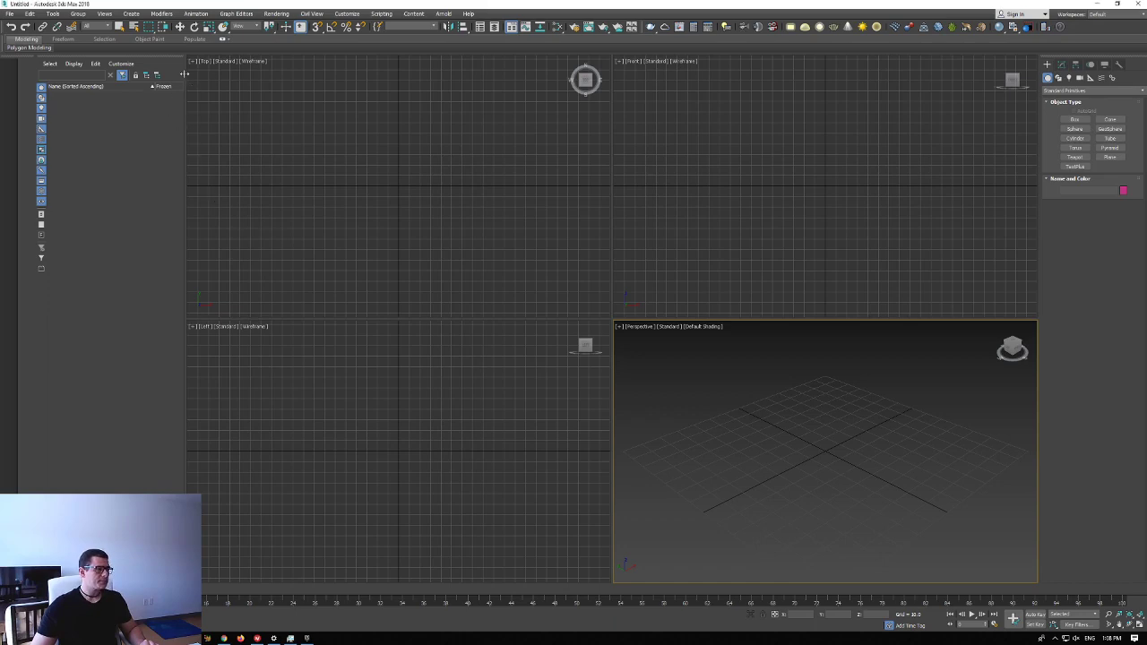
- Narrow the scene object list to give the viewports more room
left_click_drag(184, 75, 123, 69)
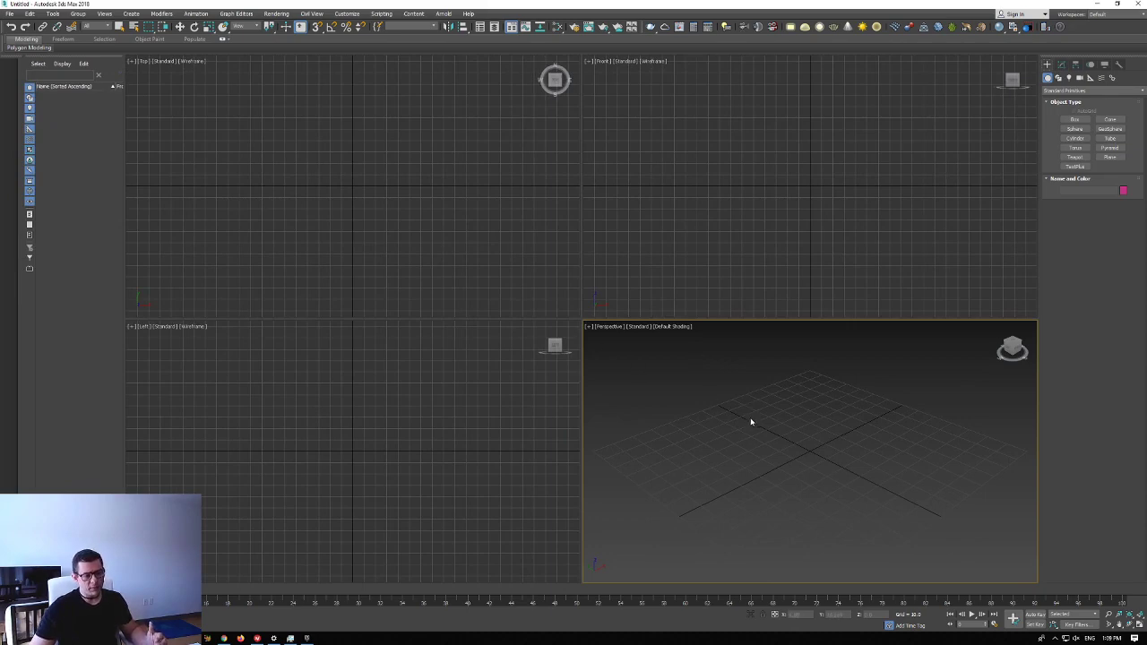
middle_click_drag(750, 420, 750, 399)
middle_click_drag(795, 431, 804, 430)
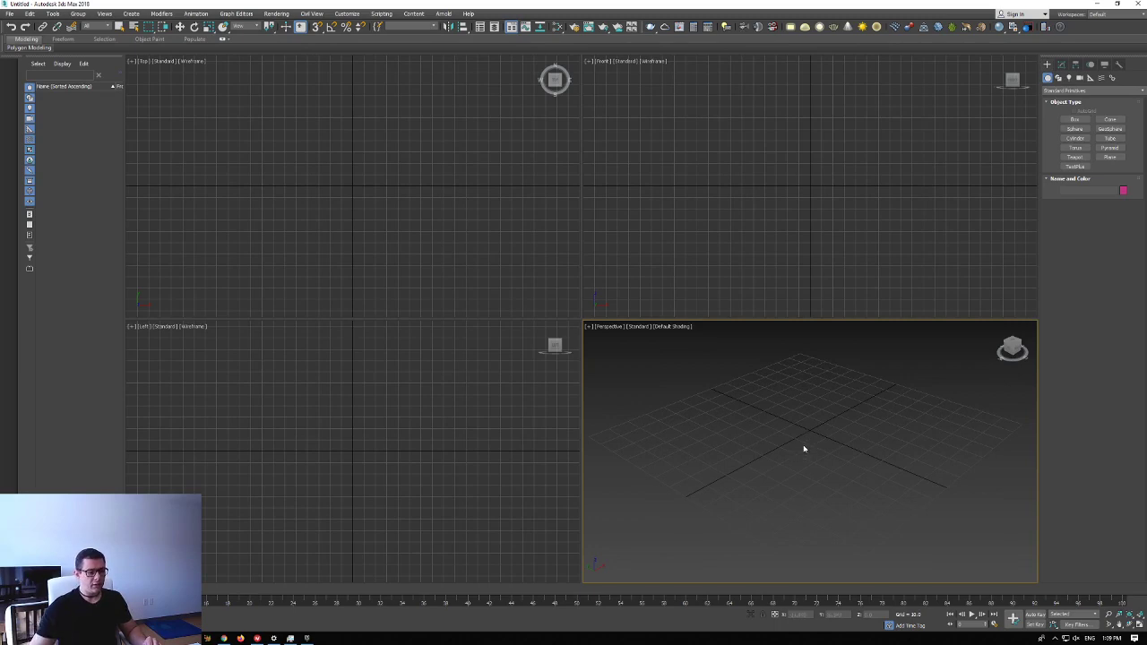
- Maximize the Perspective viewport and create a box standing on the far side of the grid's centre
left_click(1074, 119)
key("alt+w")
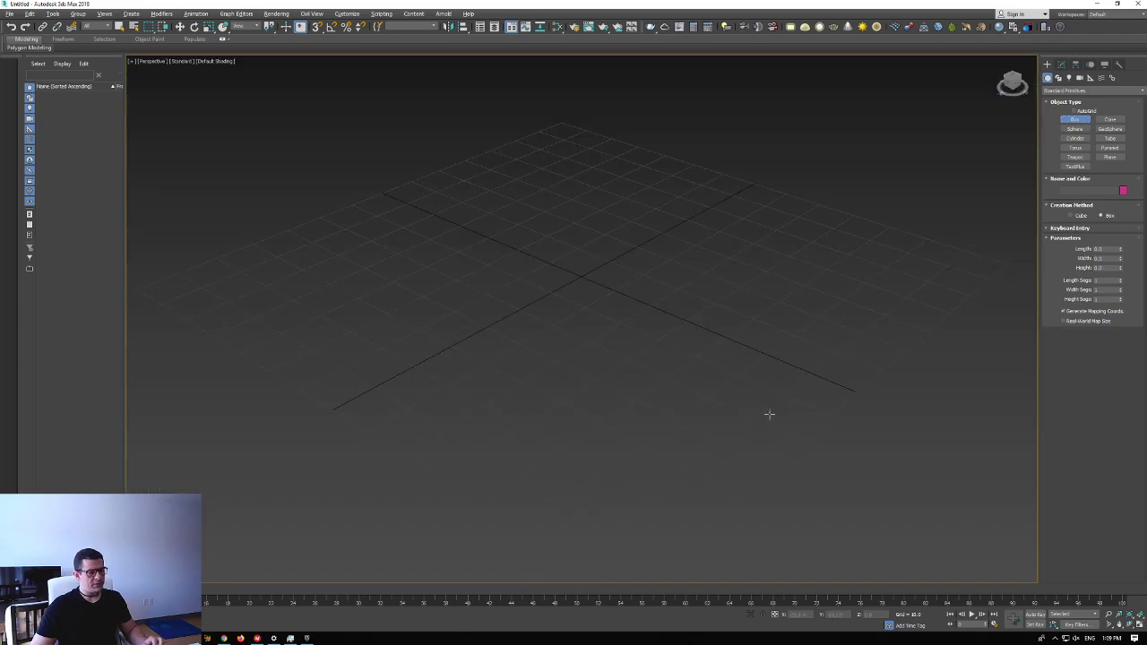
middle_click_drag(602, 358, 594, 412)
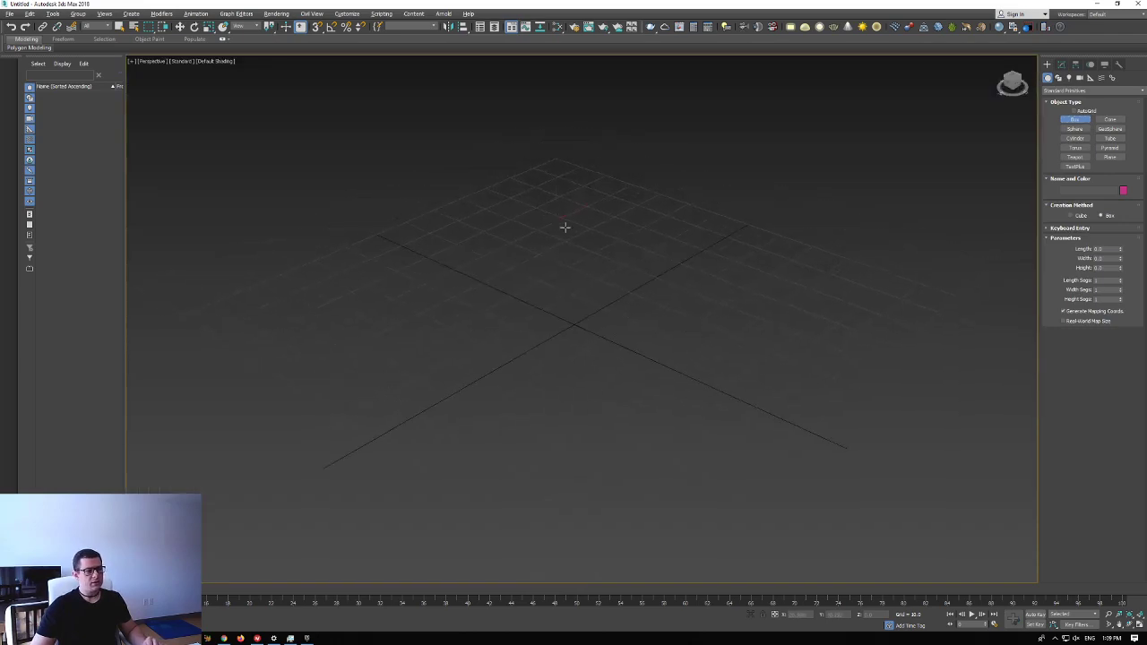
left_click_drag(564, 227, 574, 344)
left_click(595, 181)
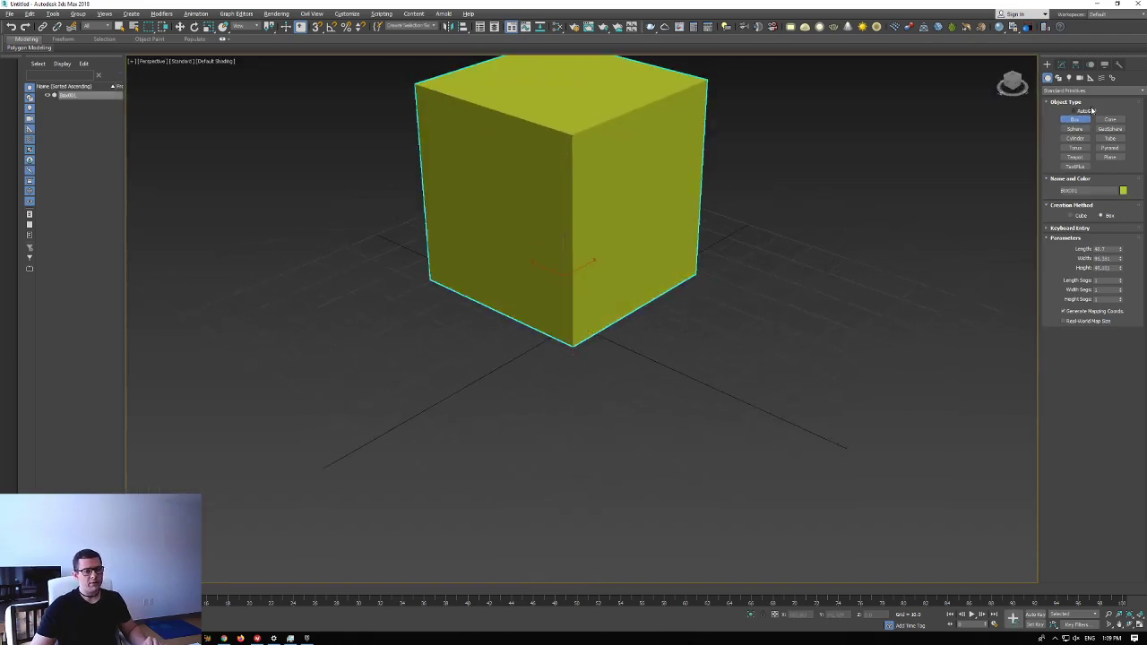
- Create a truncated cone on the grid in front of the box, with its top narrower than its base
left_click(1109, 120)
left_click_drag(376, 366, 368, 458)
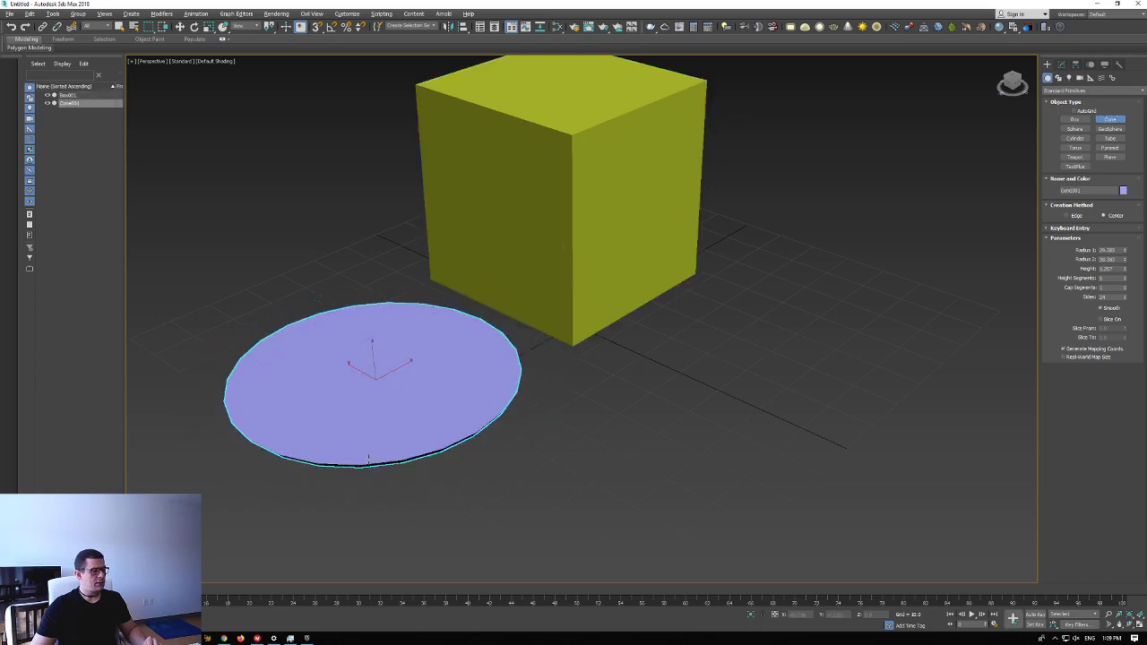
left_click(376, 292)
left_click(624, 318)
scroll(618, 318, "down", 5)
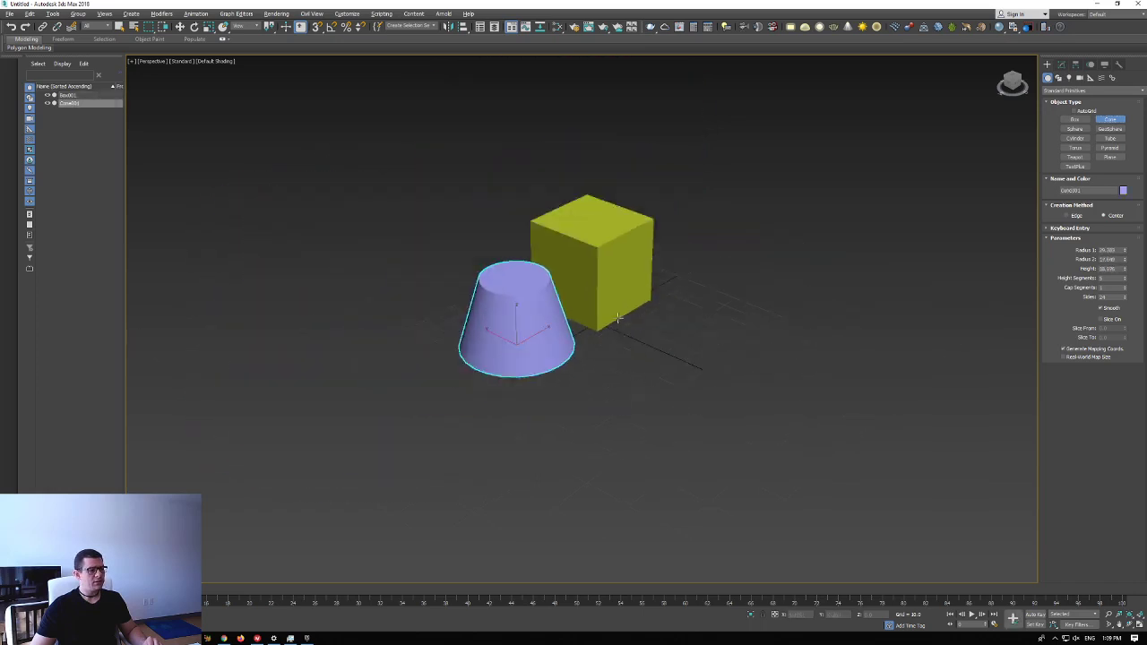
scroll(618, 318, "down", 3)
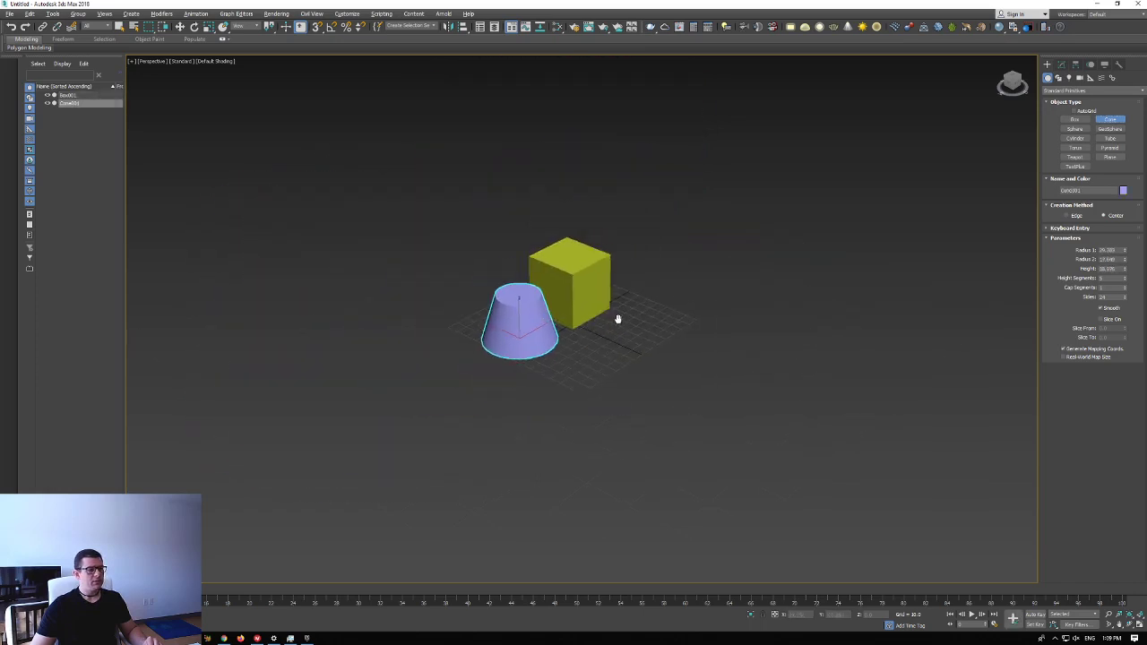
- Create a sphere on the grid beside the cone, in front of the box
left_click(1074, 128)
left_click_drag(618, 361, 653, 364)
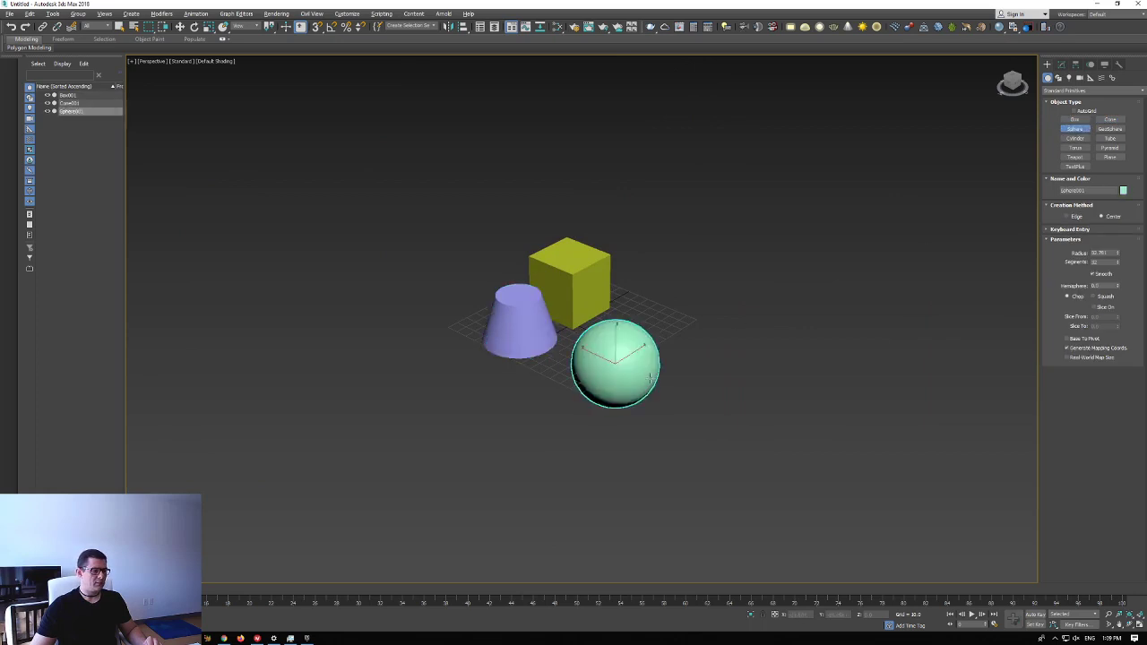
middle_click_drag(717, 347, 739, 327)
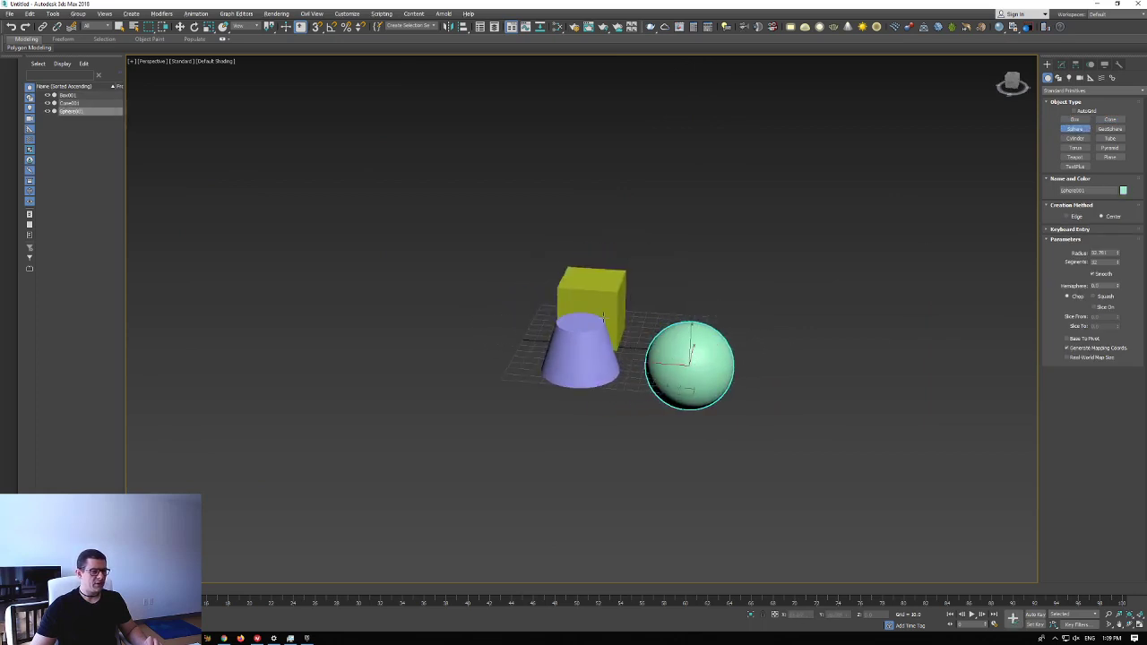
middle_click_drag(587, 329, 769, 352, "alt")
- Select the box, cone and sphere together and group them as Group001
key("w")
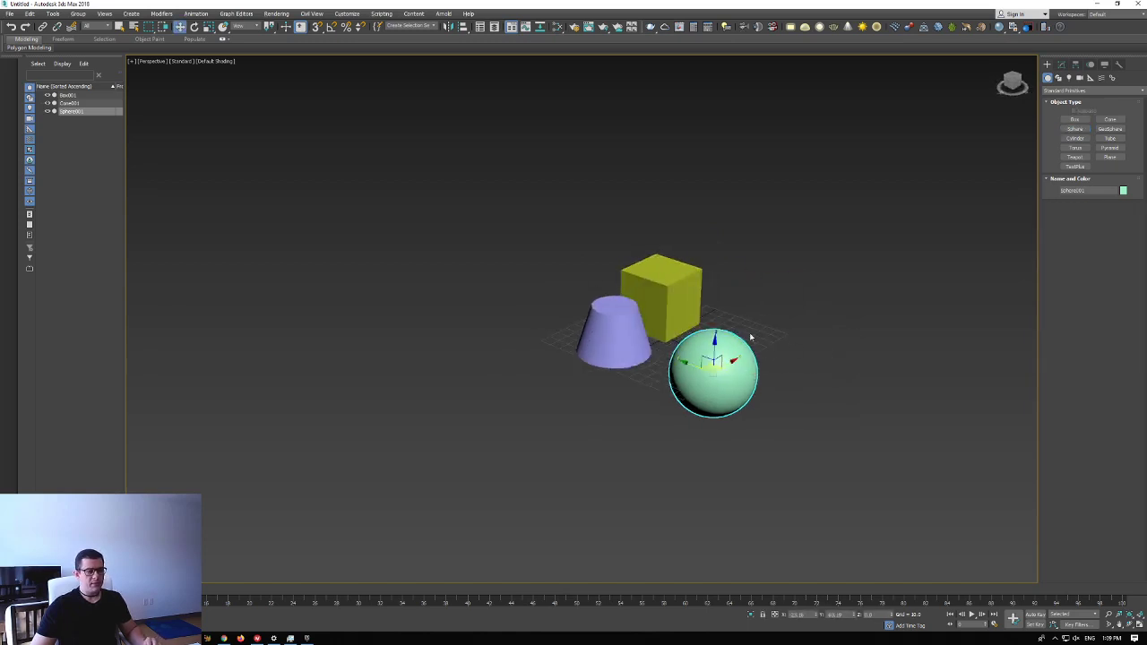
left_click(670, 288)
left_click(621, 334, "ctrl")
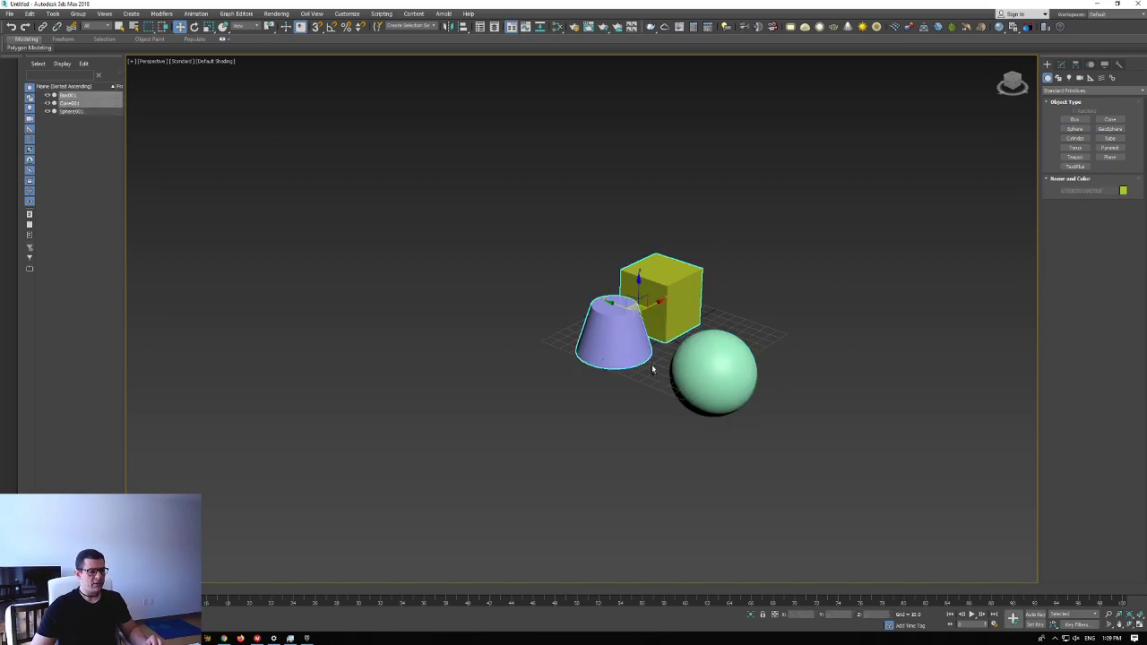
left_click(699, 376, "ctrl")
middle_click_drag(766, 358, 670, 328)
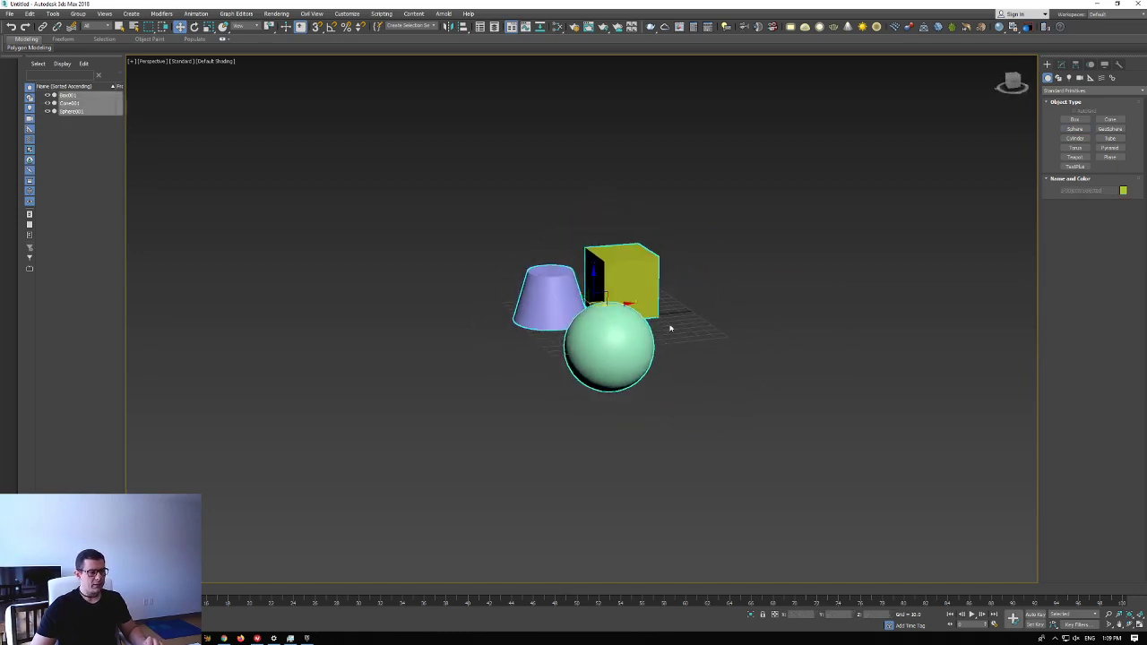
left_click(78, 13)
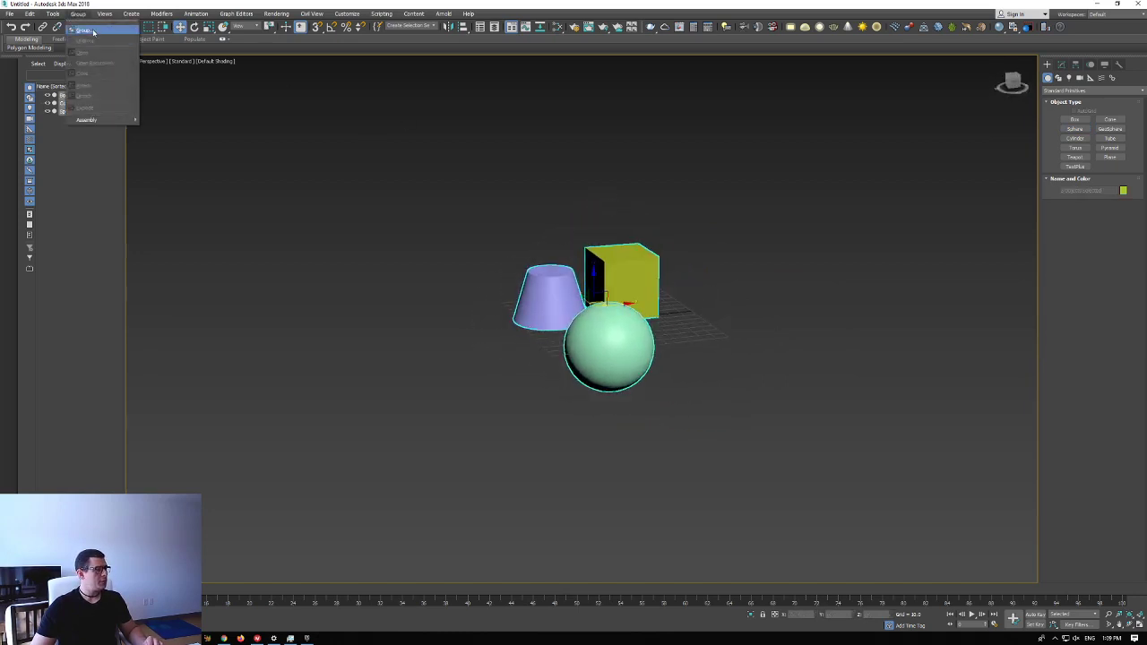
left_click(90, 29)
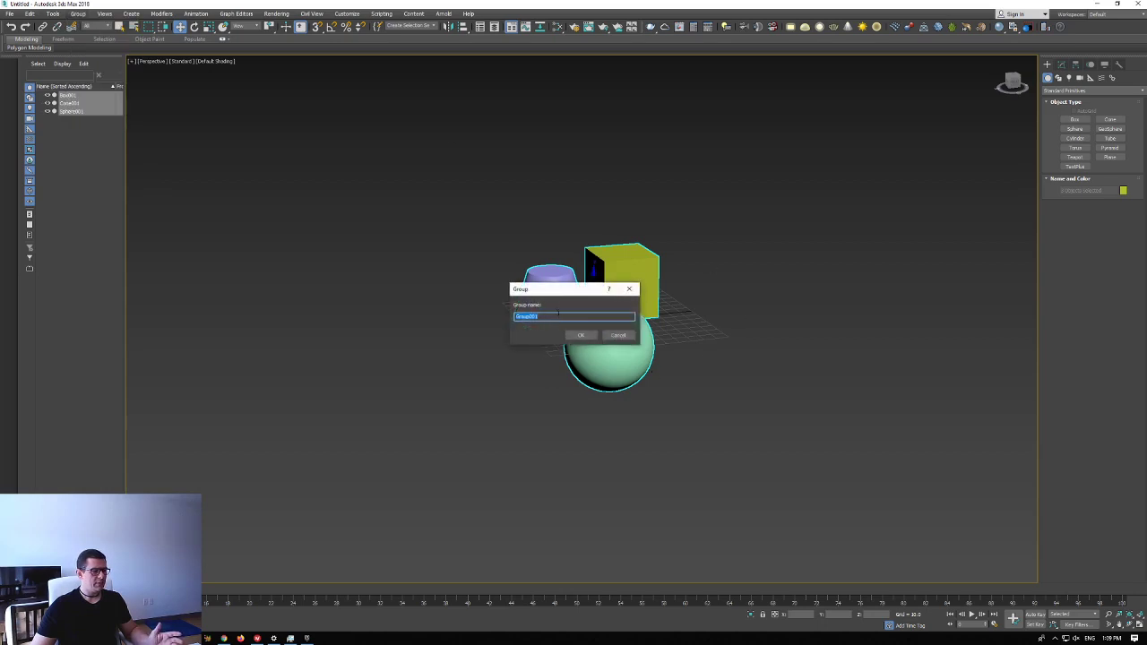
left_click(580, 335)
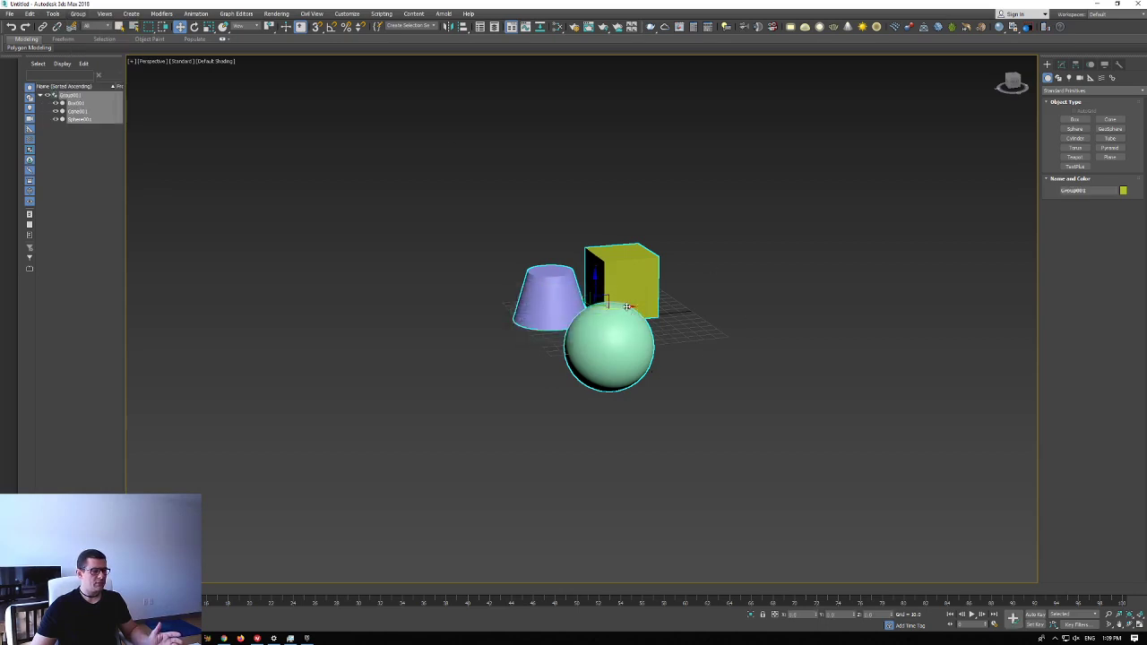
- Move the group slightly along the X axis, deselect it and select it again through one of its members
mouse_move(627, 307)
left_mouse_down()
mouse_move(587, 309)
mouse_move(618, 309)
left_mouse_up()
key("ctrl+d")
left_click(605, 283)
left_click(702, 278)
left_click(544, 268)
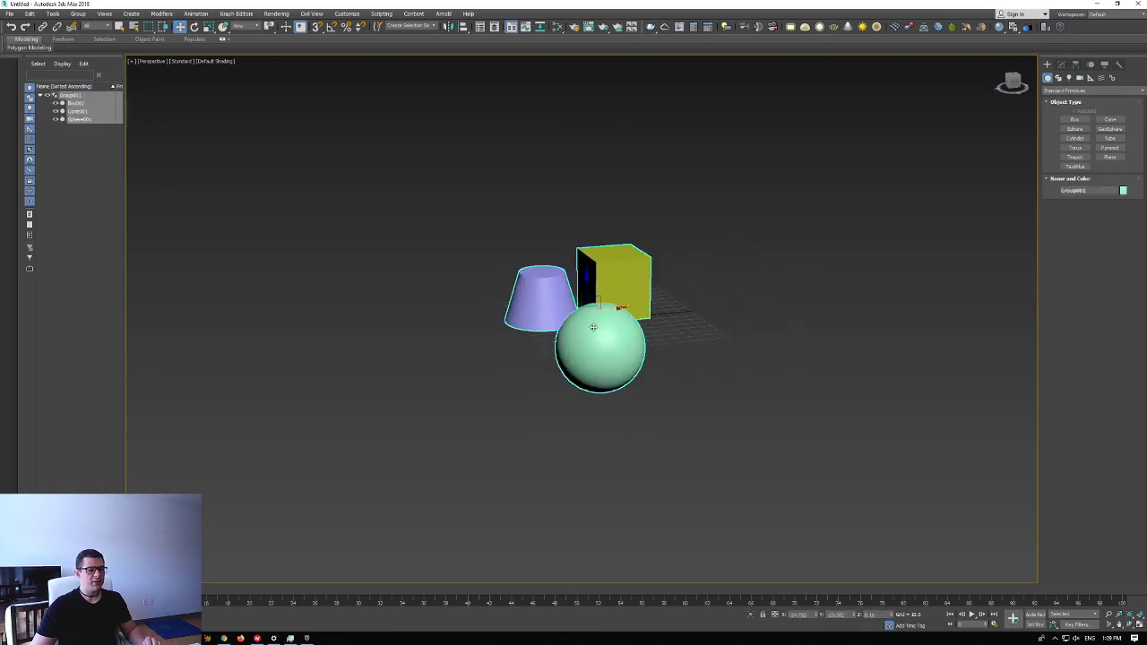
middle_click_drag(544, 267, 369, 186, "alt")
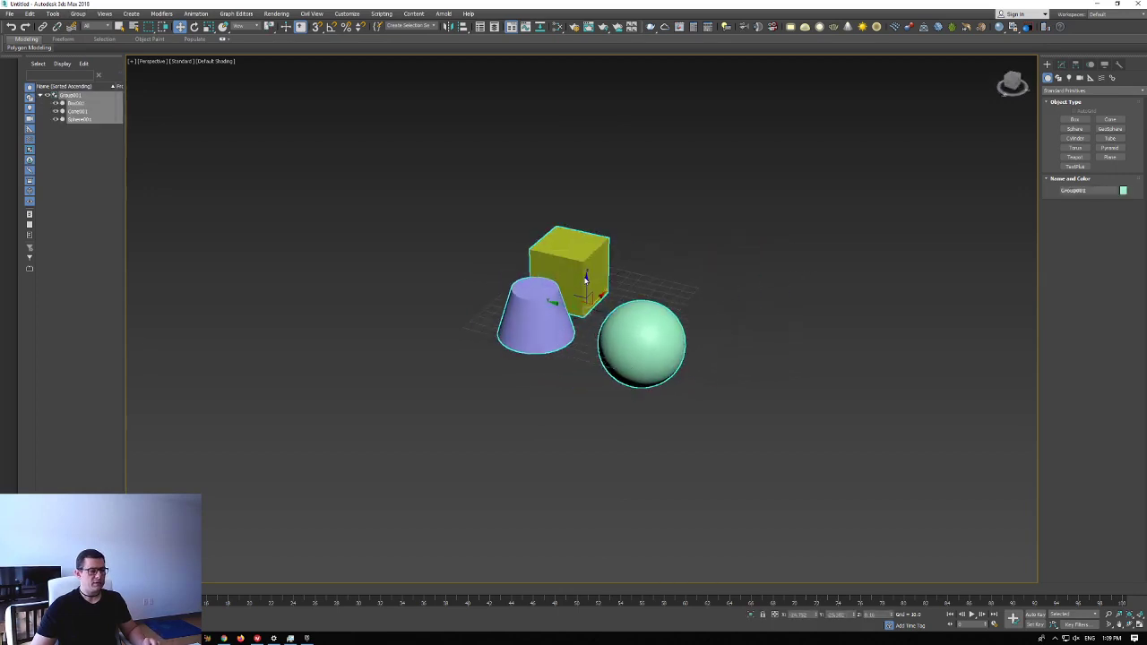
- Ungroup the three objects and select the box, cone and sphere individually
left_click(85, 16)
left_click(90, 42)
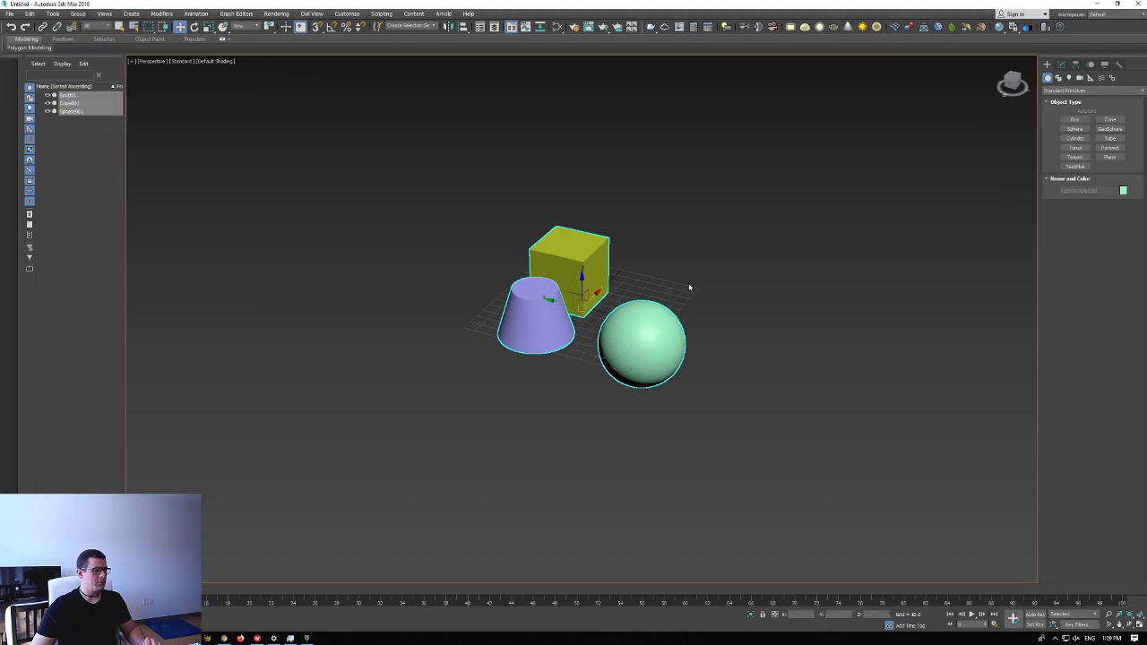
left_click(568, 258)
left_click(537, 310)
left_click(643, 325)
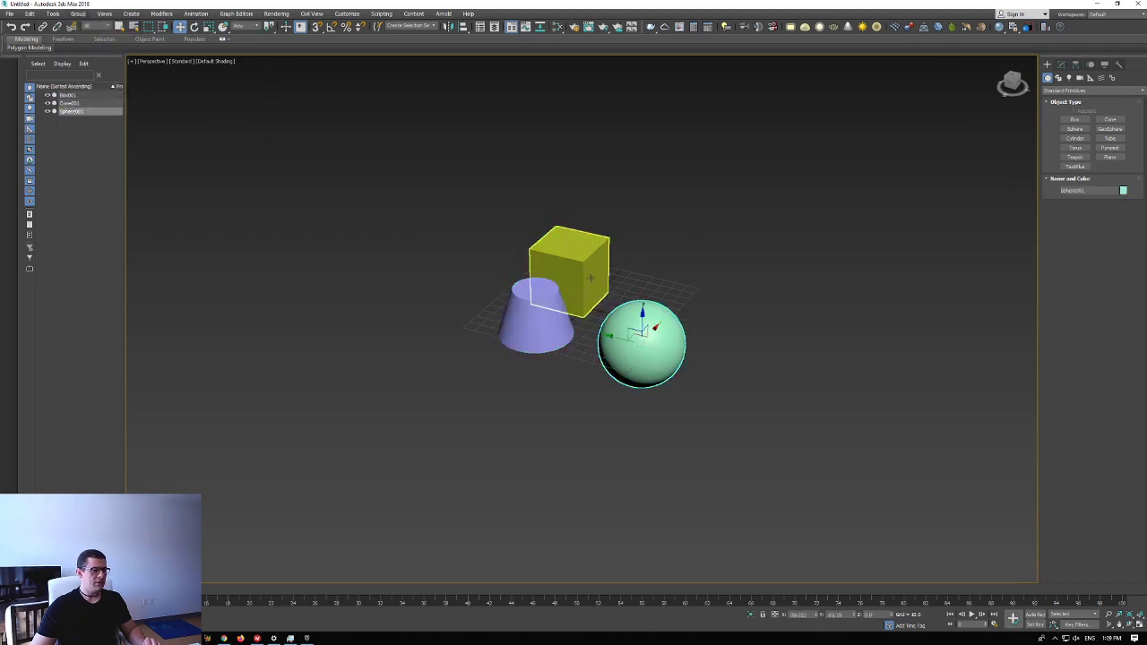
left_click(569, 278)
left_click(78, 13)
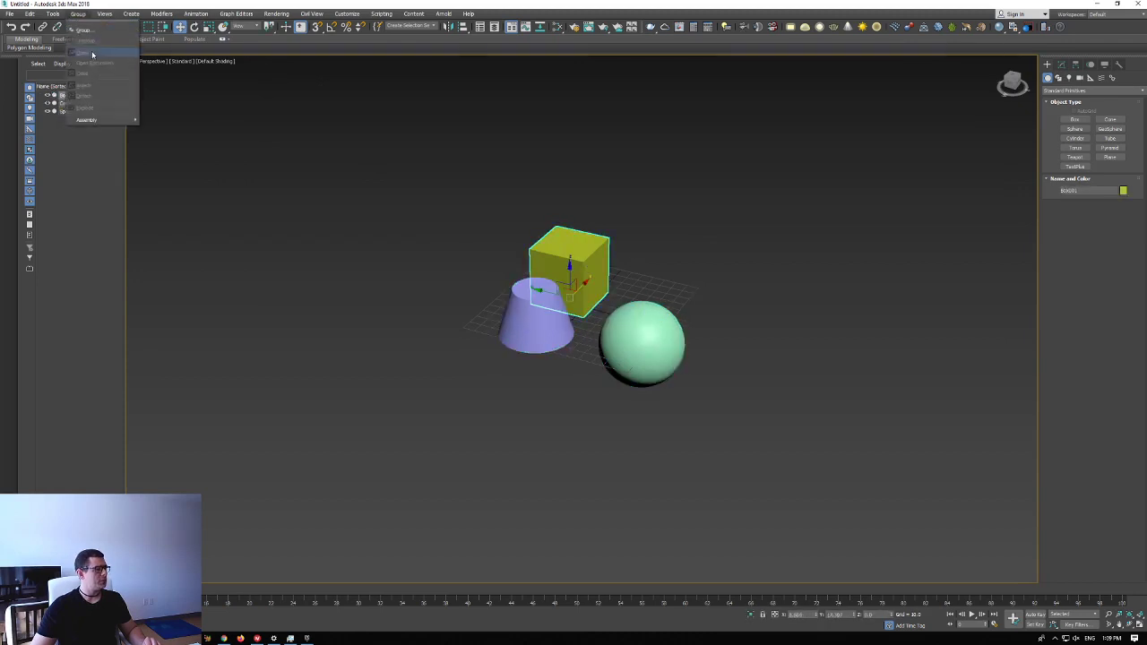
left_click(653, 288)
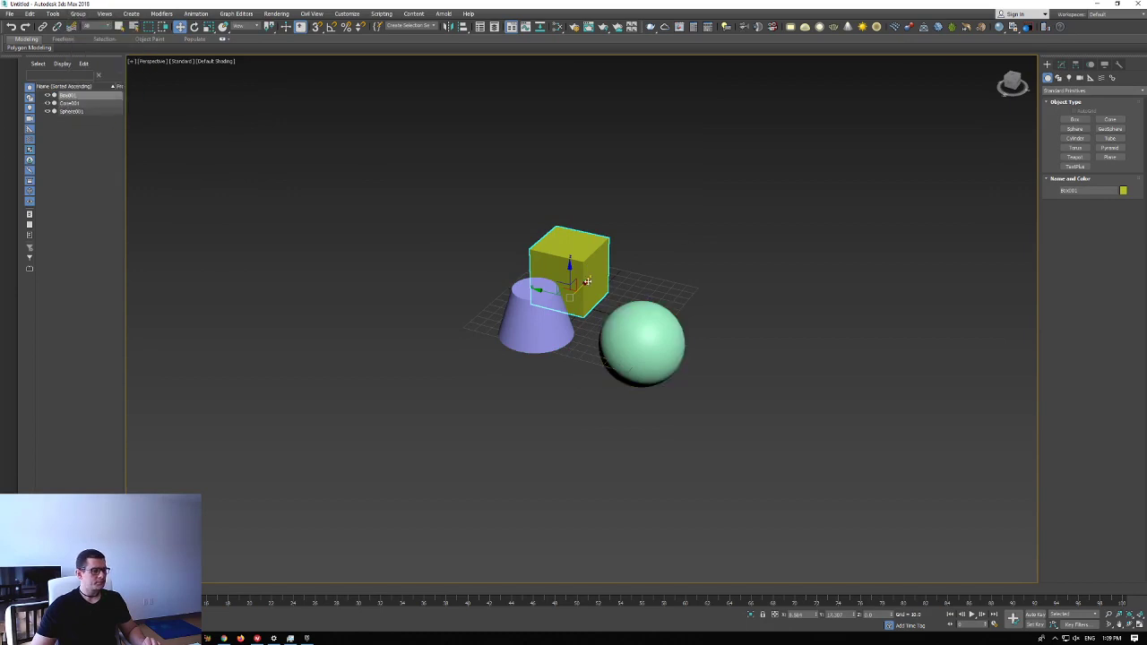
left_click(523, 340)
- Select all objects in the scene, group them again as Group001 and clear the selection
key("ctrl+a")
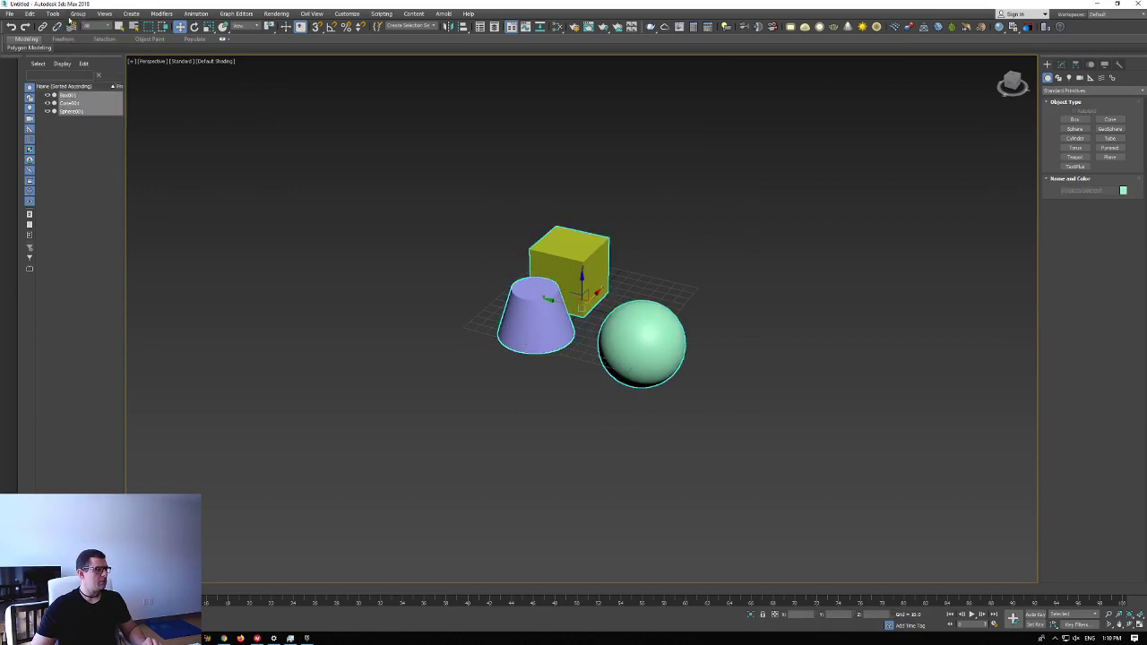
left_click(78, 13)
left_click(85, 28)
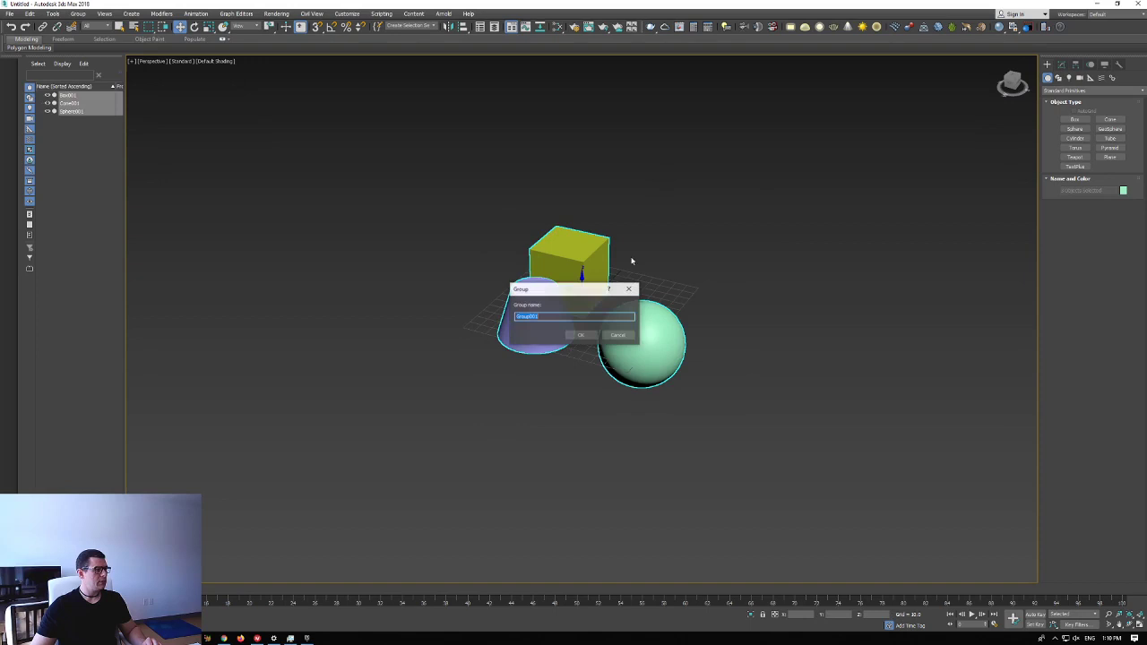
left_click(580, 335)
middle_click_drag(573, 313, 655, 312, "alt")
left_click(655, 312)
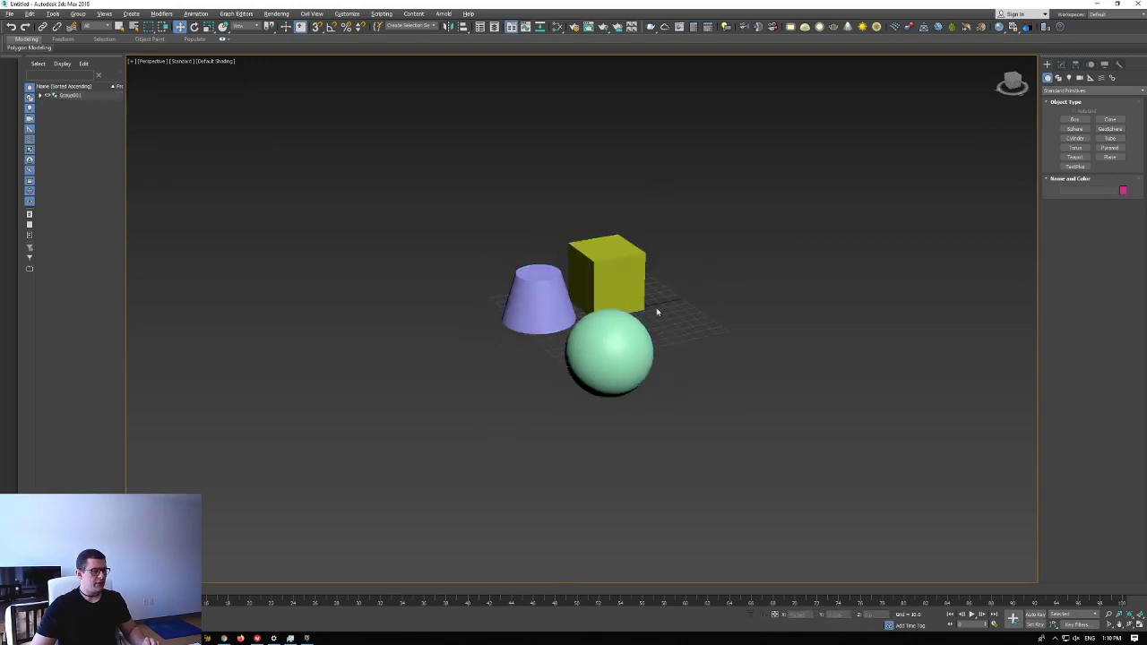
- Open the group for editing and select the cone and the box inside it individually
left_click(637, 300)
left_click(77, 14)
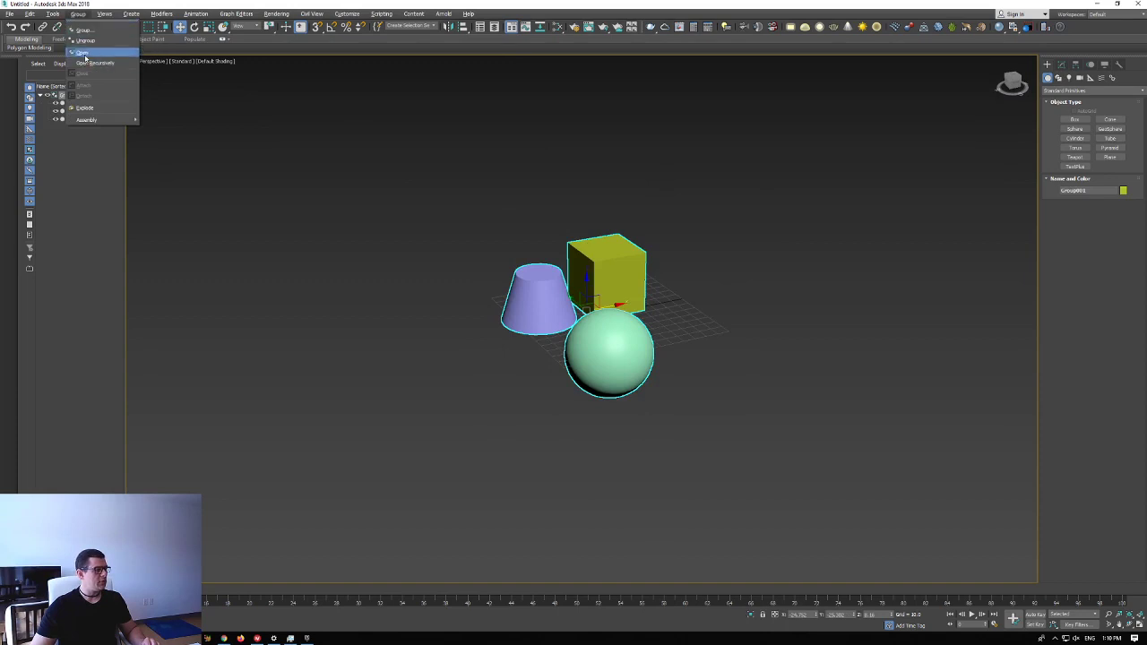
left_click(81, 52)
left_click(609, 269)
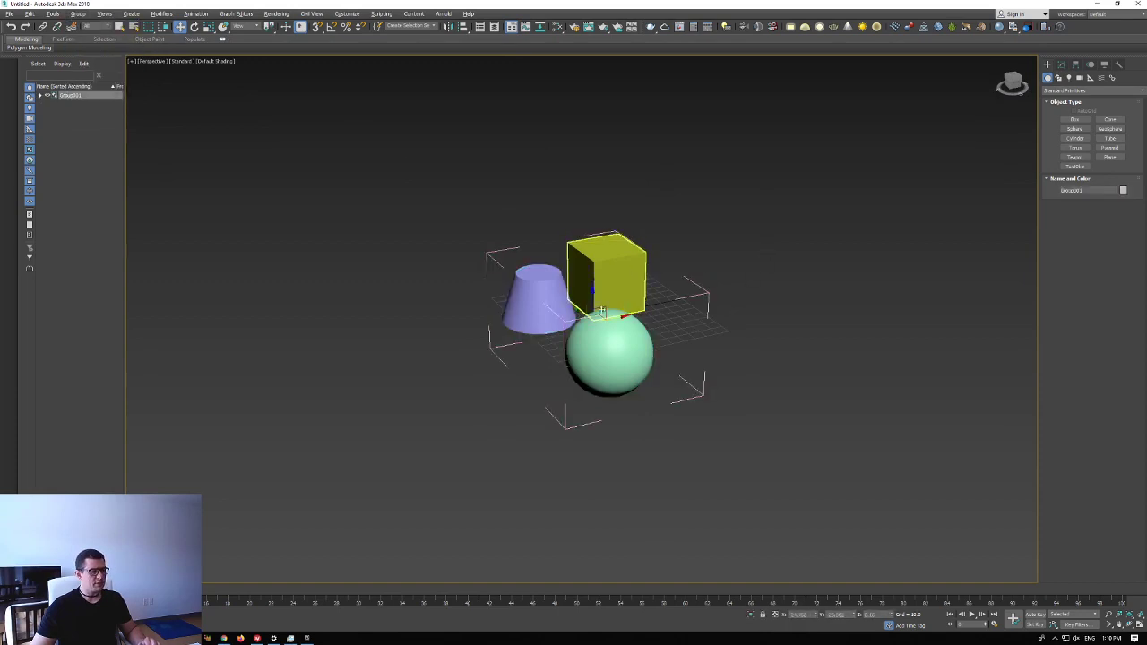
middle_click_drag(609, 269, 594, 244, "alt")
left_click(530, 269)
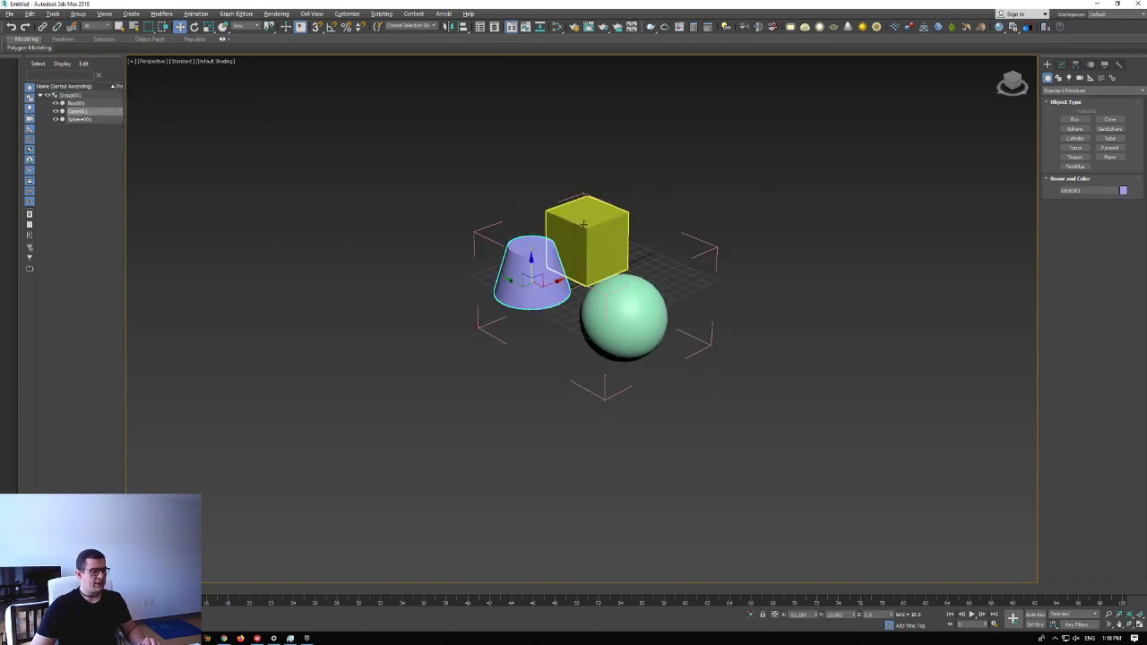
left_click(591, 235)
- Move the sphere inside the open group to a new position farther back beside the box
left_click(614, 280)
left_click_drag(611, 304, 633, 270)
middle_click_drag(633, 271, 648, 266, "alt")
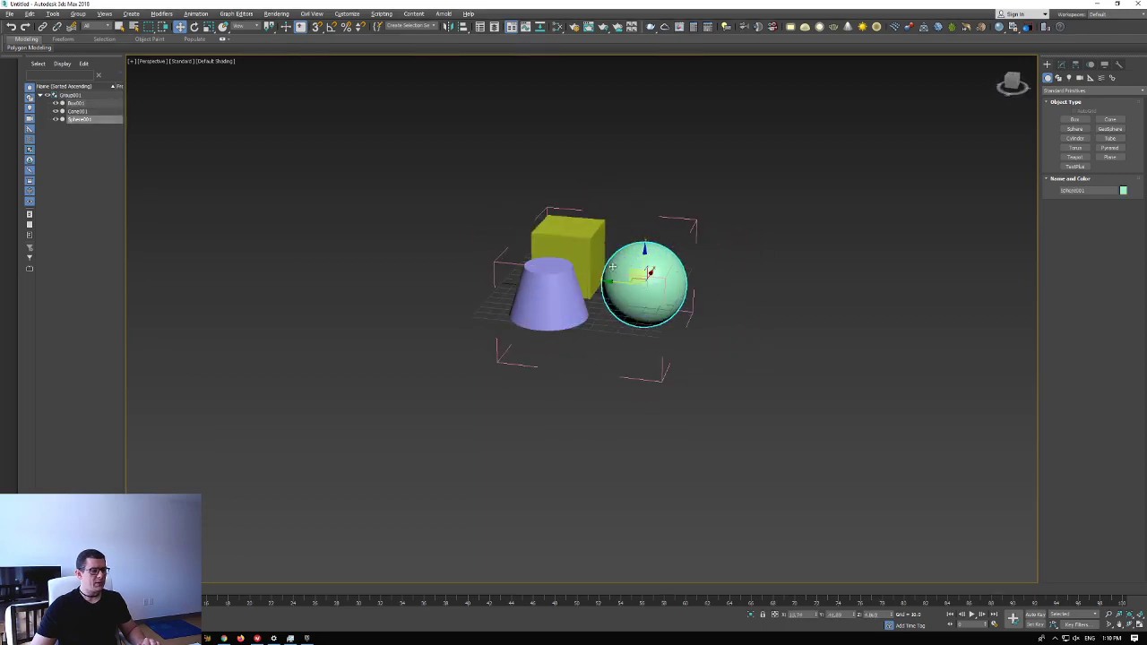
- Select the open group's bounding frame and close the group
left_click_drag(744, 173, 673, 228)
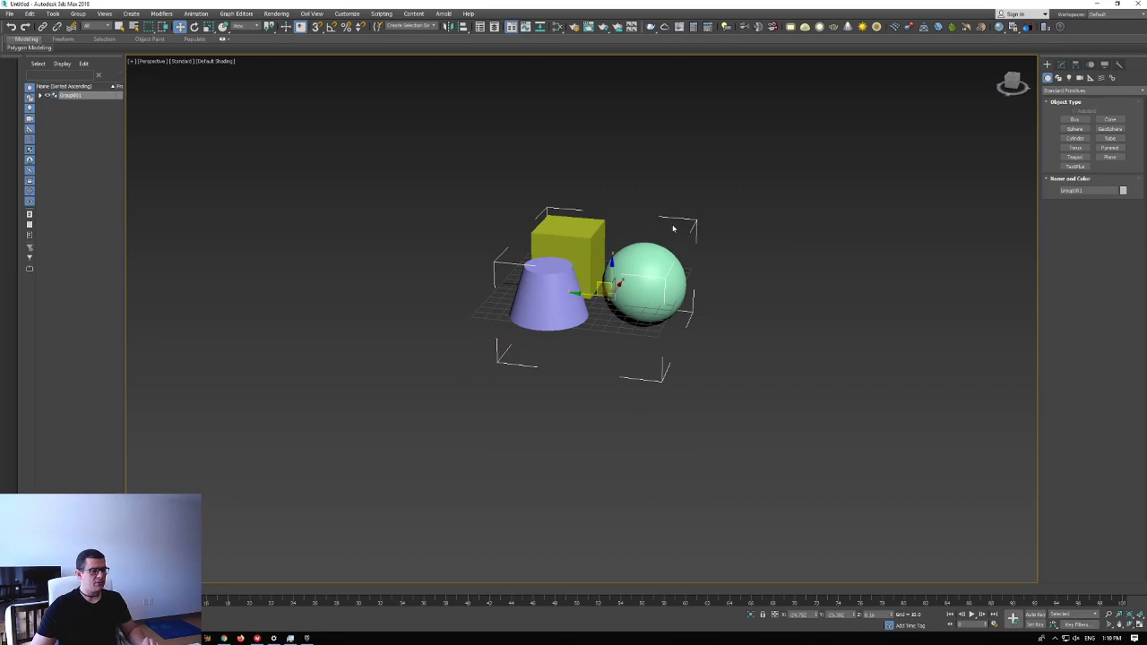
right_click(672, 225)
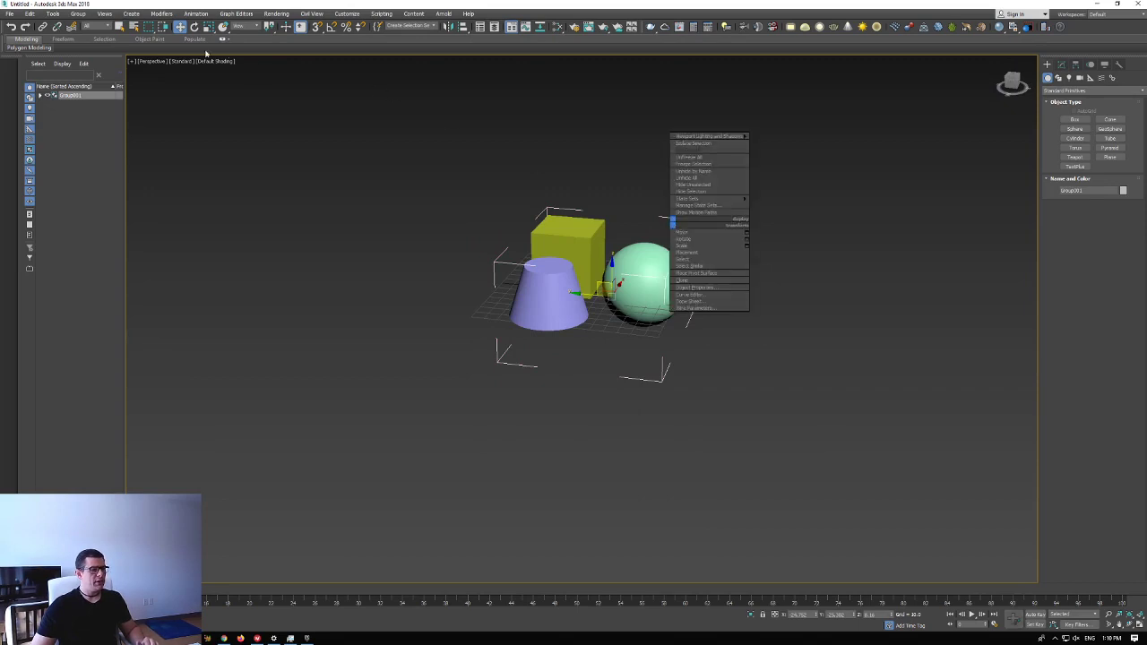
left_click(78, 13)
left_click(78, 13)
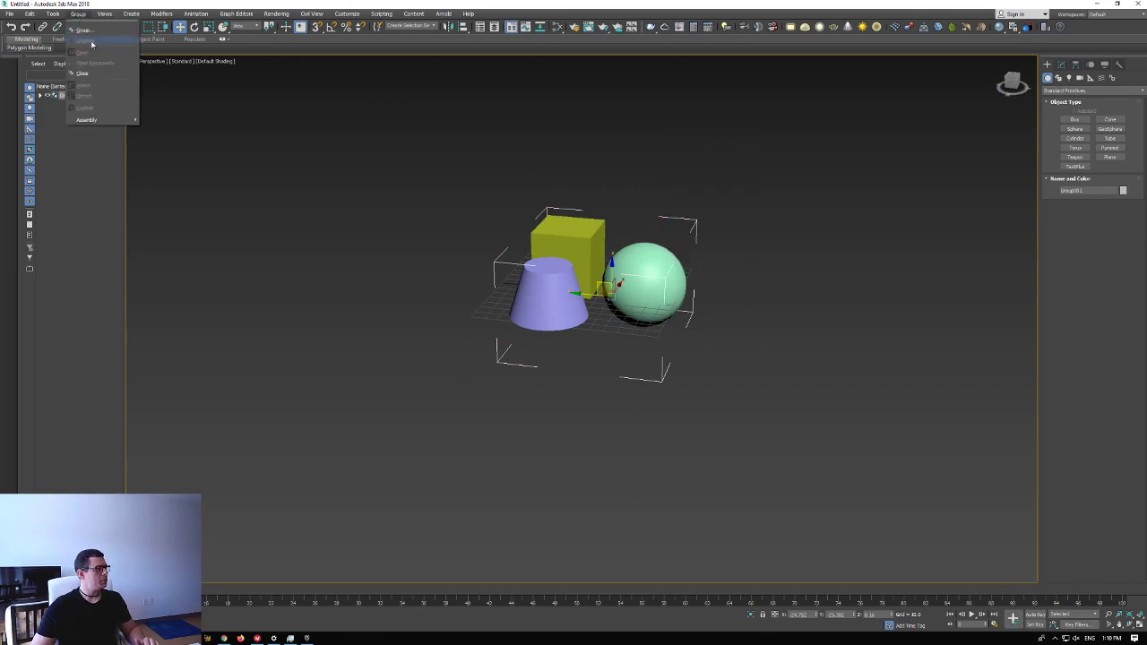
left_click(90, 74)
middle_click_drag(557, 268, 667, 275, "alt")
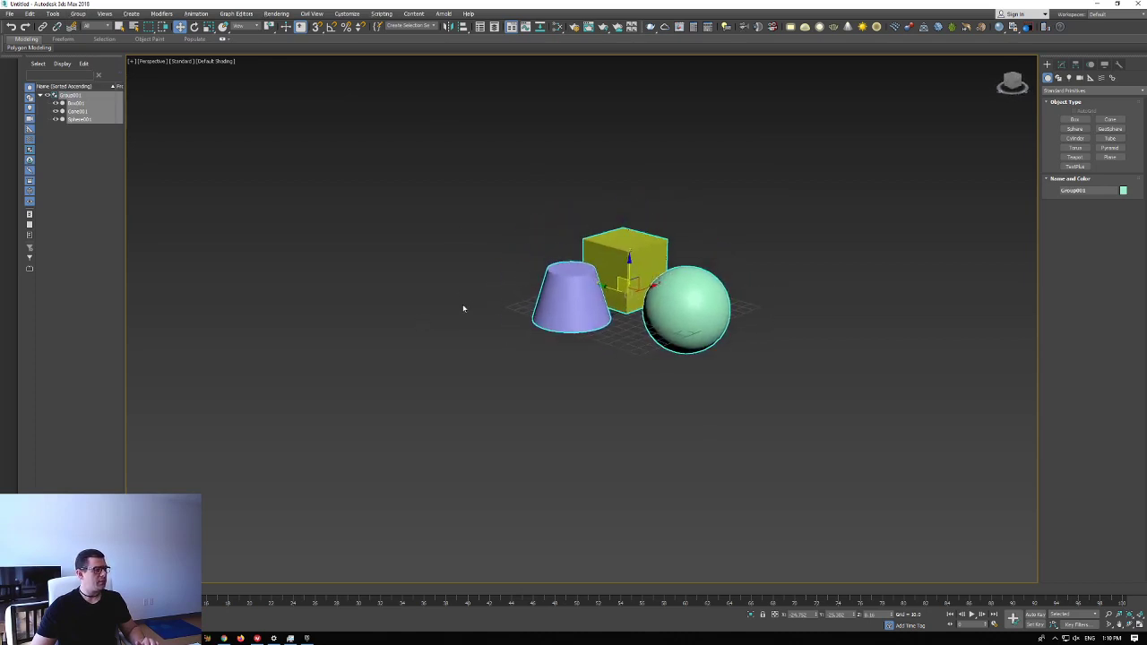
- Deselect the group and expand its entry in the scene object list to show its members
left_click(168, 119)
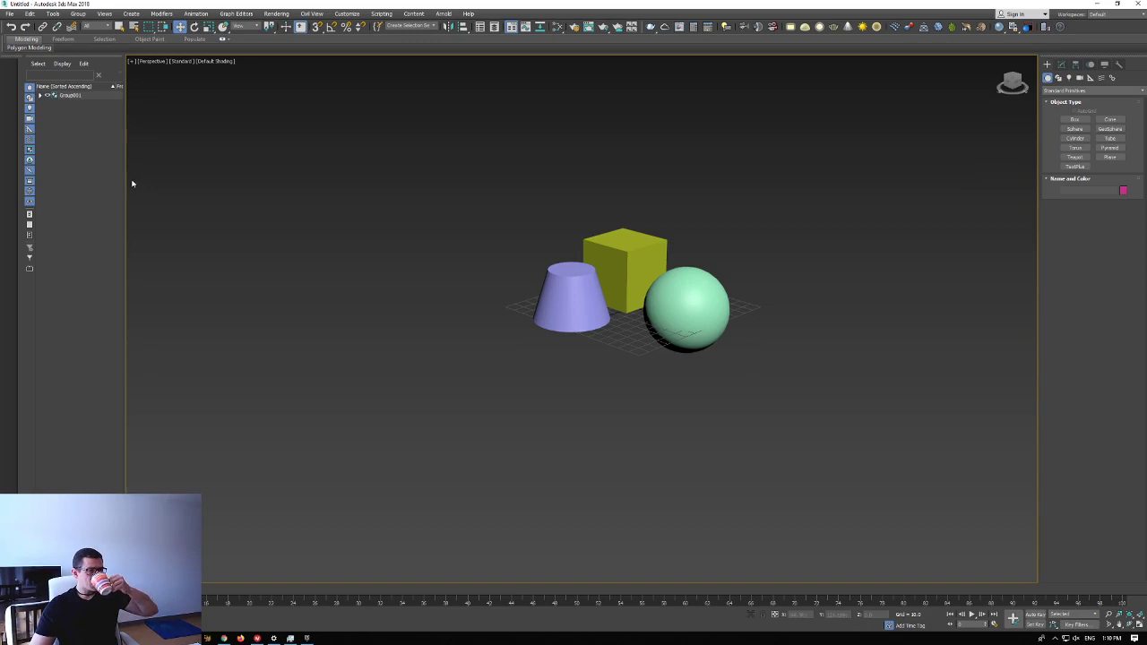
left_click(41, 95)
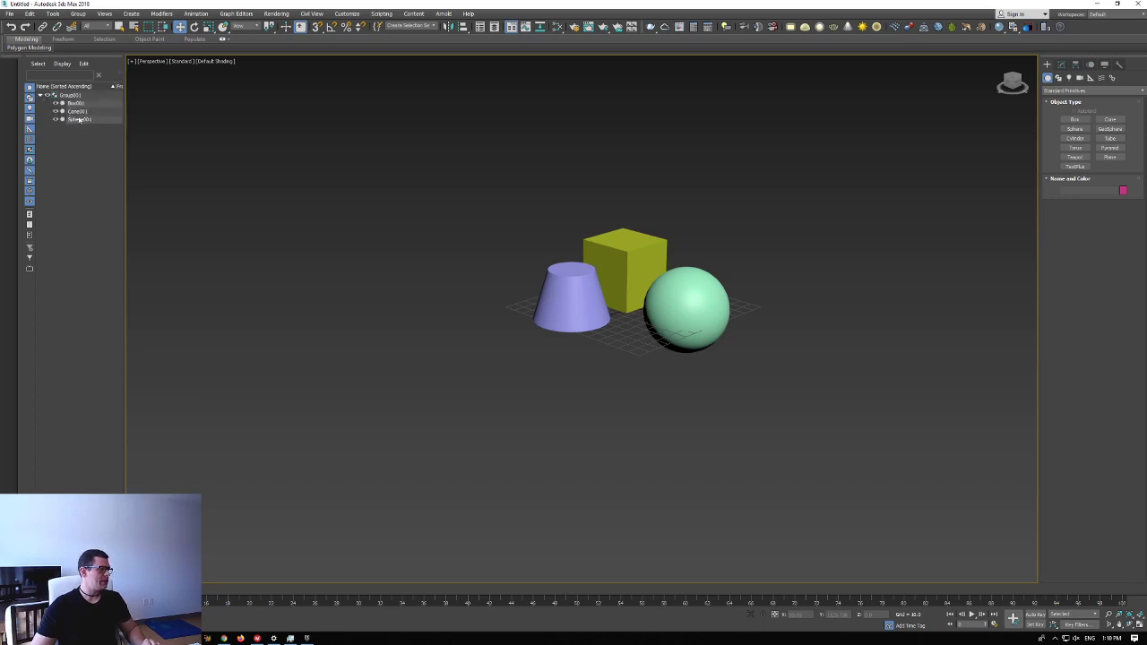
- Collapse the group's entry in the scene object list and switch to Blender
left_click(40, 95)
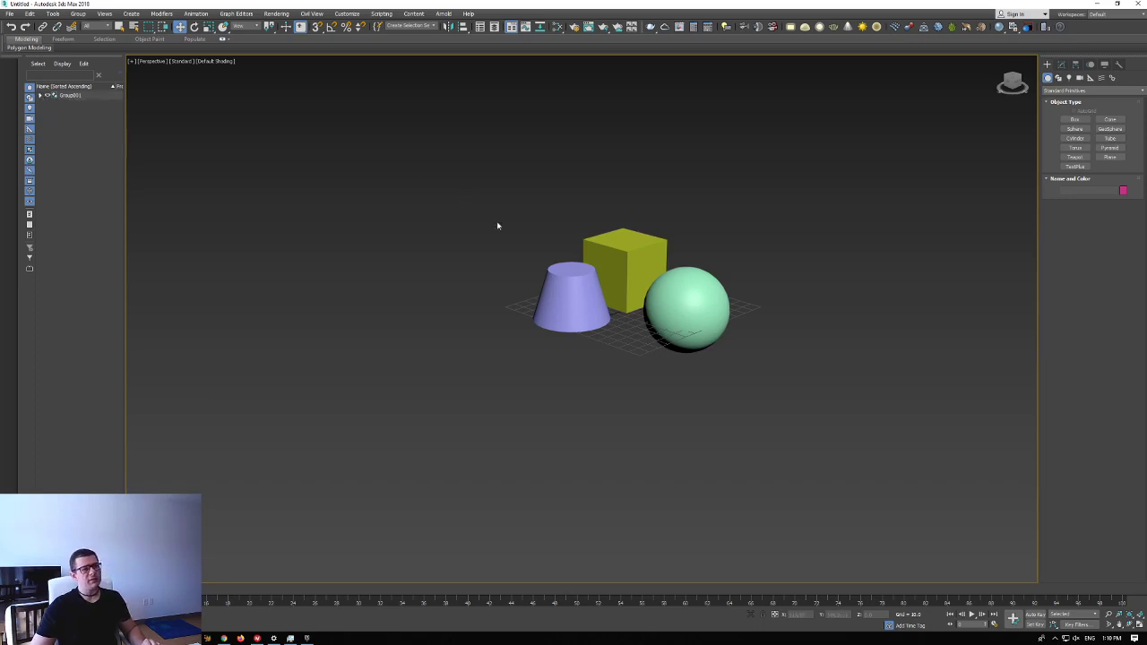
left_click(1098, 9)
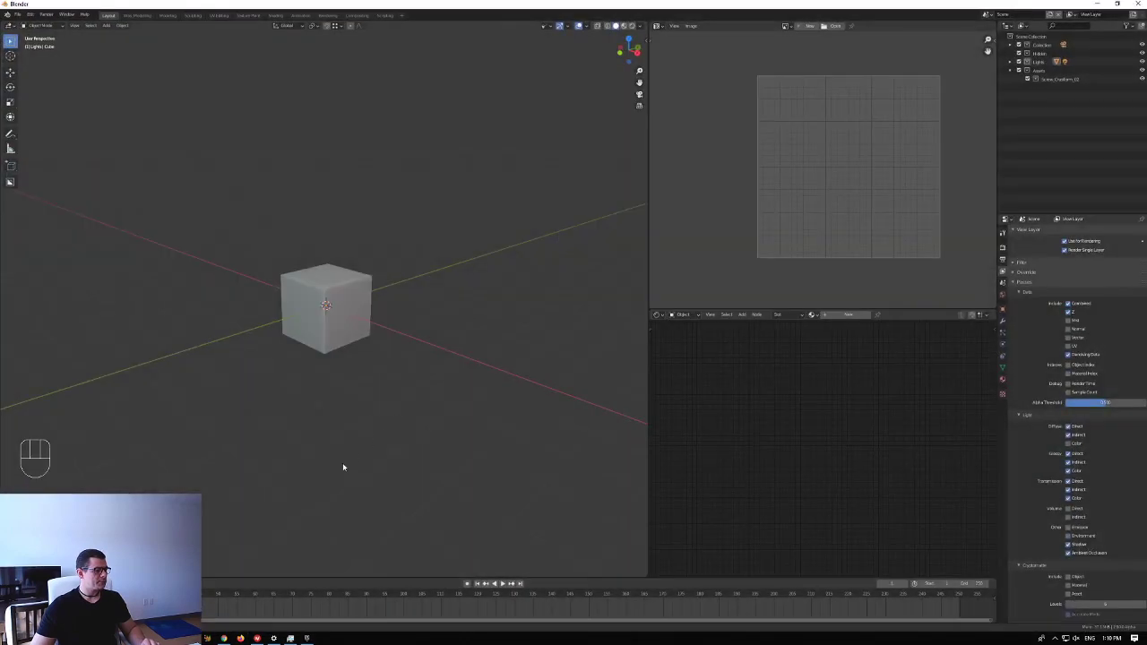
- Add a Monkey mesh at the 3D cursor beside the cube and shade it smooth
mouse_move(343, 464)
middle_mouse_down()
mouse_move(358, 474)
mouse_move(338, 468)
middle_mouse_up()
middle_click_drag(331, 313, 299, 383, "shift")
left_click(349, 341)
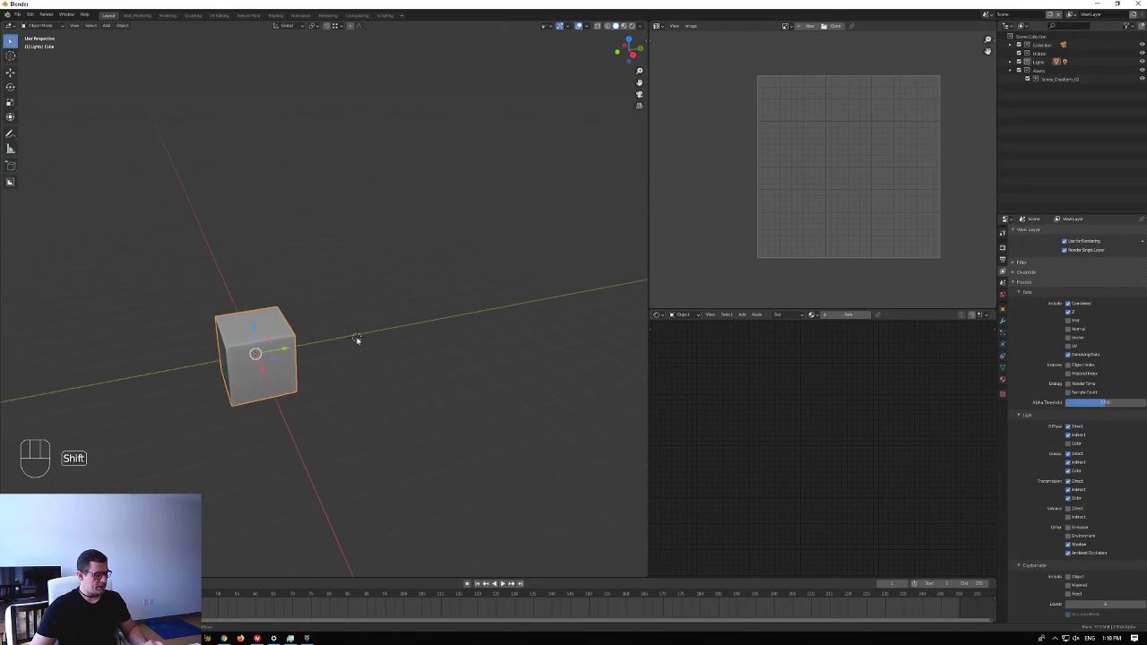
key("shift+a")
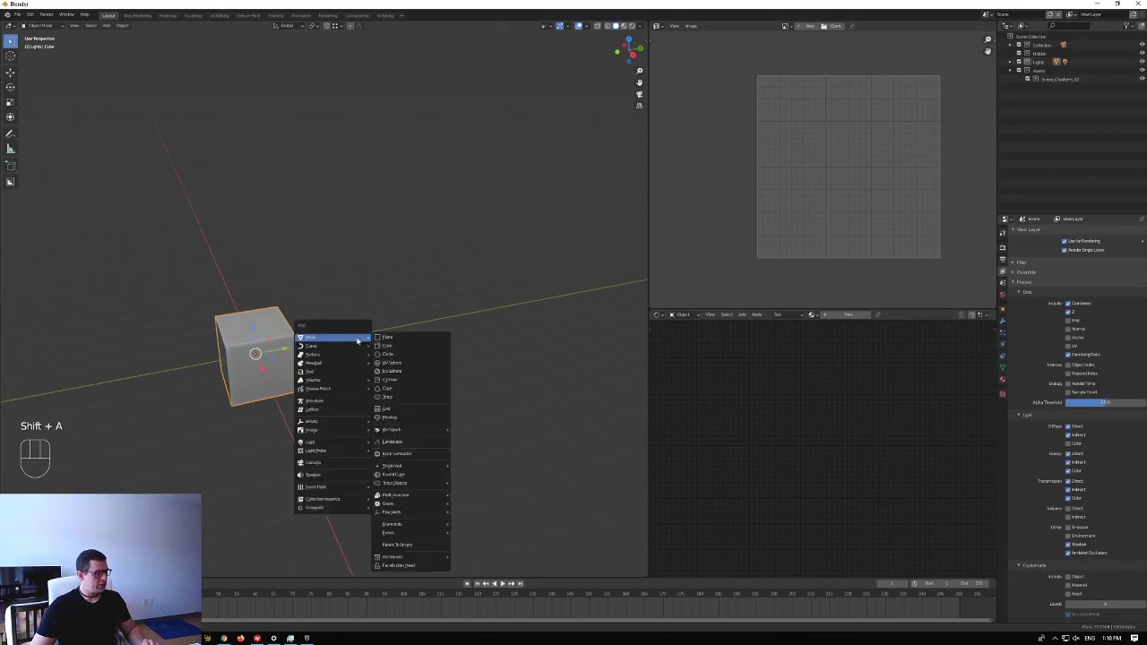
left_click(411, 418)
middle_click_drag(409, 422, 458, 379)
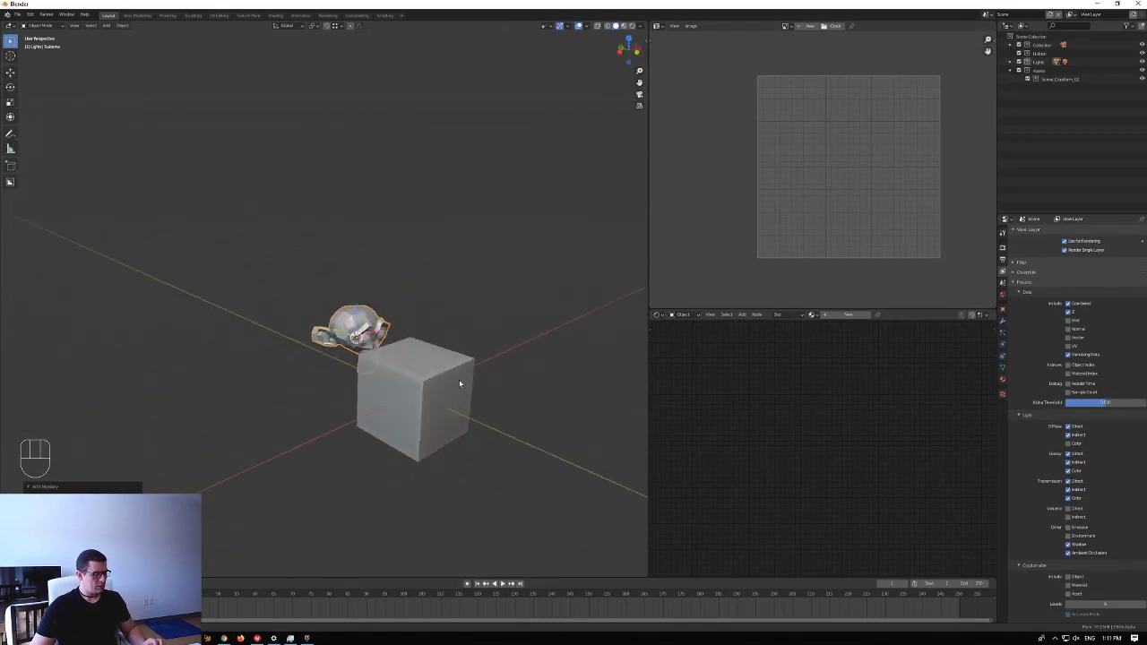
right_click(361, 329)
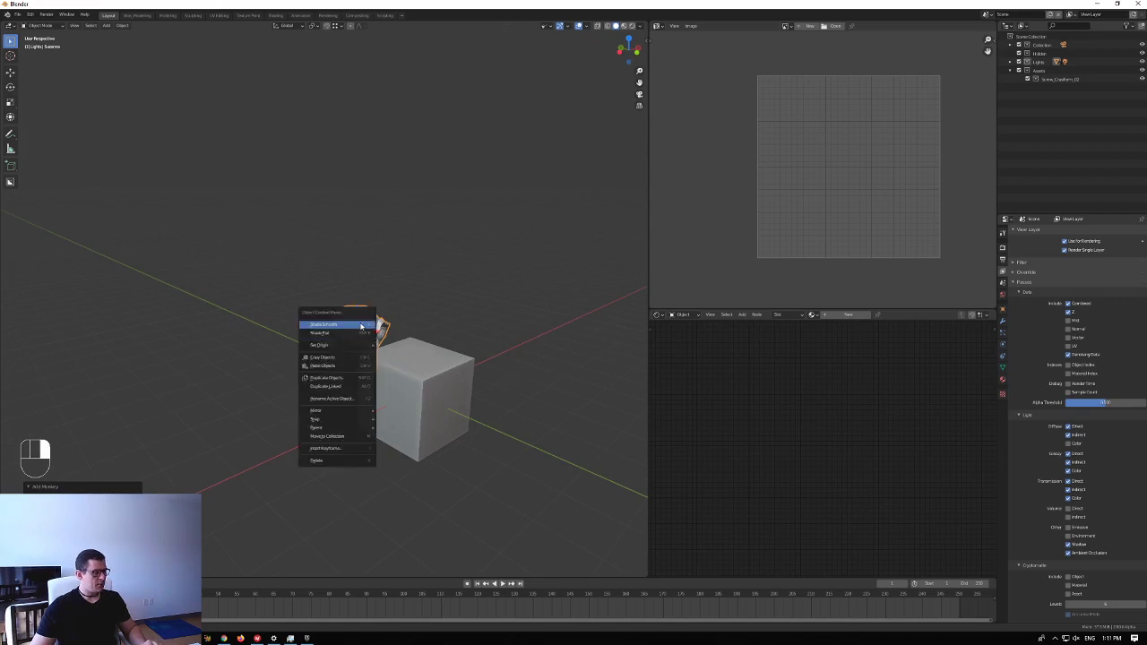
left_click(361, 325)
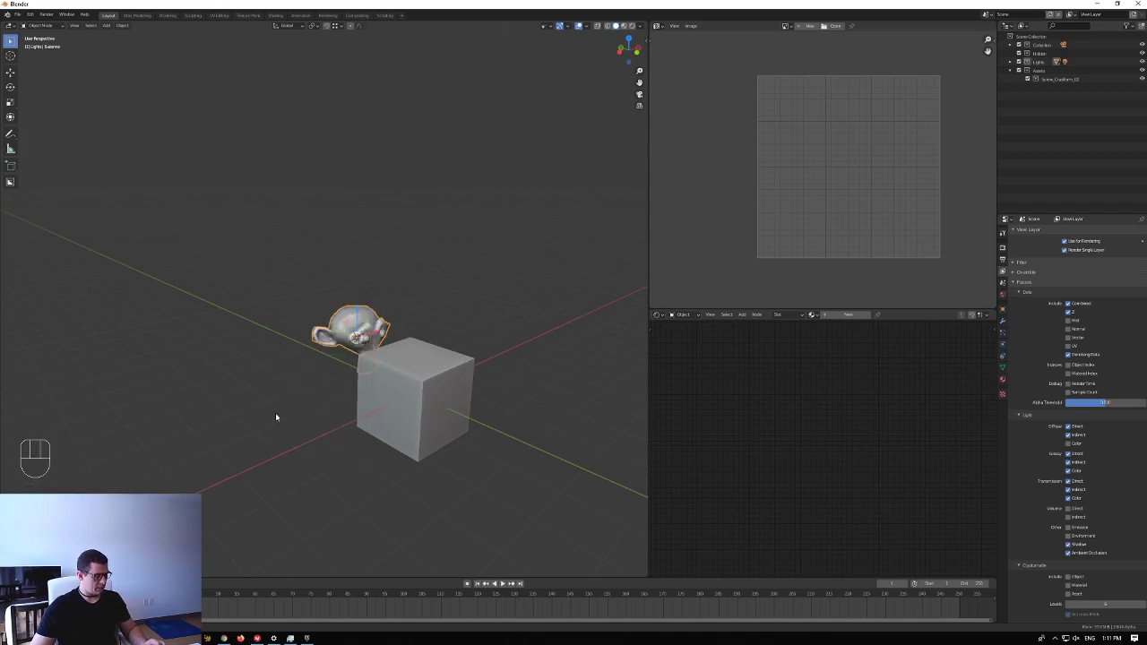
- Add a UV Sphere at the 3D cursor and shade it smooth
key("shift+a")
mouse_move(275, 414)
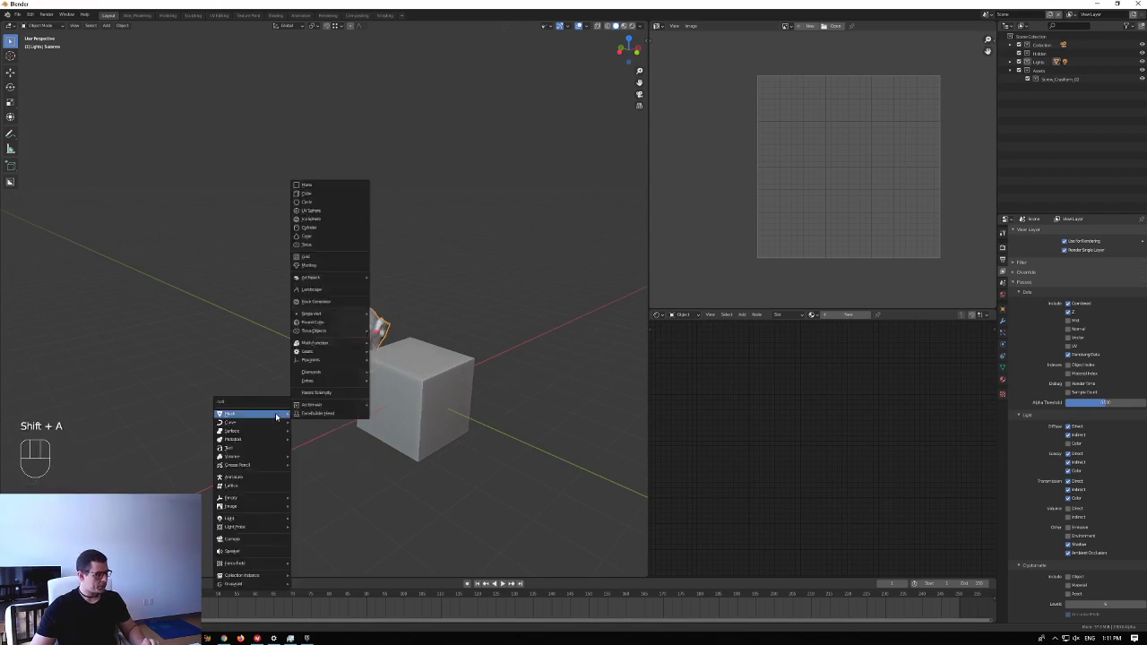
left_click(333, 210)
middle_click_drag(364, 408, 207, 409)
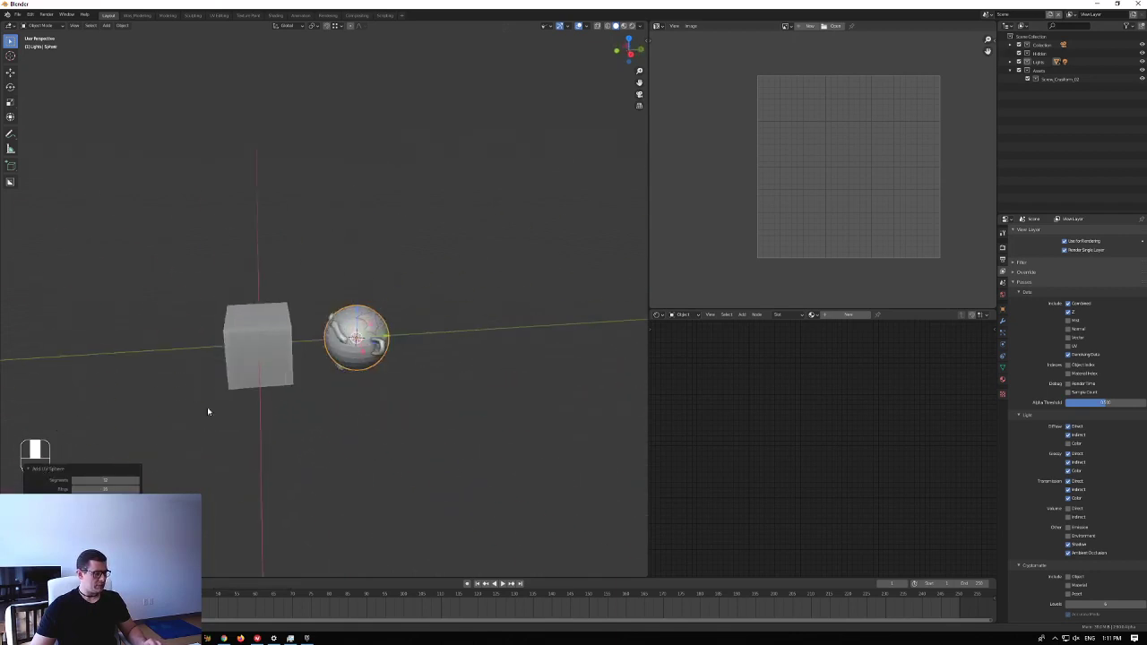
right_click(362, 312)
left_click(361, 315)
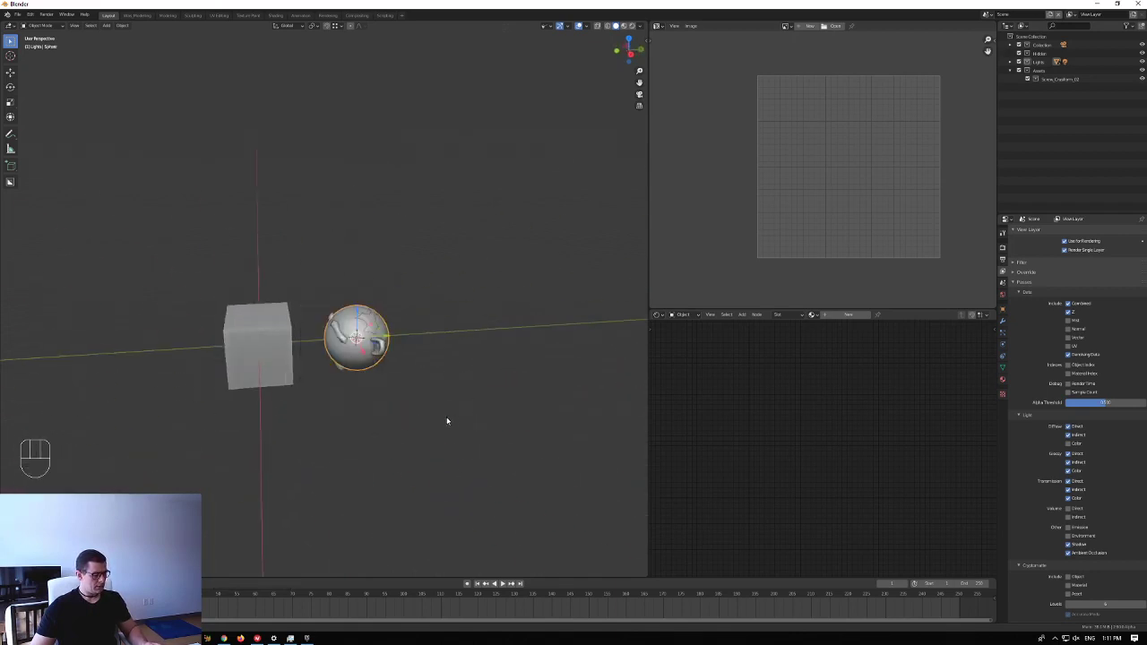
- Move the sphere away from the monkey head to a free spot in front of it
key("g")
left_click(391, 414)
key("g")
mouse_move(307, 418)
middle_mouse_down()
mouse_move(492, 409)
mouse_move(466, 353)
mouse_move(386, 365)
mouse_move(538, 371)
mouse_move(422, 404)
mouse_move(435, 369)
mouse_move(501, 363)
middle_mouse_up()
left_click(512, 411)
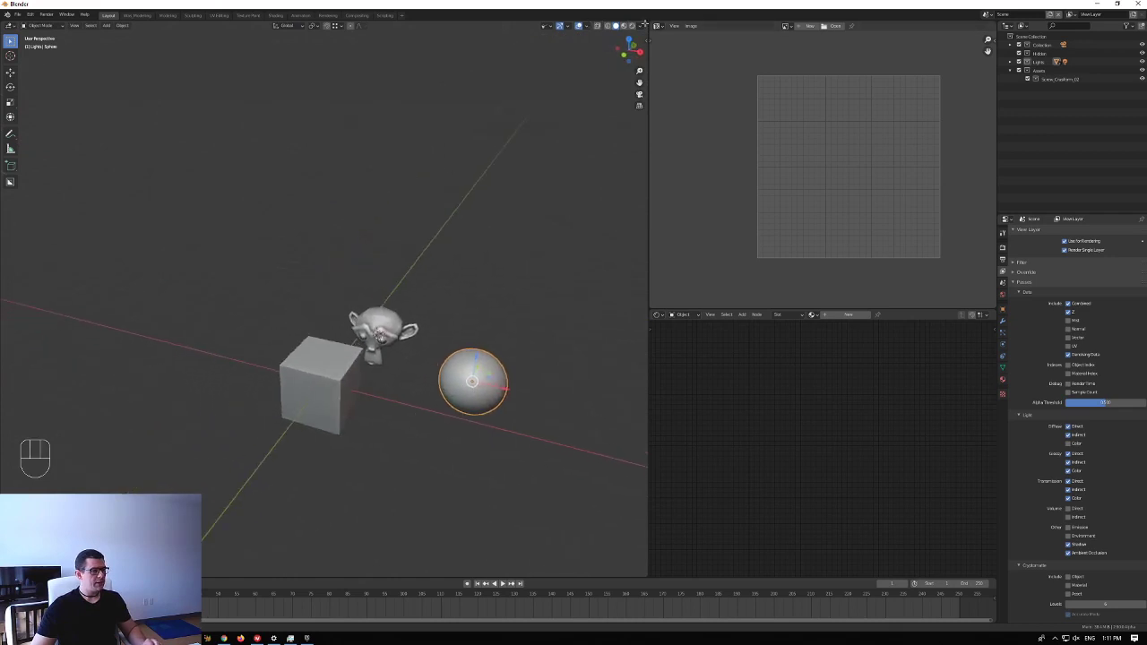
- Display the objects in random viewport colors and select the sphere, monkey head and cube together
left_click(639, 26)
left_click(632, 128)
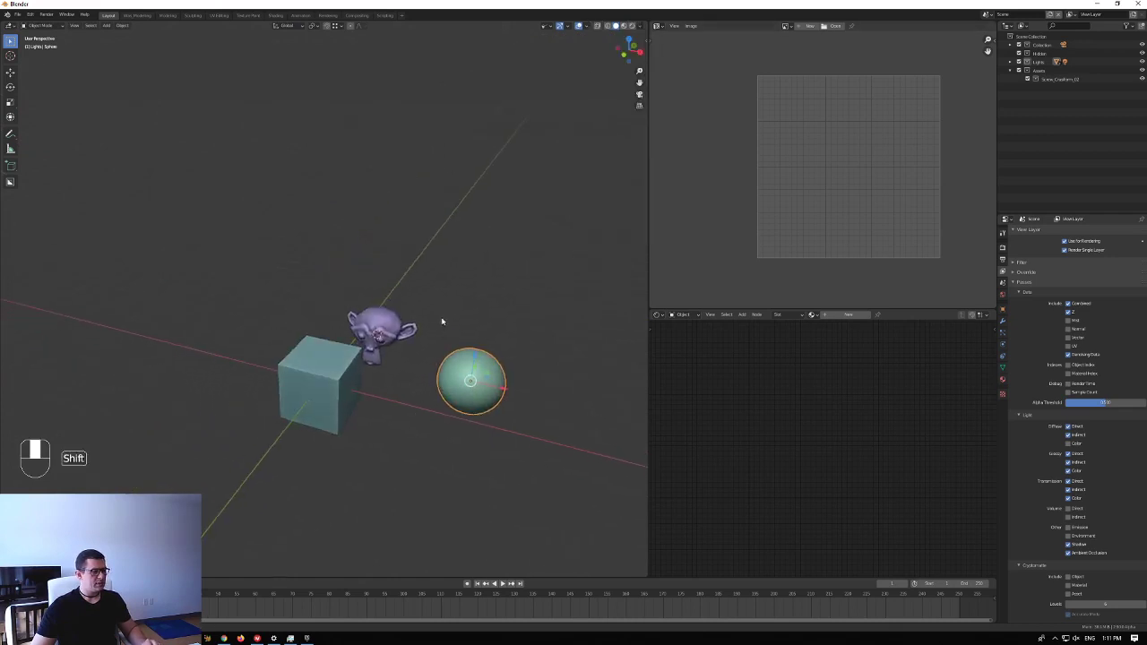
mouse_move(440, 320)
middle_mouse_down()
mouse_move(404, 257)
mouse_move(501, 305)
mouse_move(448, 287)
mouse_move(451, 275)
mouse_move(416, 299)
mouse_move(390, 278)
middle_mouse_up()
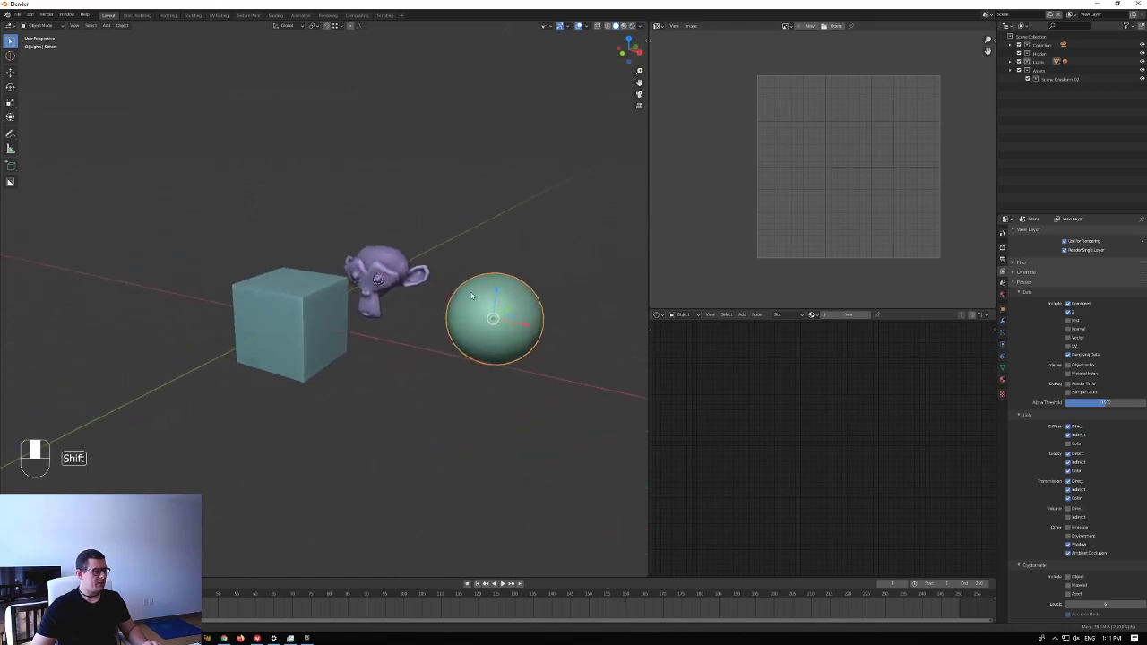
left_click(390, 278, "shift")
left_click(327, 325, "shift")
middle_click_drag(328, 325, 440, 304)
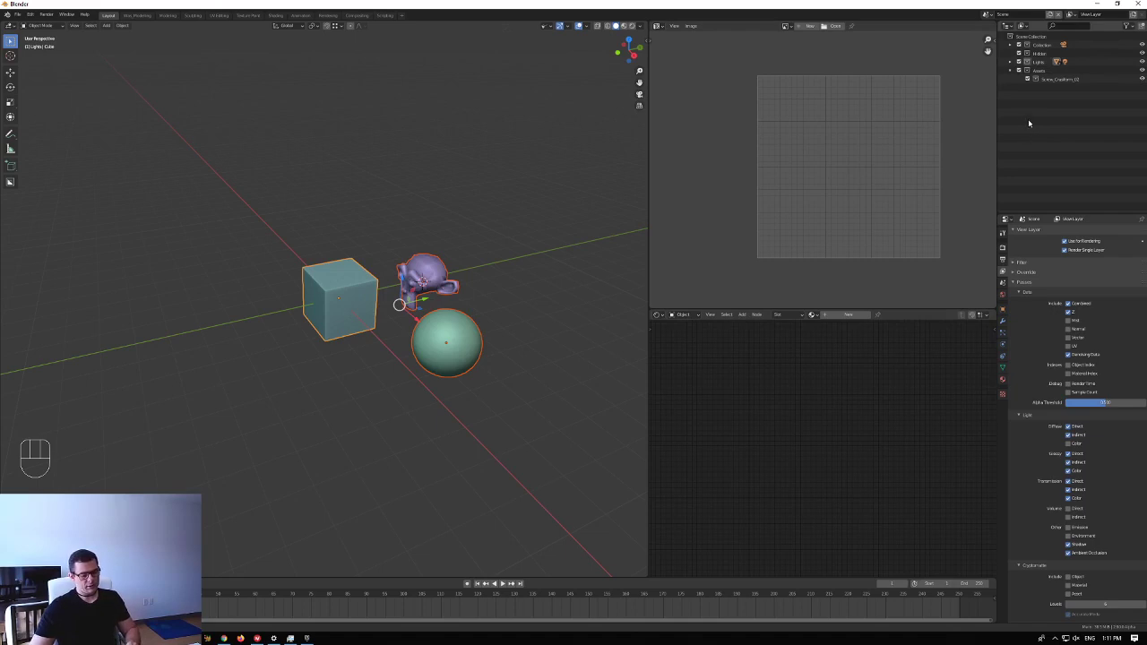
- Move the cube, sphere and monkey head from the Lights collection into Collection and expand it to show them
left_click(1009, 61)
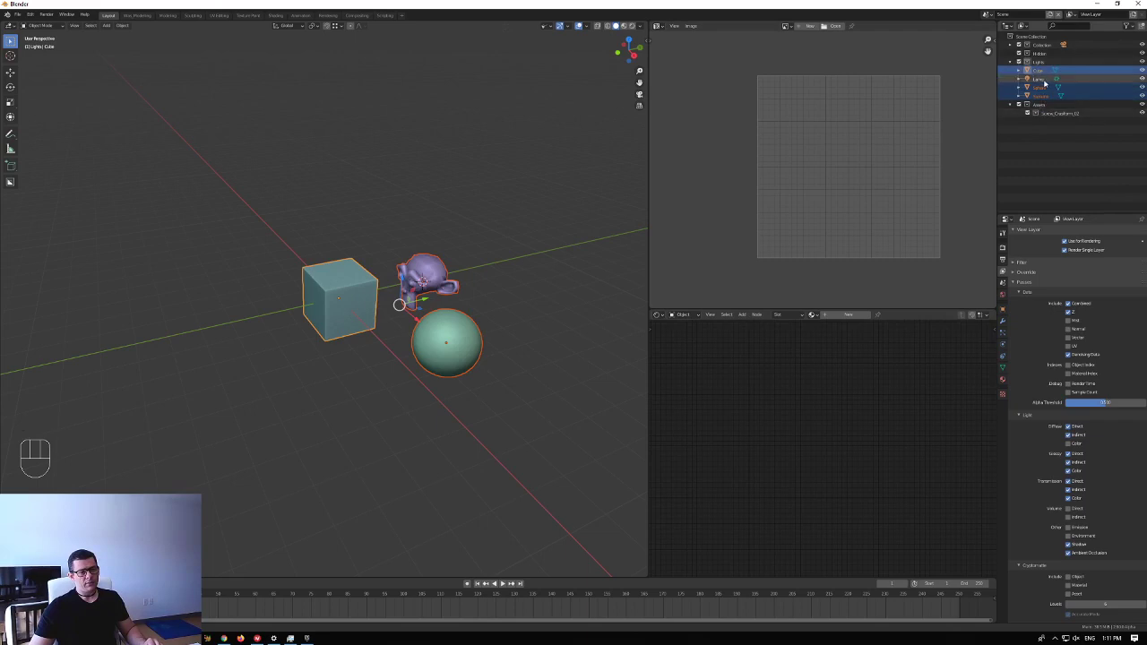
left_click(1046, 88, "ctrl")
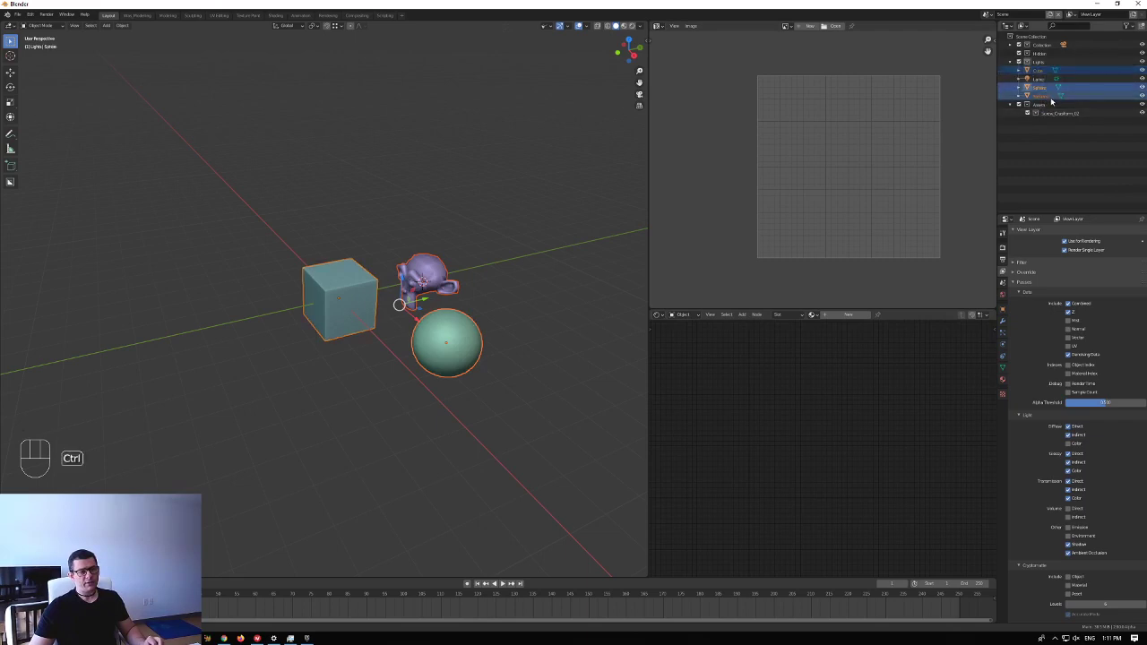
left_click(1044, 95, "ctrl")
mouse_move(1044, 96)
left_mouse_down()
mouse_move(1039, 52)
mouse_move(1043, 88)
left_mouse_up()
left_click(1010, 45)
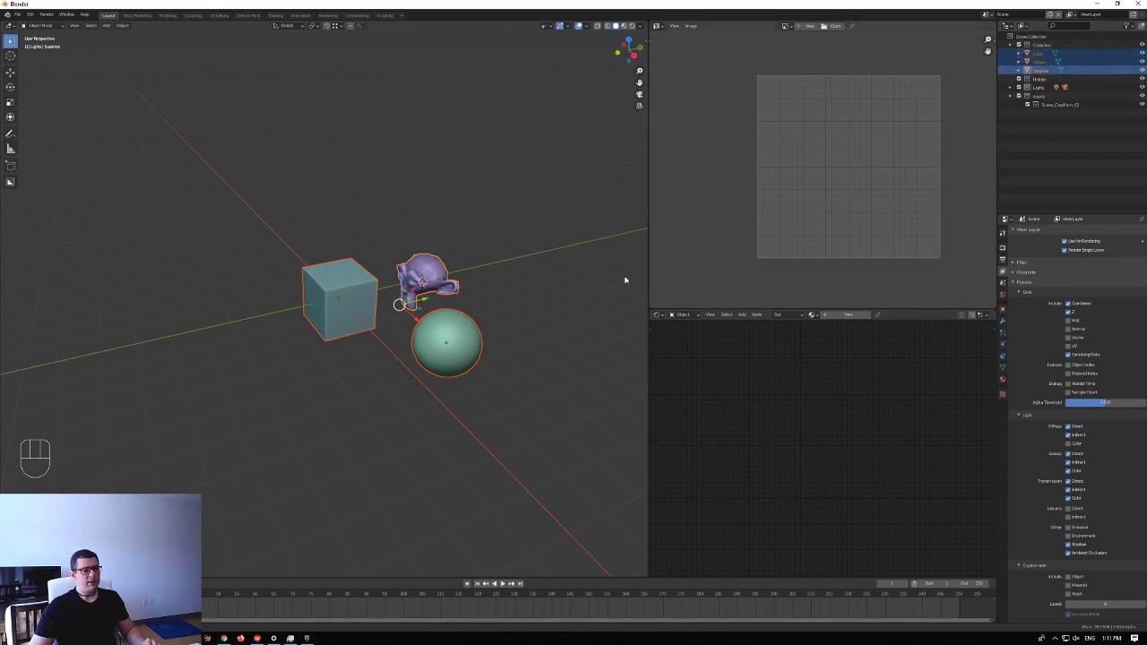
- Select the monkey head, cube and sphere one at a time, and expand the group's entry in 3ds Max for comparison
left_click(484, 253)
left_click(417, 278)
left_click(345, 291)
left_click(428, 328)
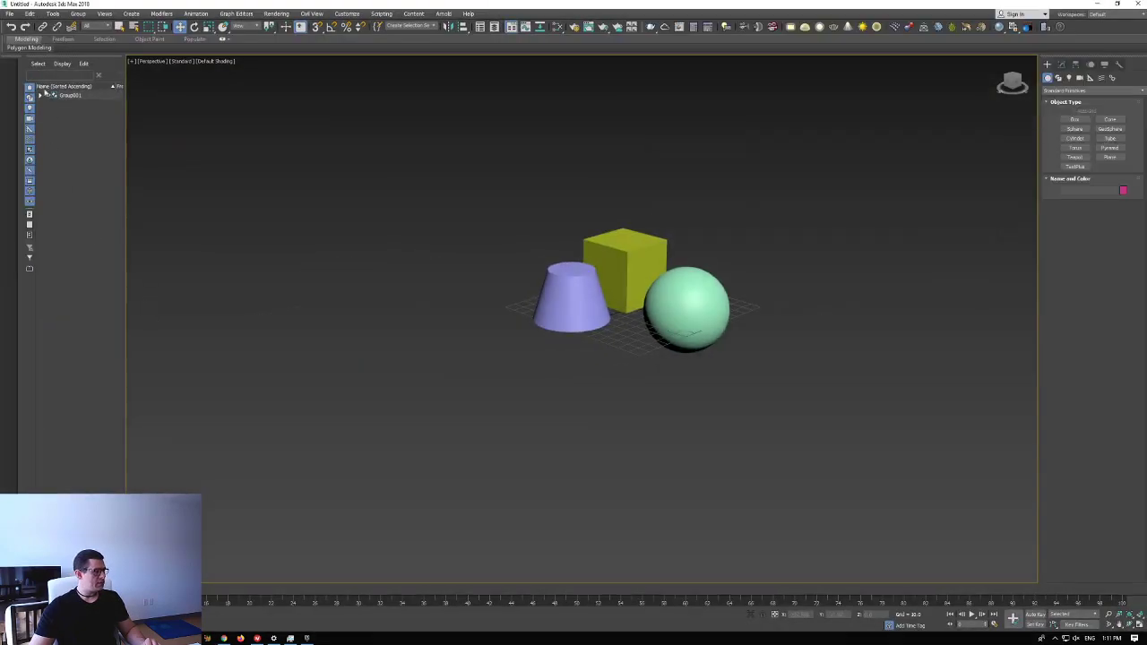
left_click(41, 94)
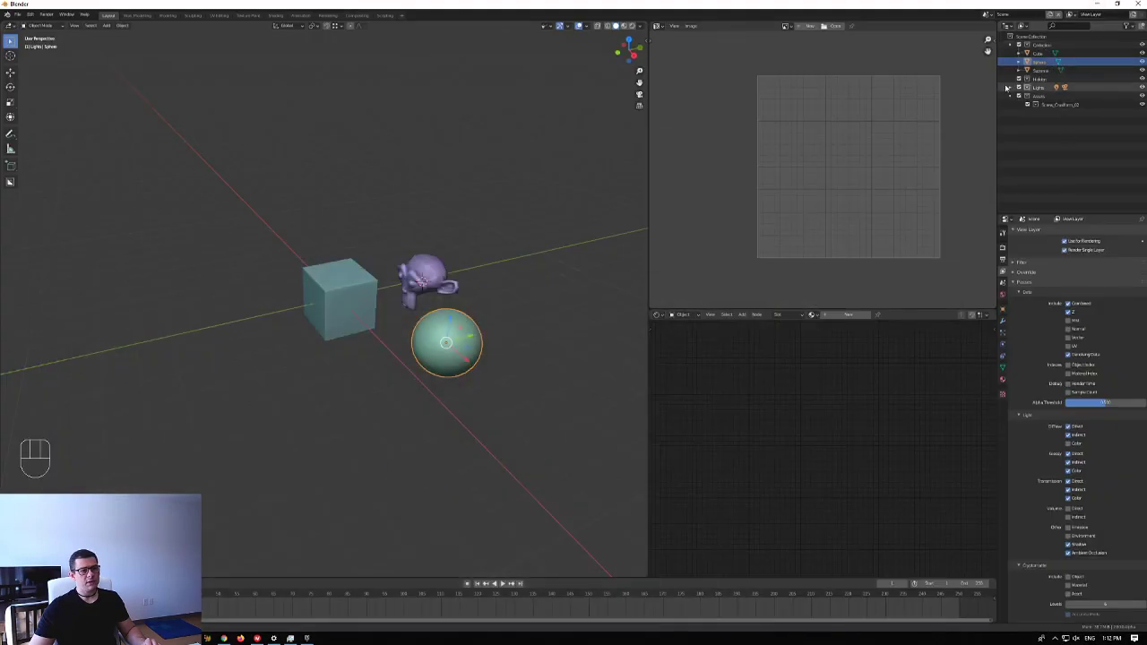
- Return to Blender, add the monkey head and cube to the selected sphere, and parent them to the cube with the Object option
middle_click_drag(475, 244, 440, 255)
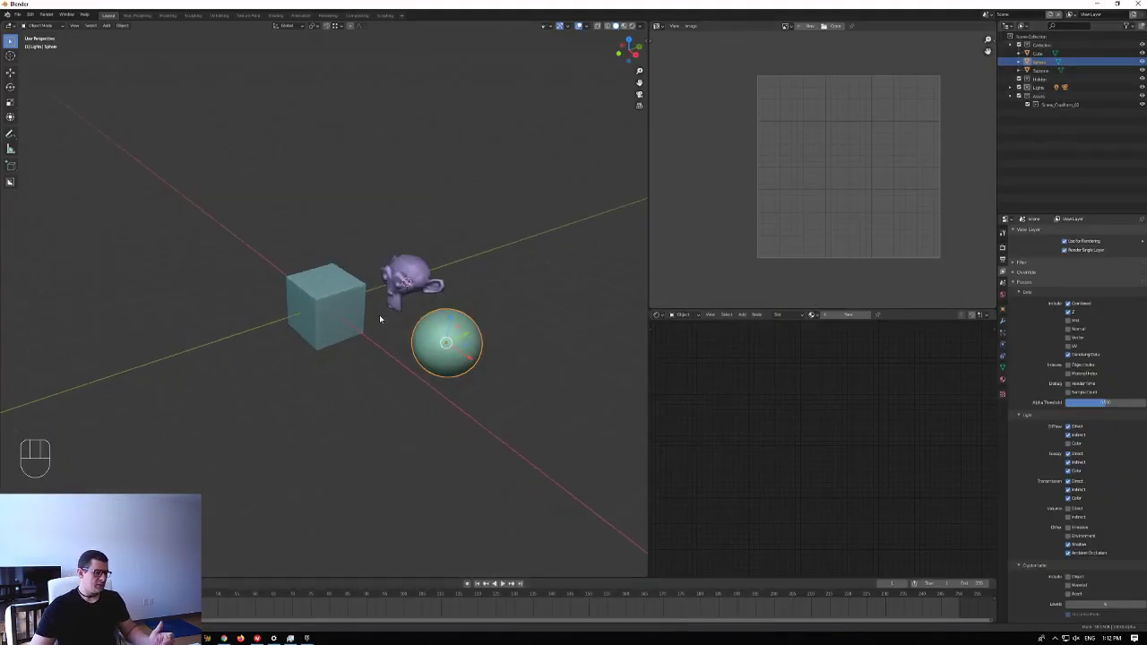
left_click(418, 280, "shift")
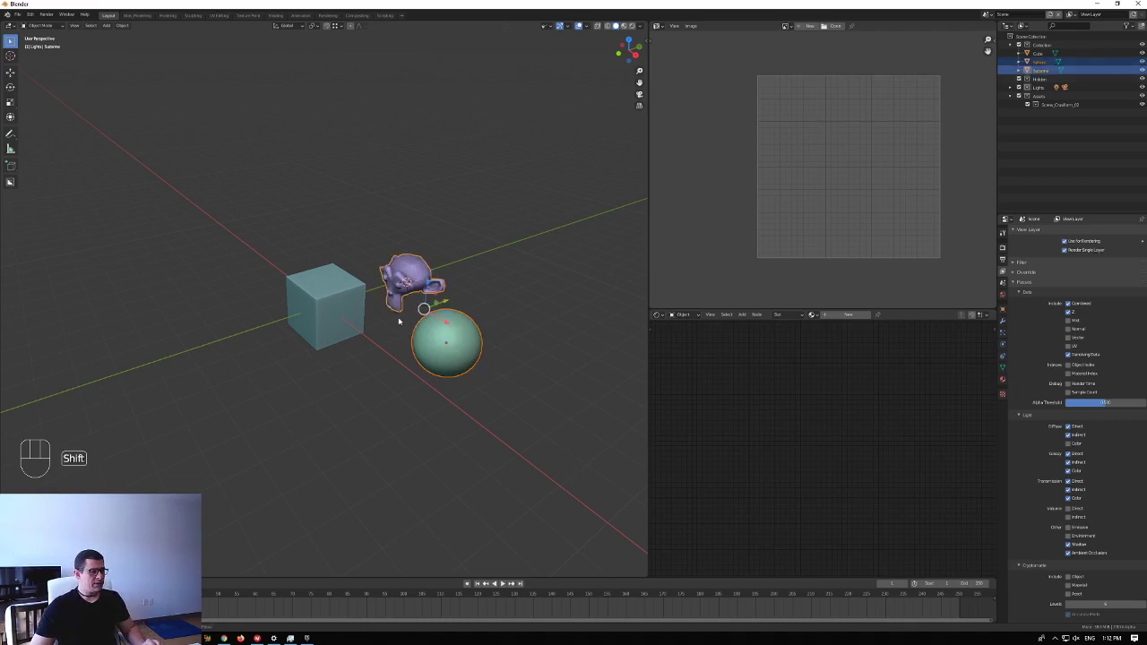
left_click(335, 332, "shift")
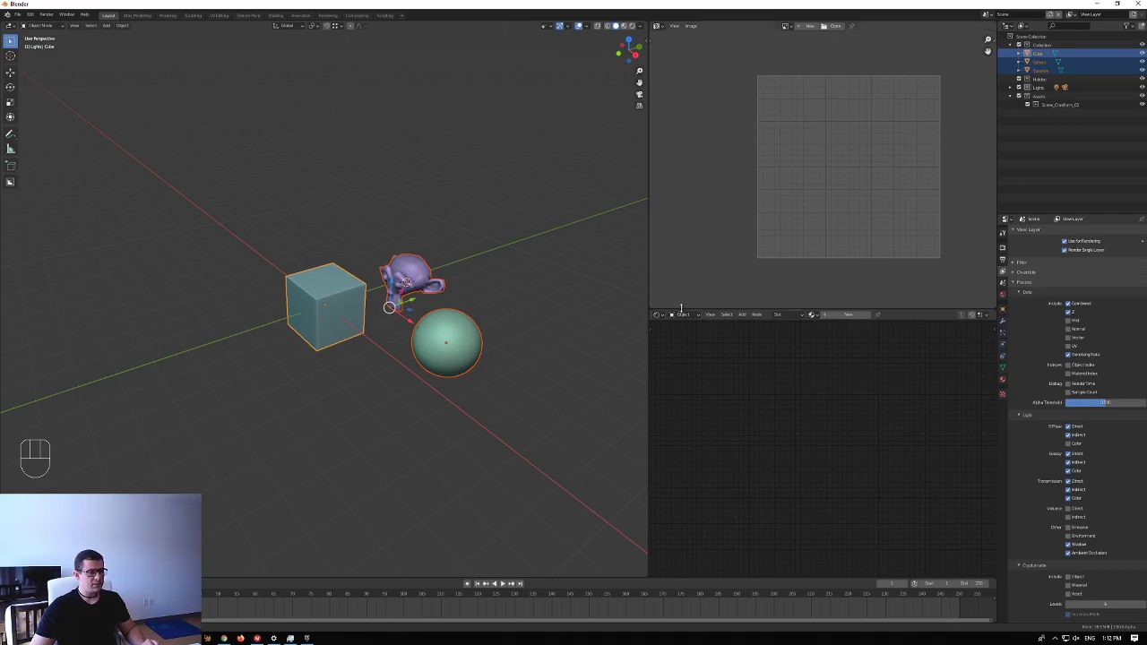
key("ctrl+p")
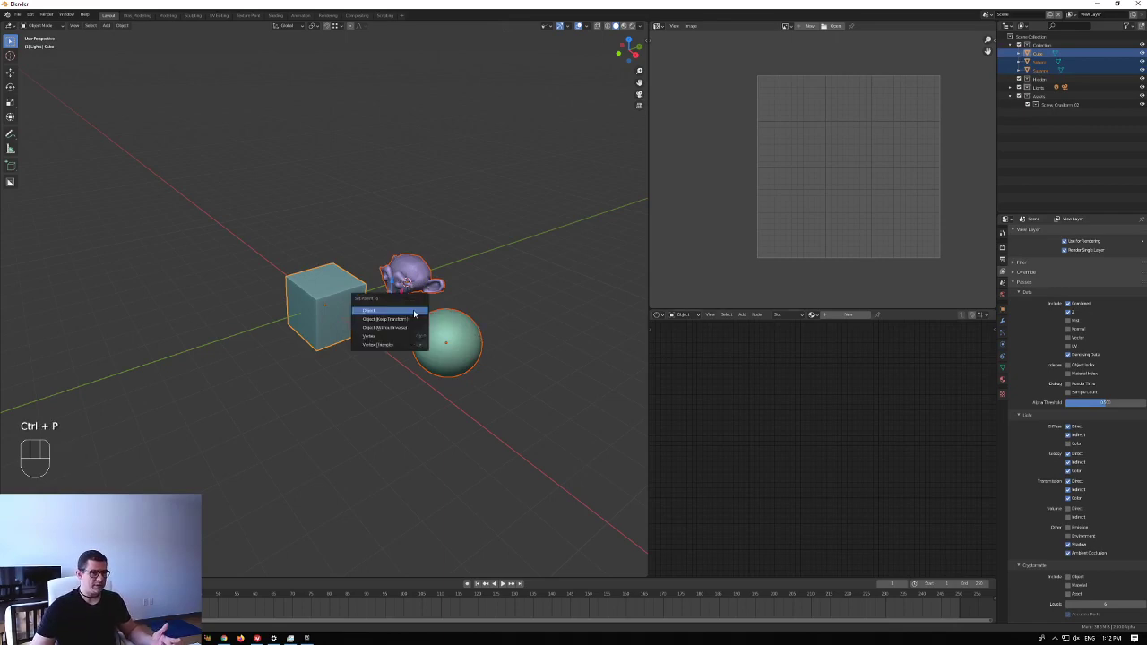
left_click(414, 313)
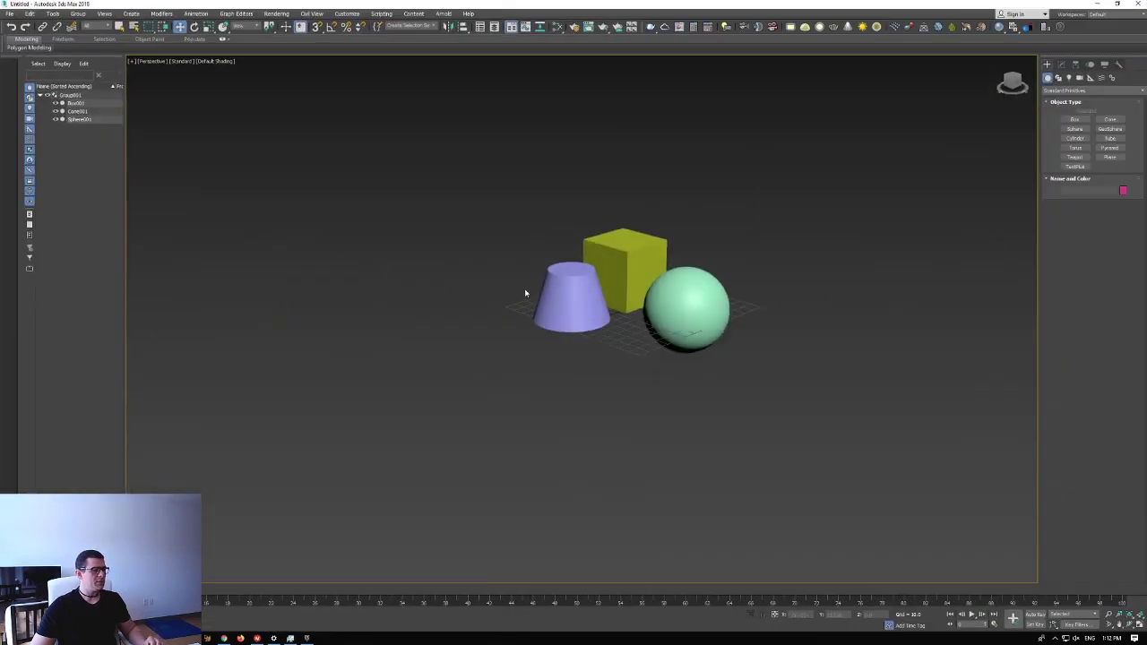
- Switch to 3ds Max, select the group and open it for editing
left_click(536, 294)
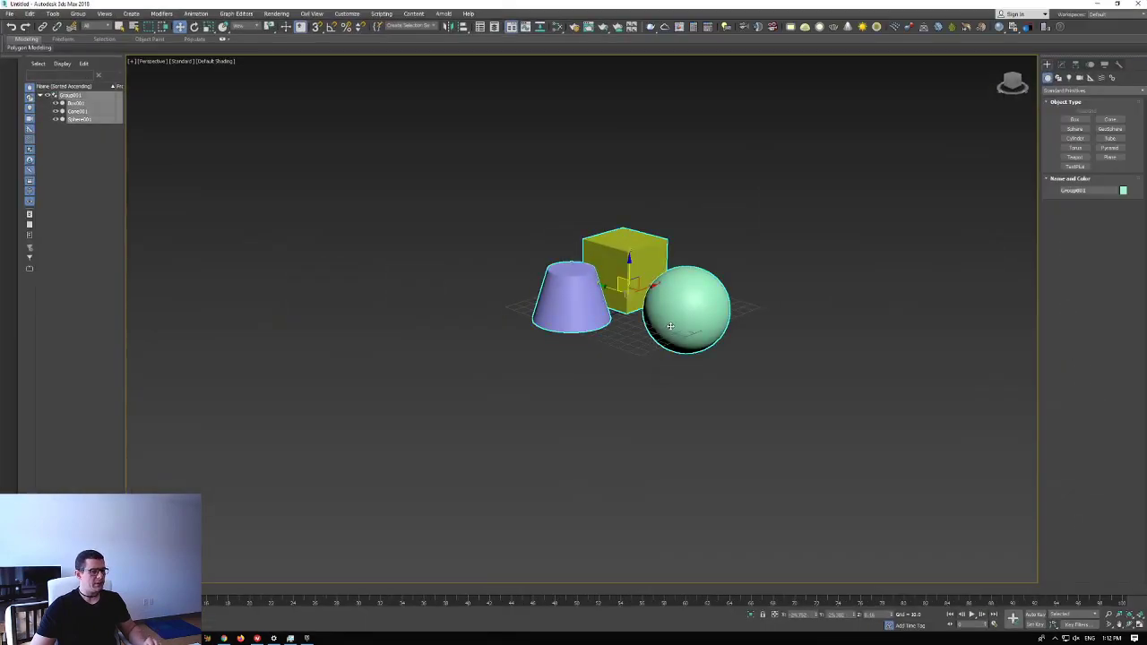
left_click(79, 14)
left_click(85, 52)
- Select the sphere and box inside the open group and try to link them to the cone
left_click(683, 309)
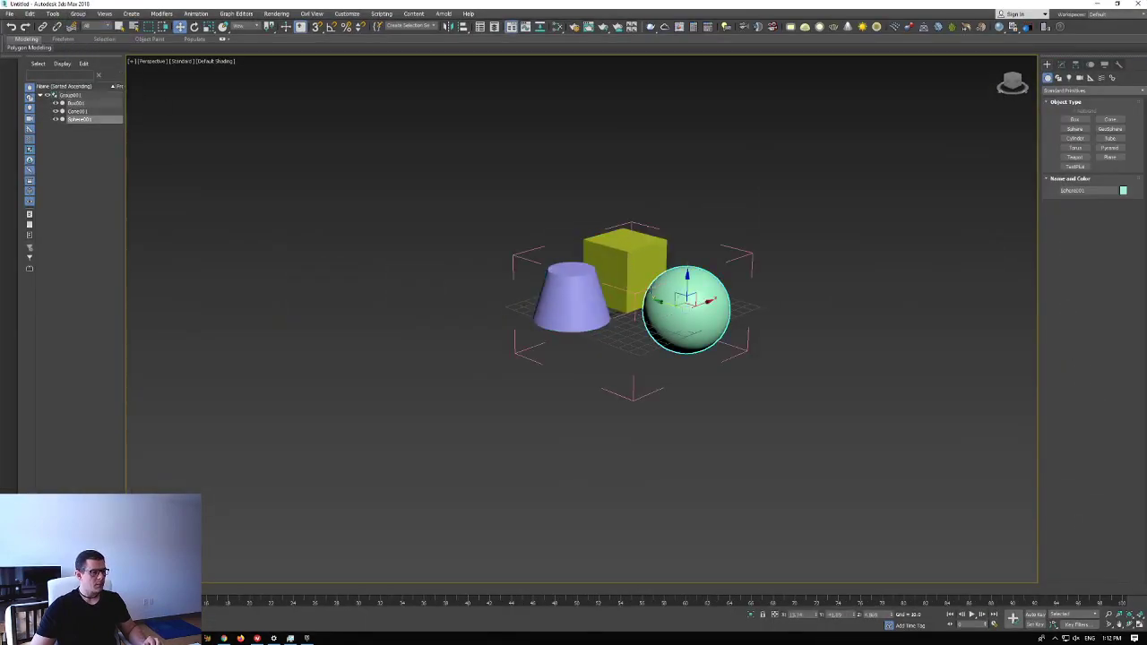
left_click(625, 249, "ctrl")
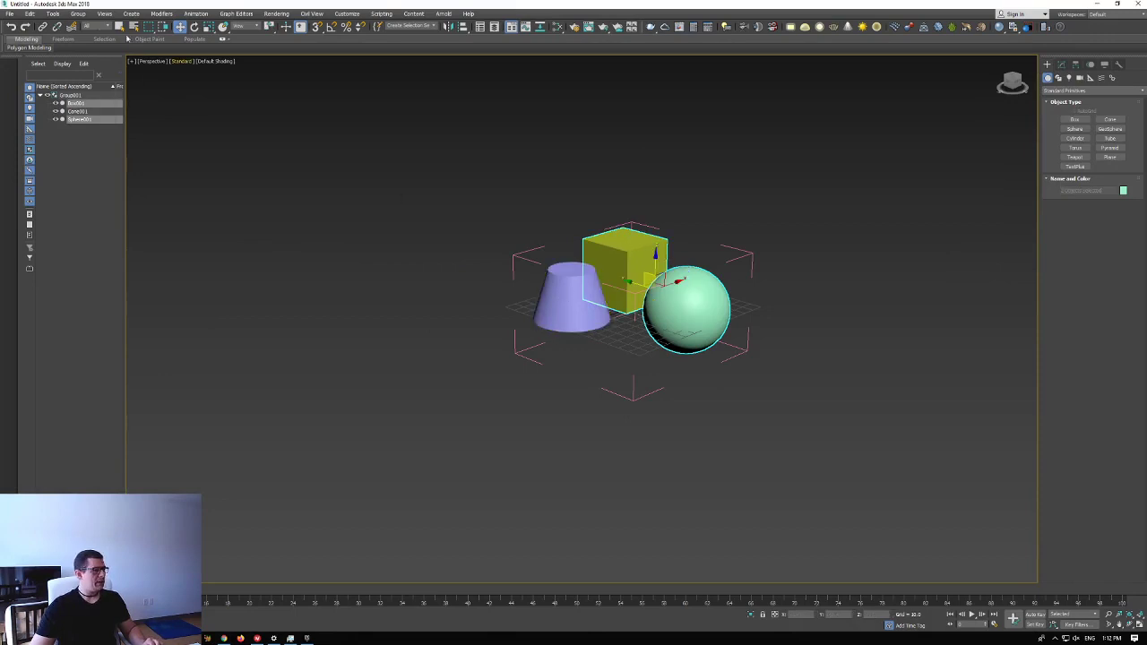
left_click(42, 26)
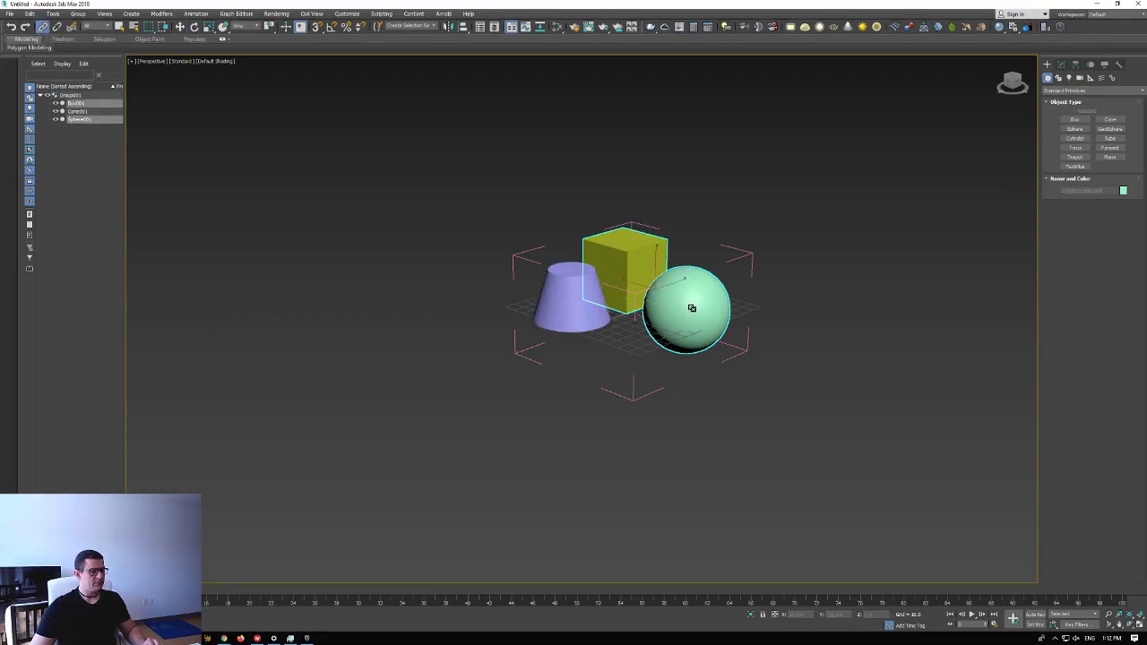
left_click_drag(692, 308, 566, 275)
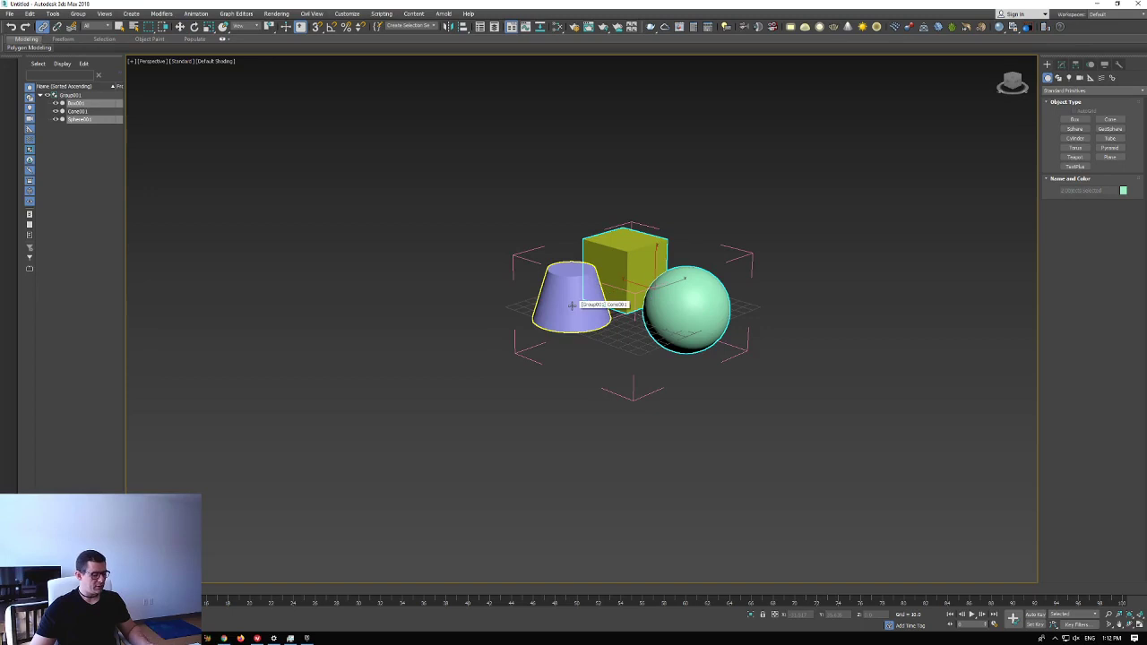
- Select the cone inside the open group and scale it up slightly
key("w")
left_click(571, 305)
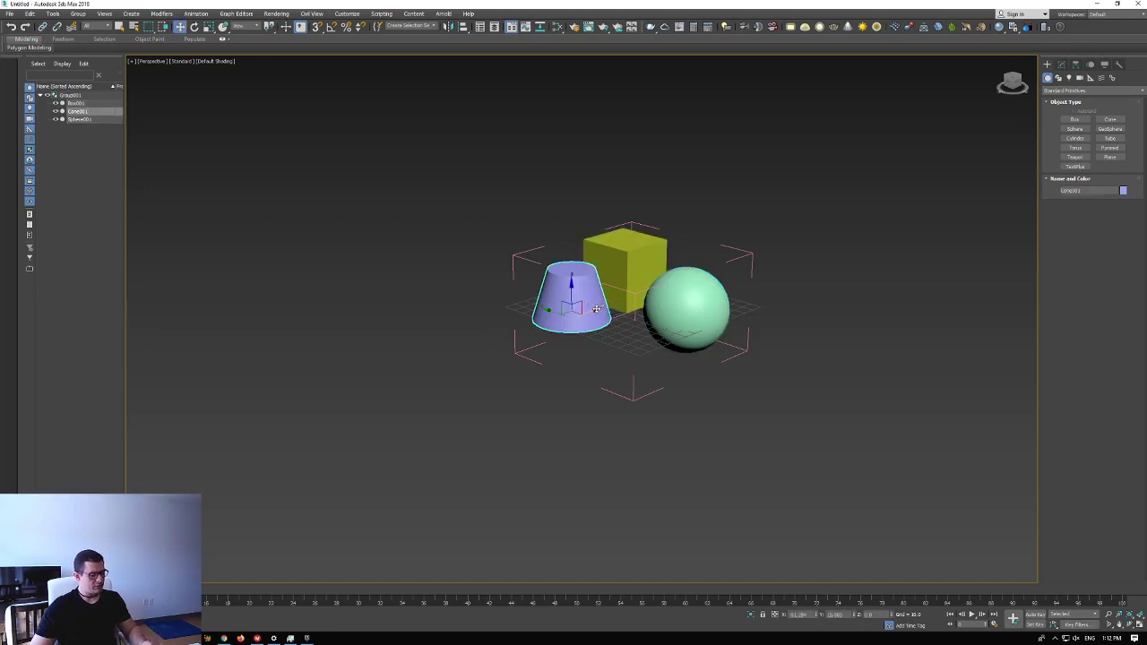
key("e")
key("r")
left_click_drag(569, 309, 627, 264)
- Select the box and sphere together and link them to the cone as their parent
left_click(631, 270)
left_click(697, 325, "ctrl")
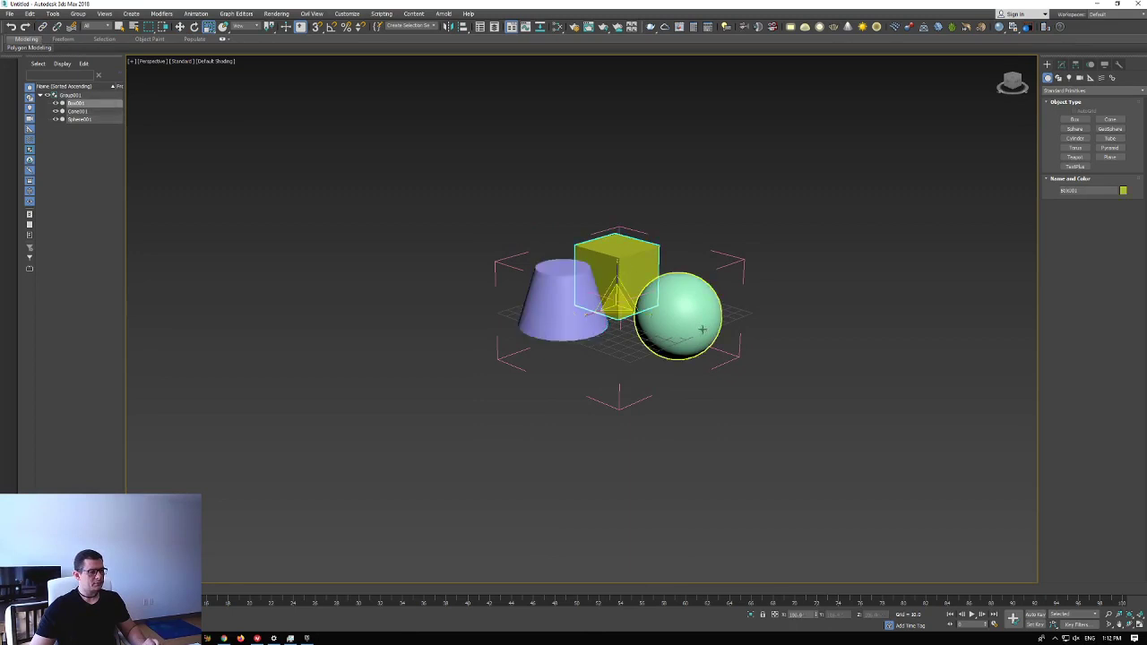
left_click(42, 26)
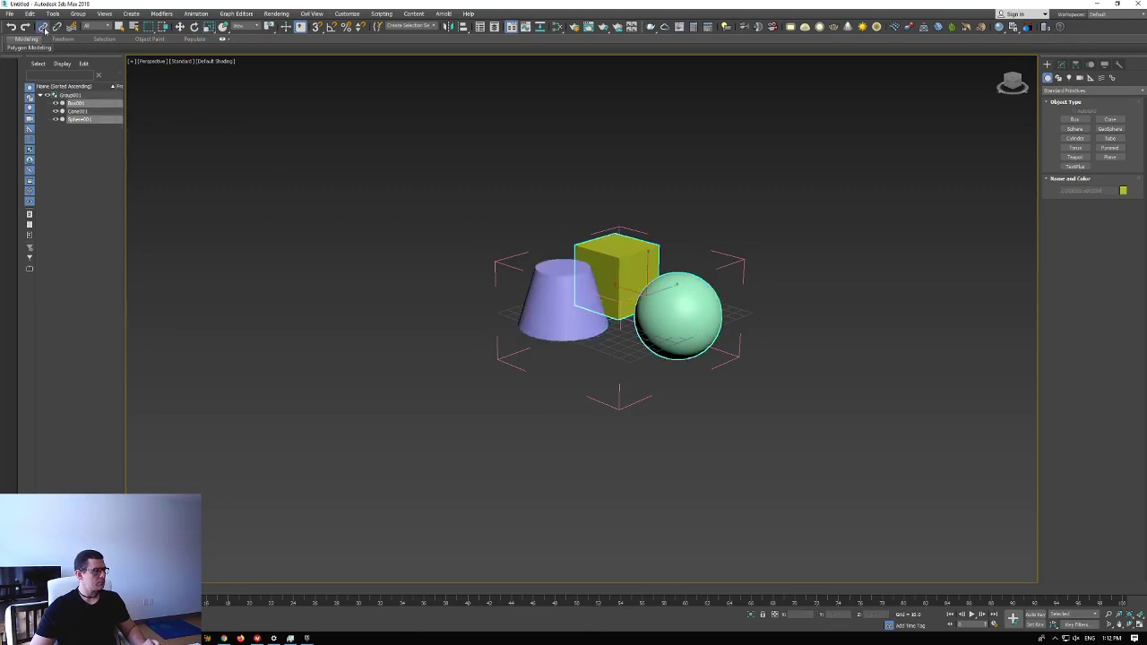
left_click_drag(638, 259, 557, 282)
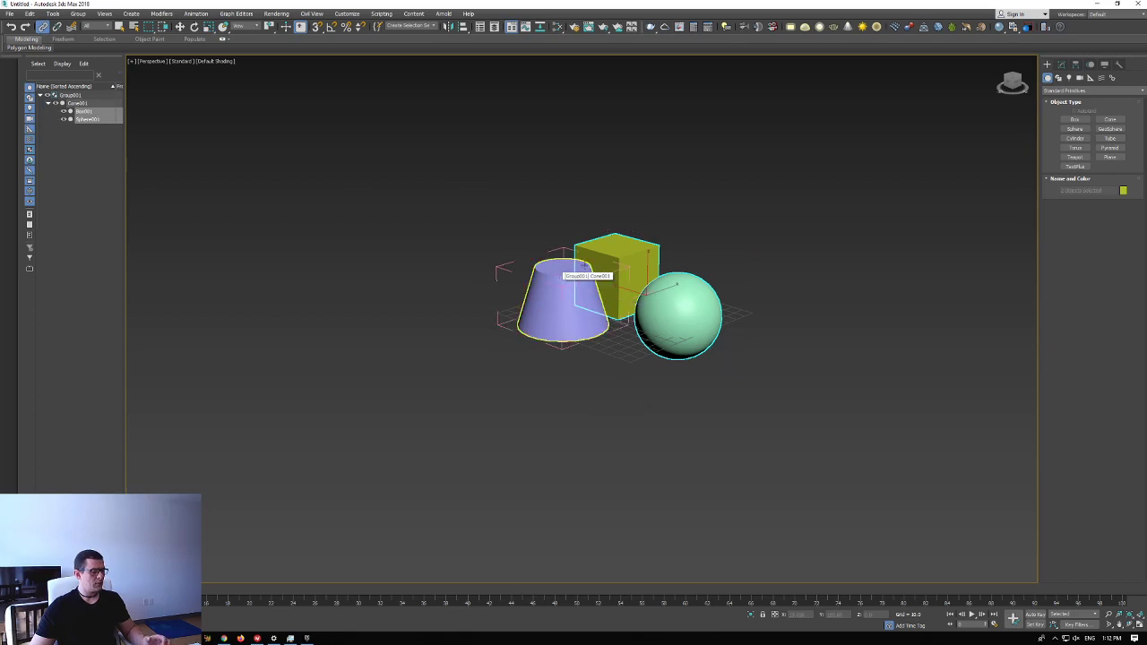
- Select the parent cone and cycle through the Move, Rotate and Scale tools on it
middle_click_drag(651, 293, 629, 301, "alt")
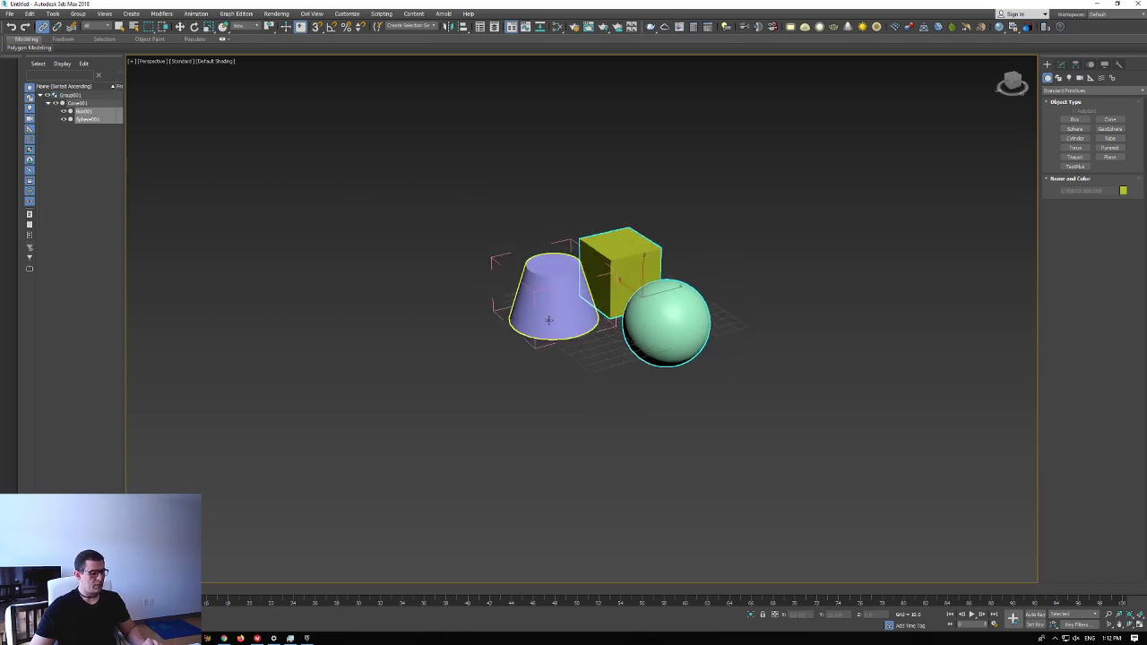
key("w")
left_click(543, 276)
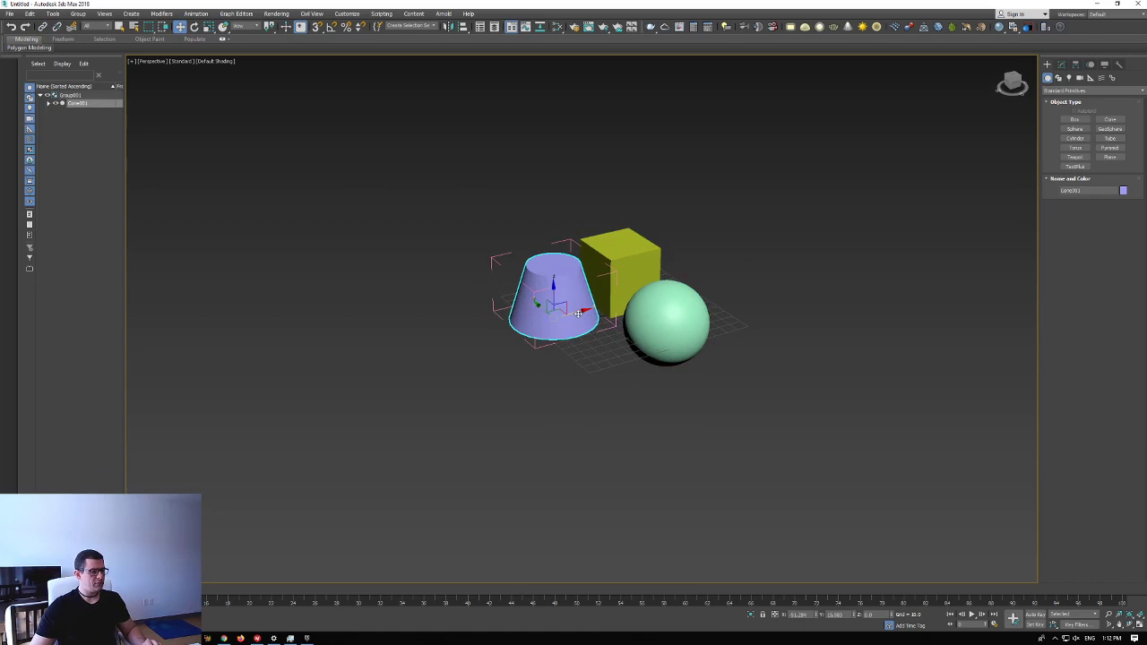
middle_click_drag(564, 305, 576, 306, "alt")
key("e")
key("r")
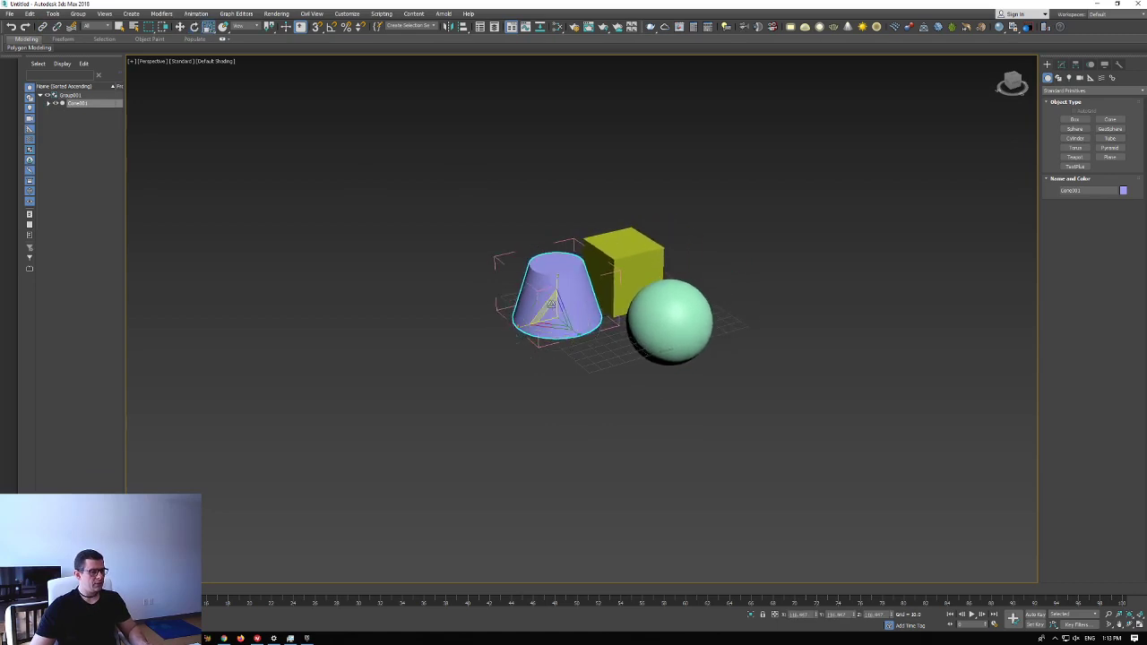
scroll(555, 305, "up", 3)
scroll(555, 304, "down", 1)
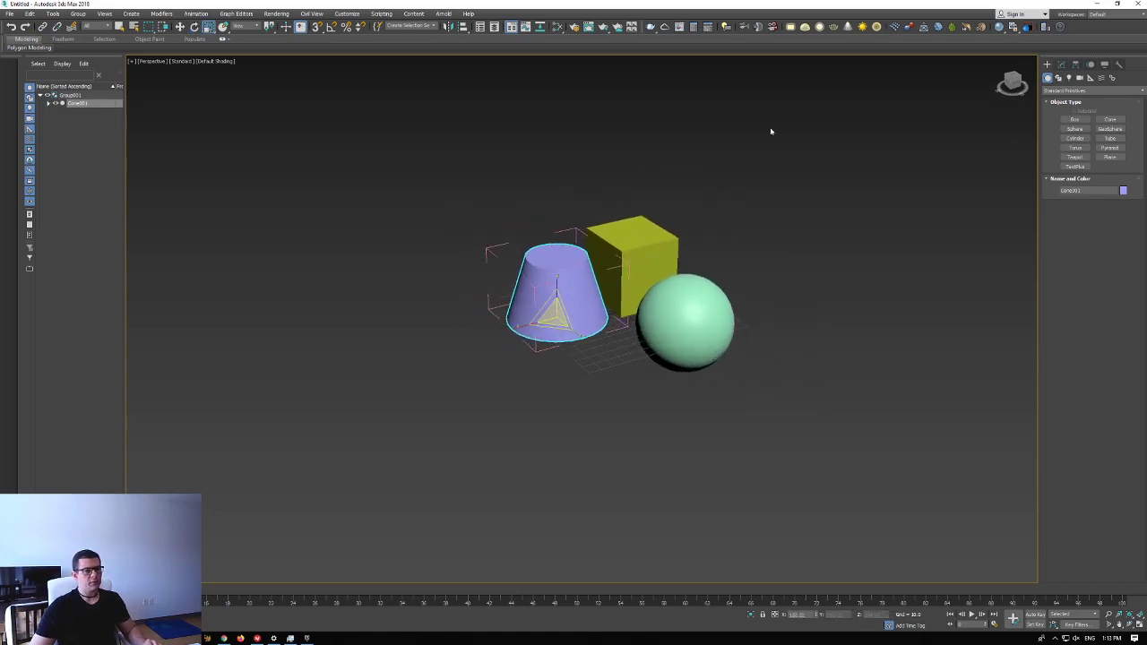
- Switch to Blender and parent the monkey and sphere to the cube with Object (Keep Transform)
left_click(1097, 3)
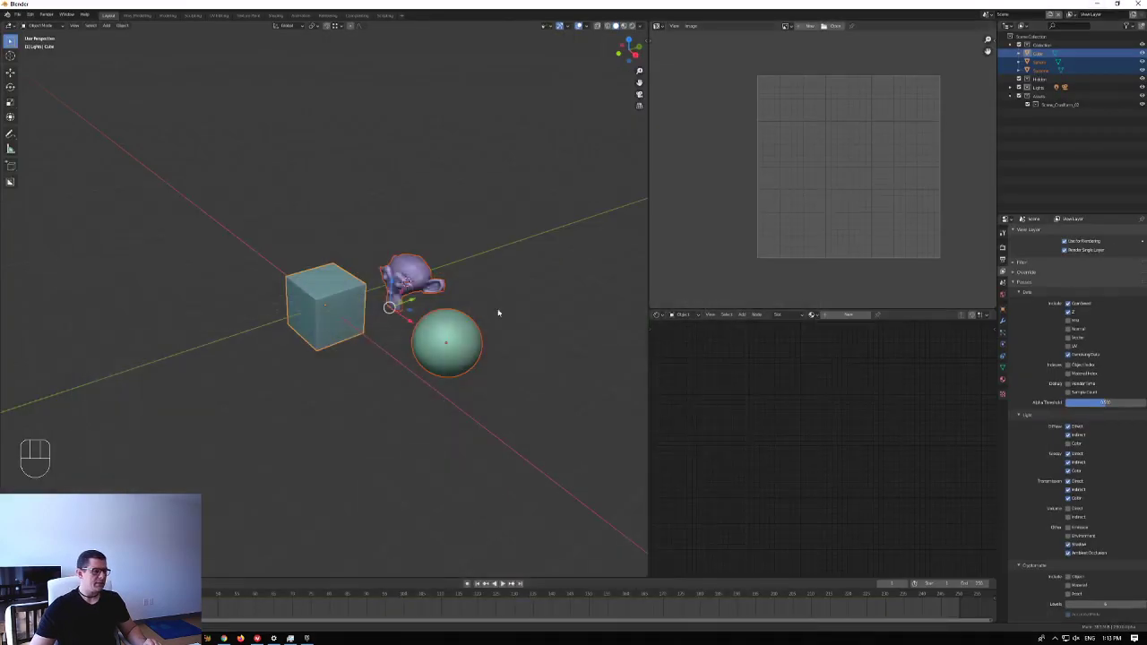
middle_click_drag(432, 300, 422, 323)
left_click(301, 318)
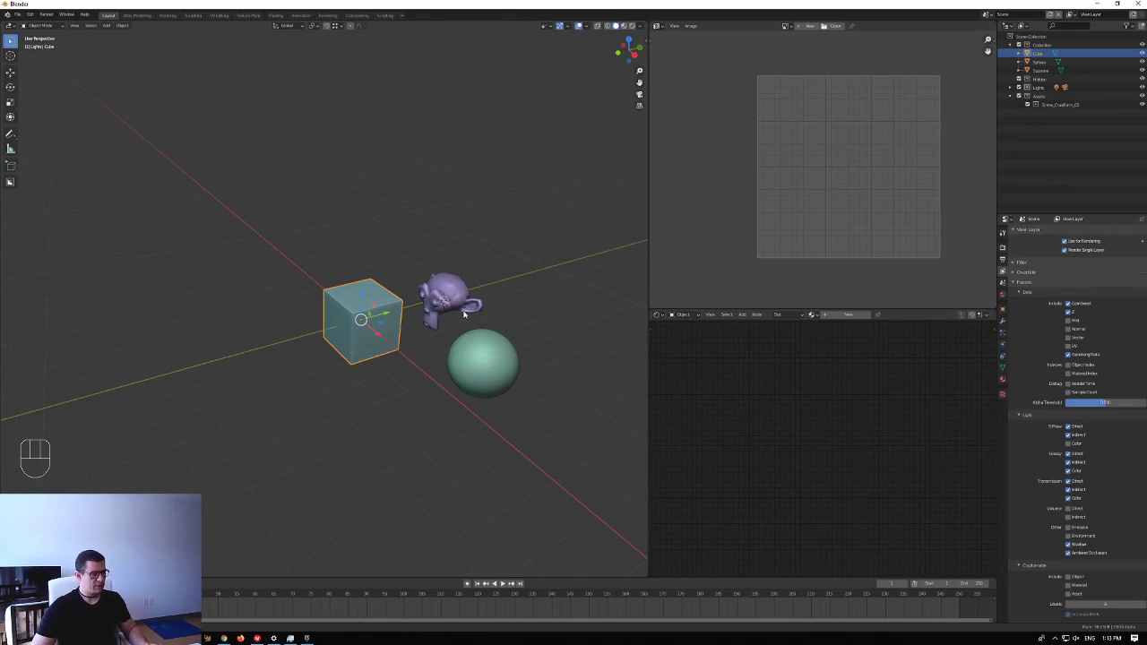
left_click(447, 306)
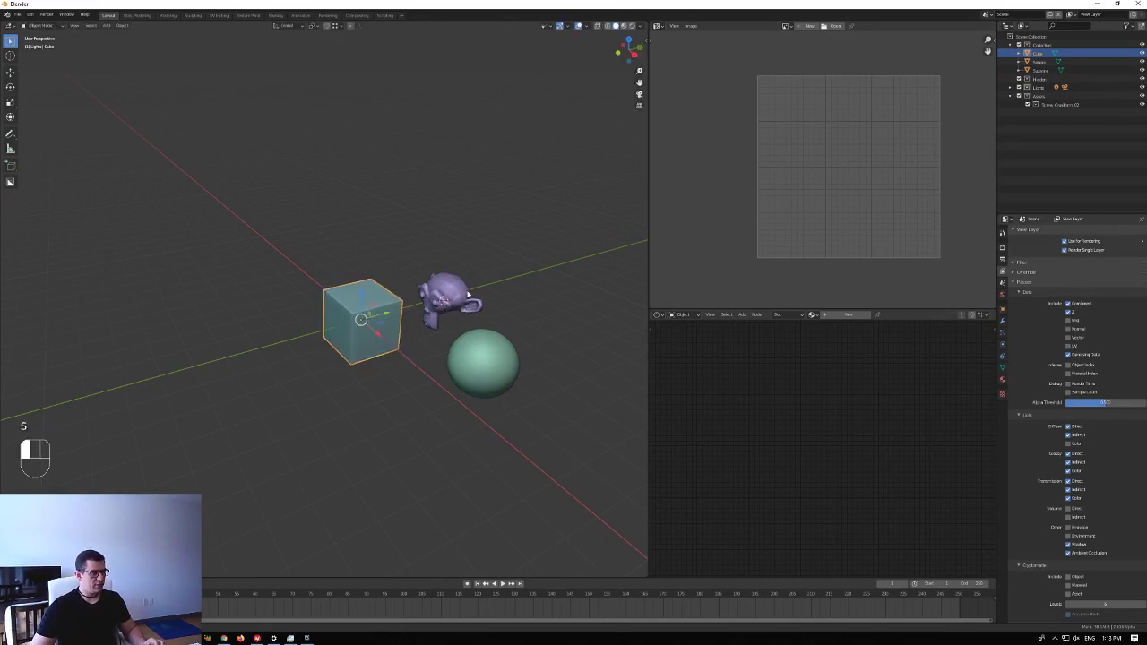
left_click(502, 372, "shift")
left_click(361, 324, "shift")
key("ctrl+p")
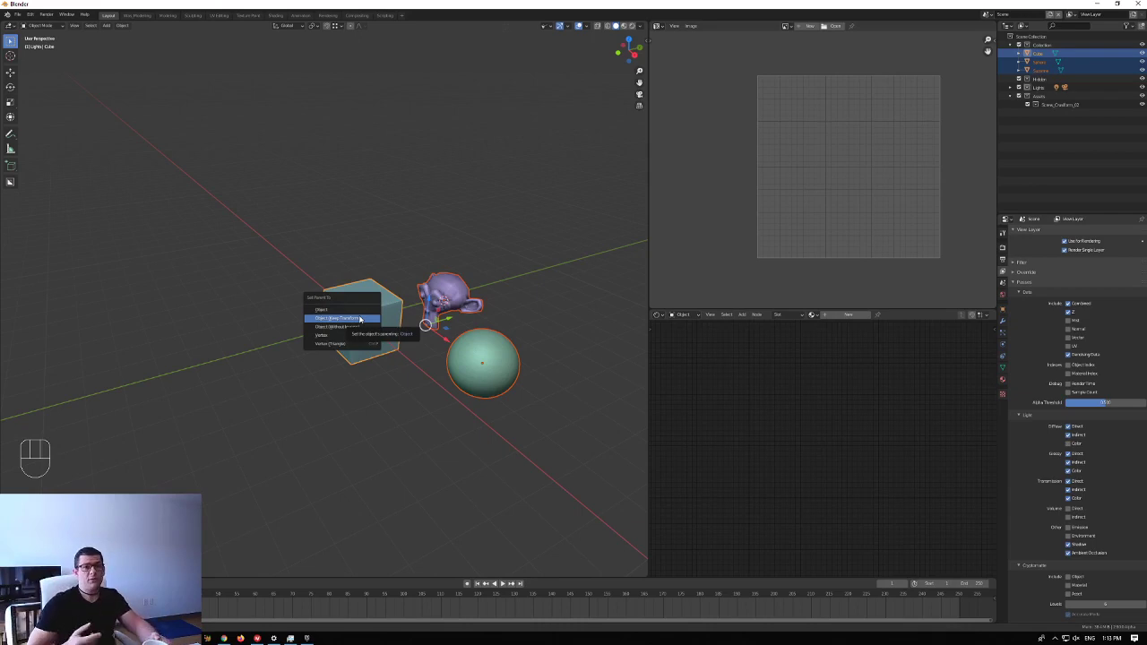
left_click(360, 318)
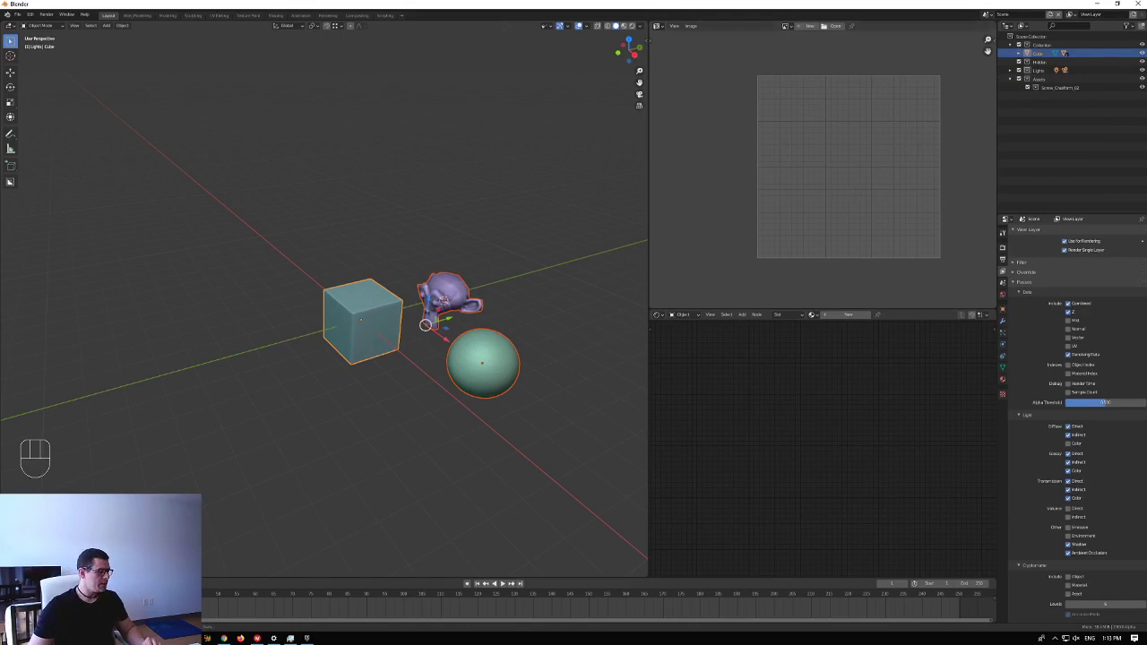
- Inspect the children nested under the cone in 3ds Max, and expand the cube's hierarchy in Blender's Outliner
key("alt+Tab")
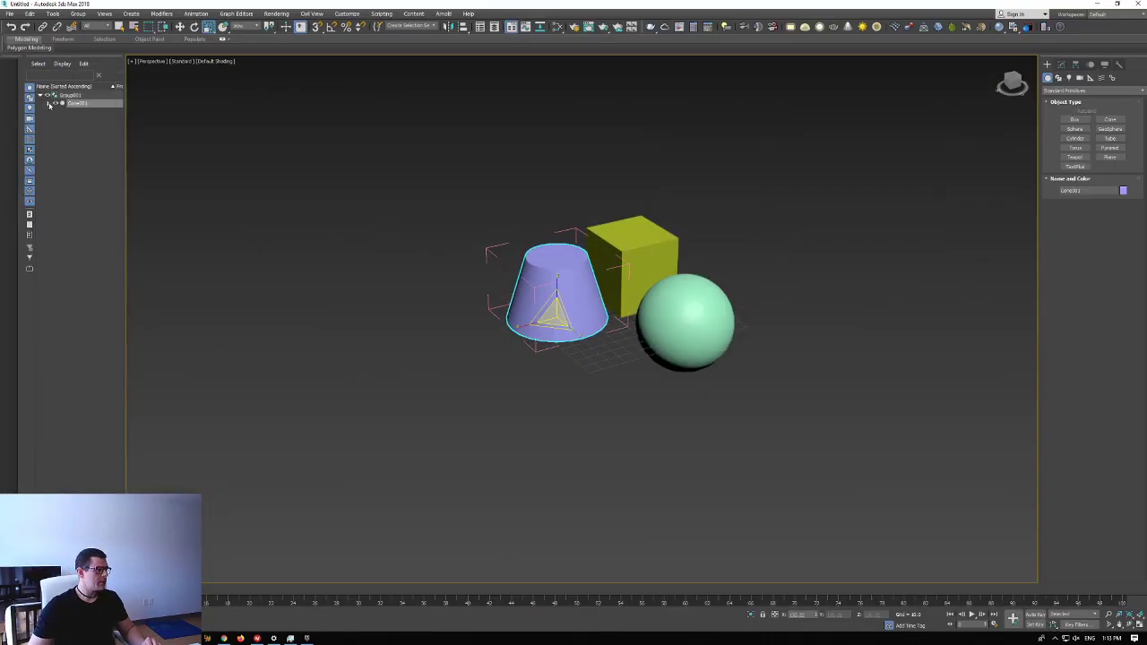
left_click(49, 104)
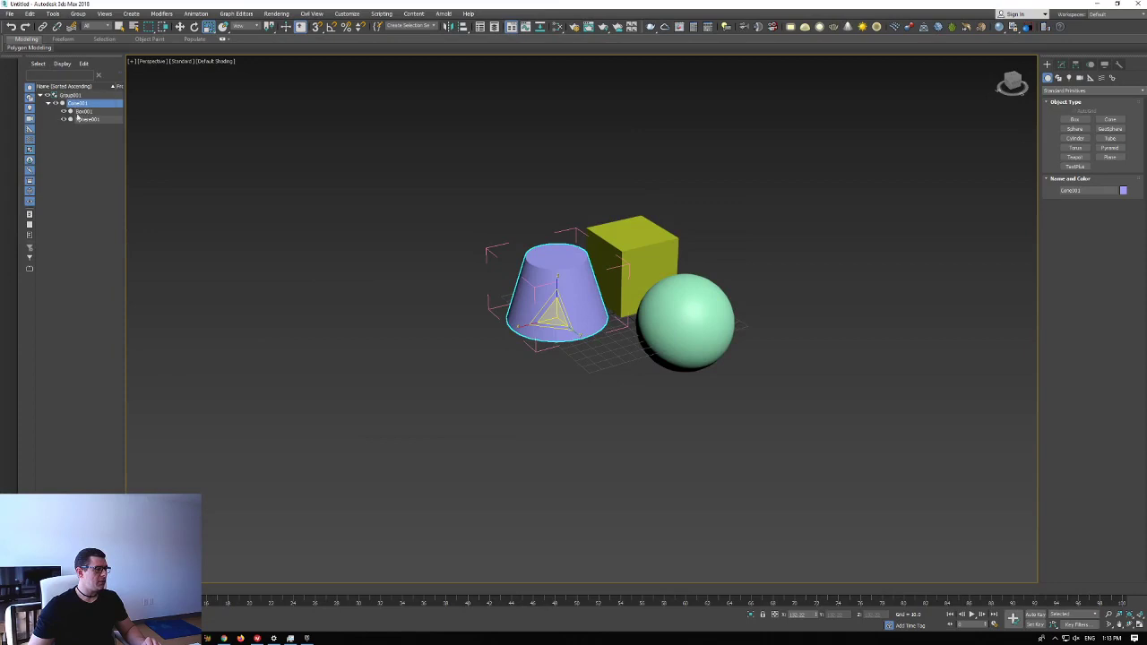
left_click(51, 107)
left_click(49, 103)
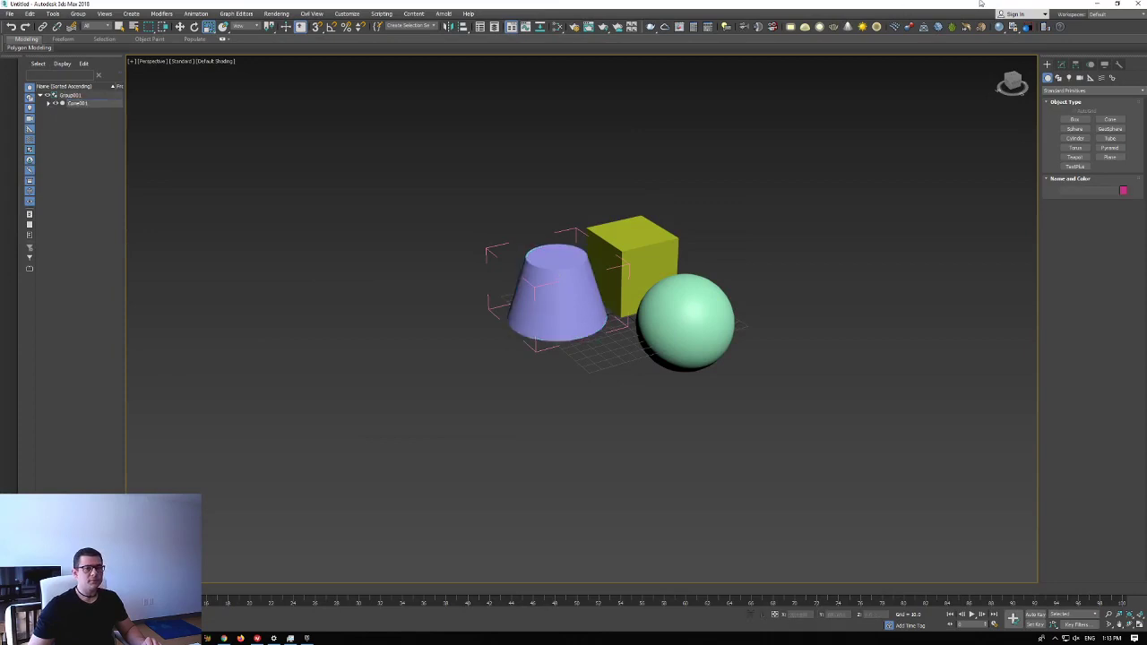
left_click(1097, 4)
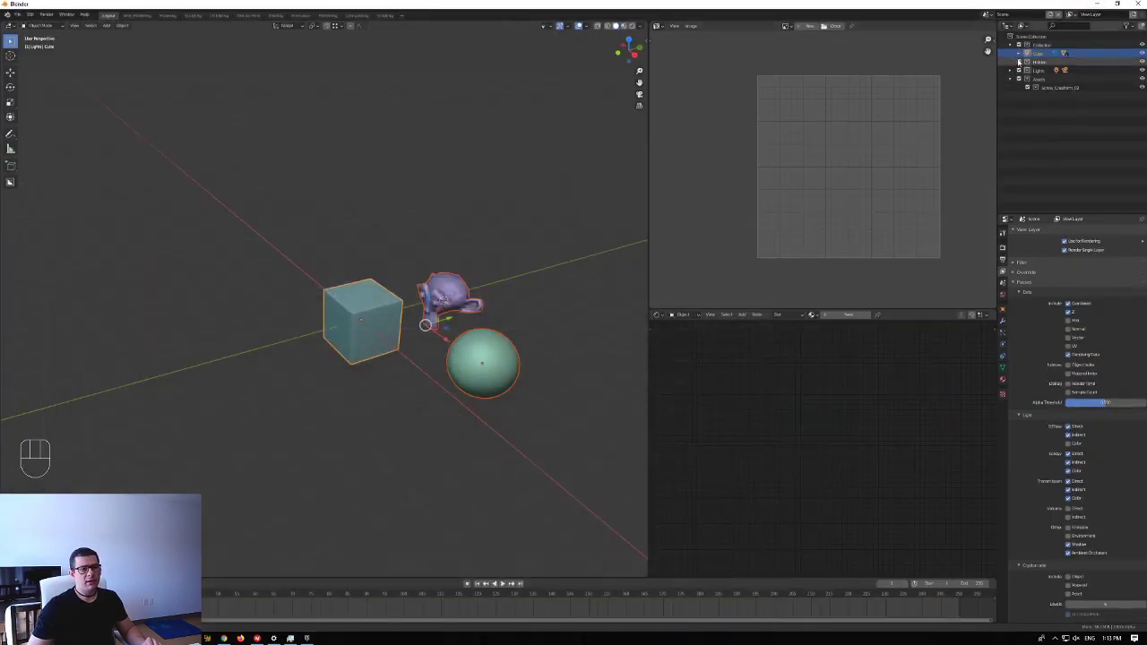
left_click(1018, 54)
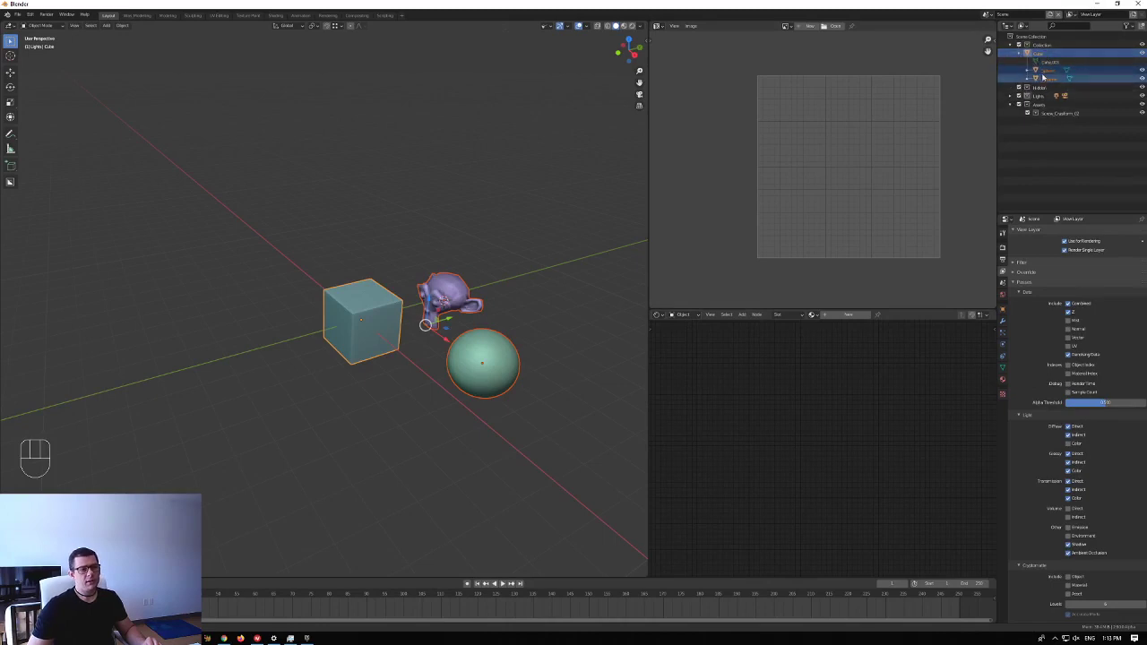
- Select the parent cube and scale it down slightly together with its children
left_click(361, 336)
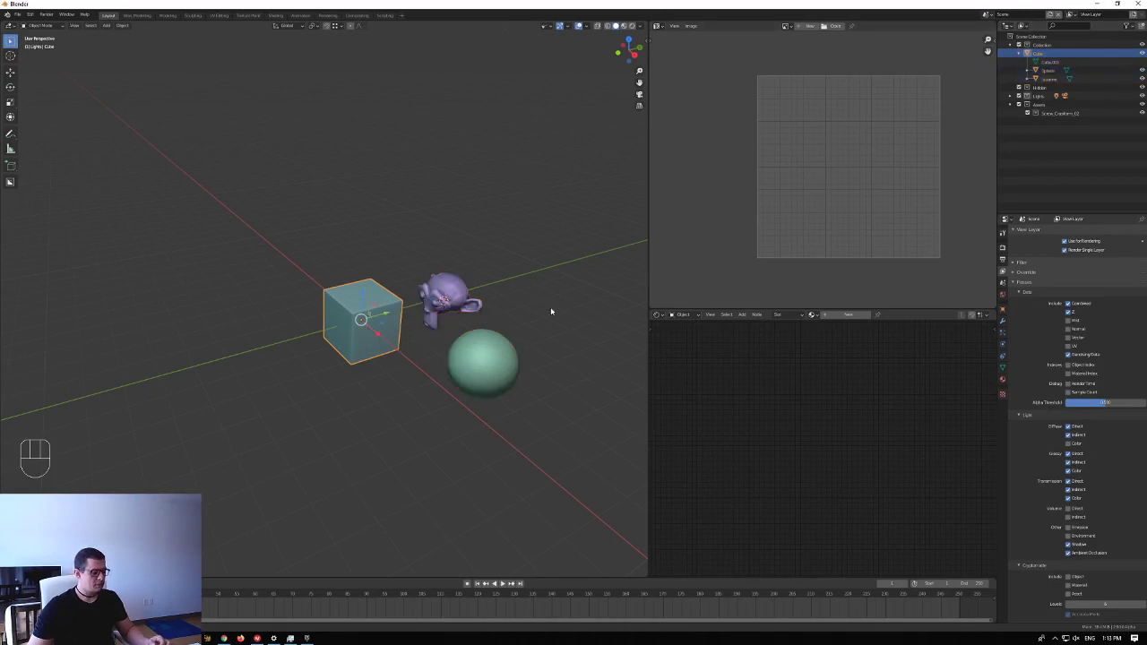
key("s")
left_click(541, 286)
middle_click_drag(494, 241, 537, 228)
middle_click_drag(516, 328, 505, 235)
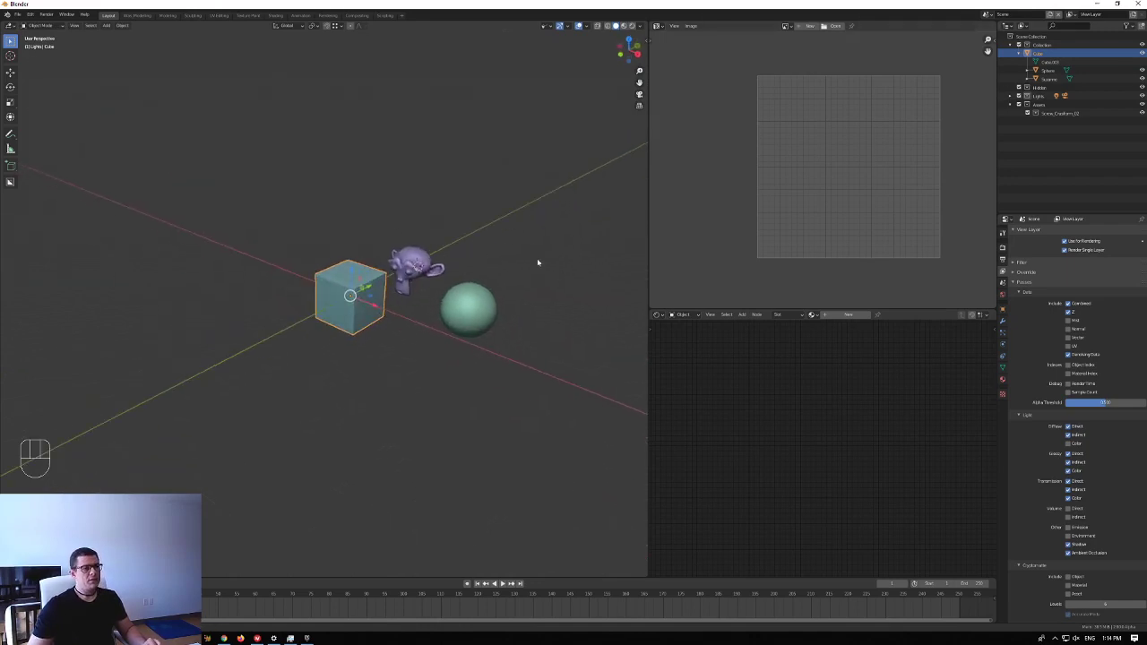
middle_click_drag(492, 232, 475, 230)
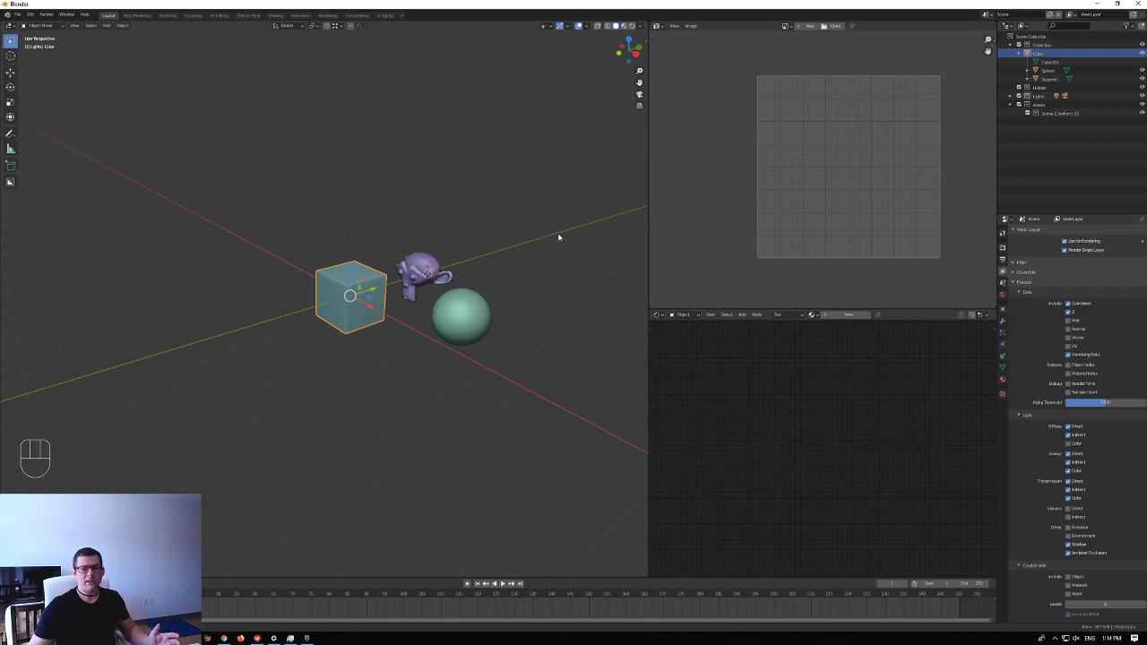
middle_click_drag(520, 230, 453, 220)
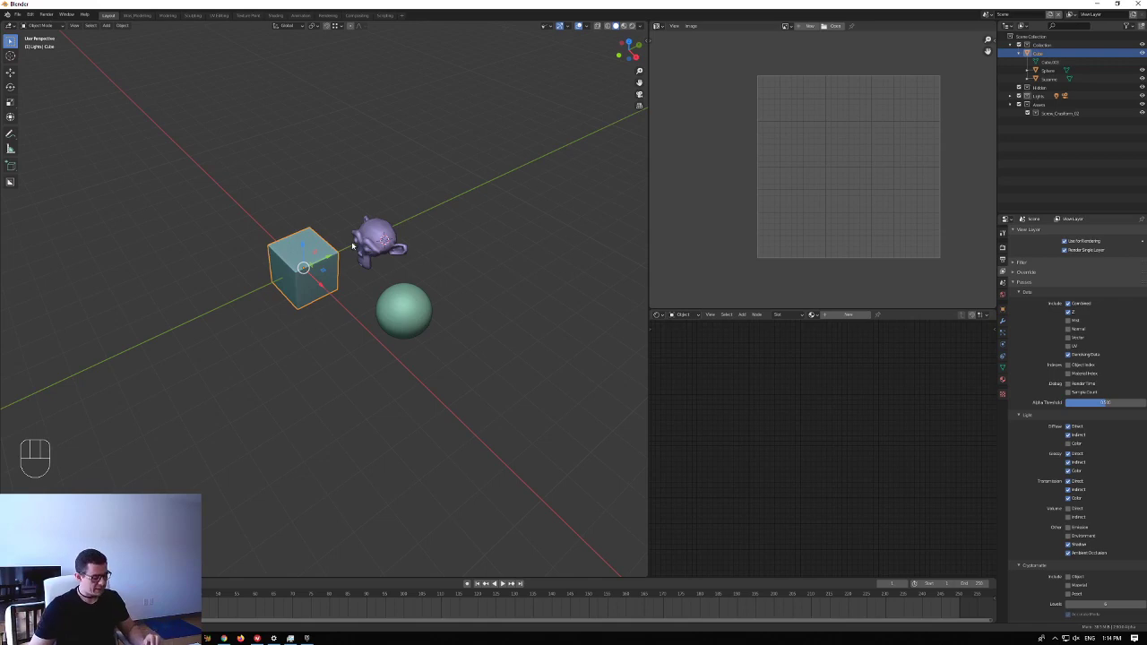
- Undo the cube's scaling and the parenting of the monkey and sphere
key("ctrl+z")
key("ctrl+z")
key("ctrl+z")
key("ctrl+z")
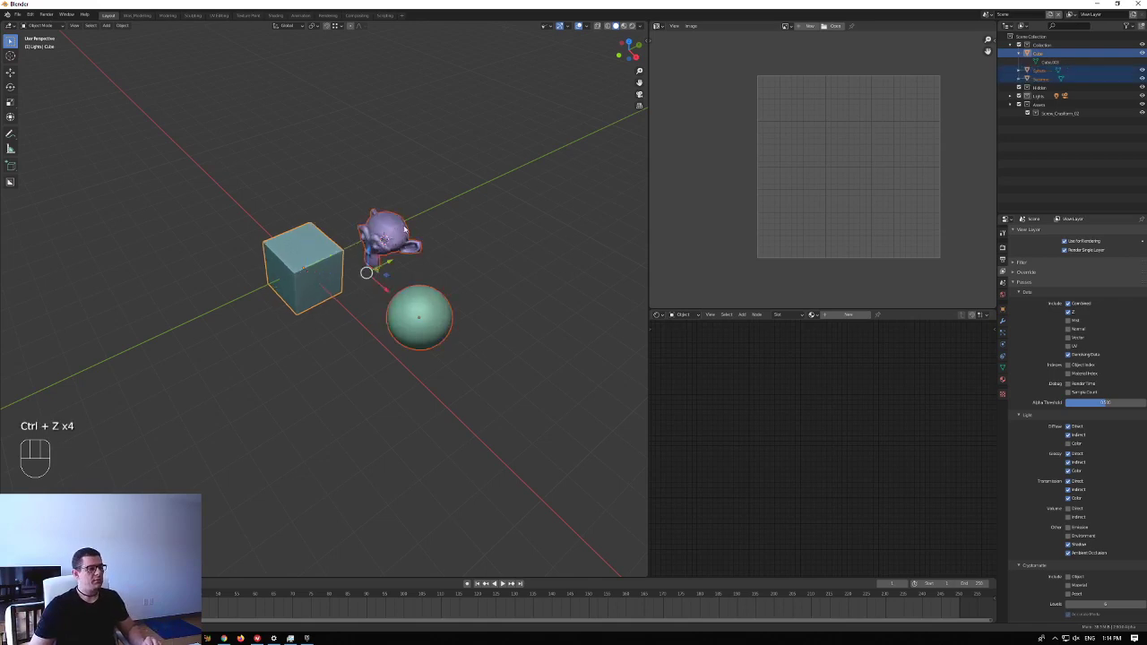
- Select only the cube and try moving it on its own
middle_click_drag(404, 228, 410, 225)
left_click(481, 246)
left_click(333, 253)
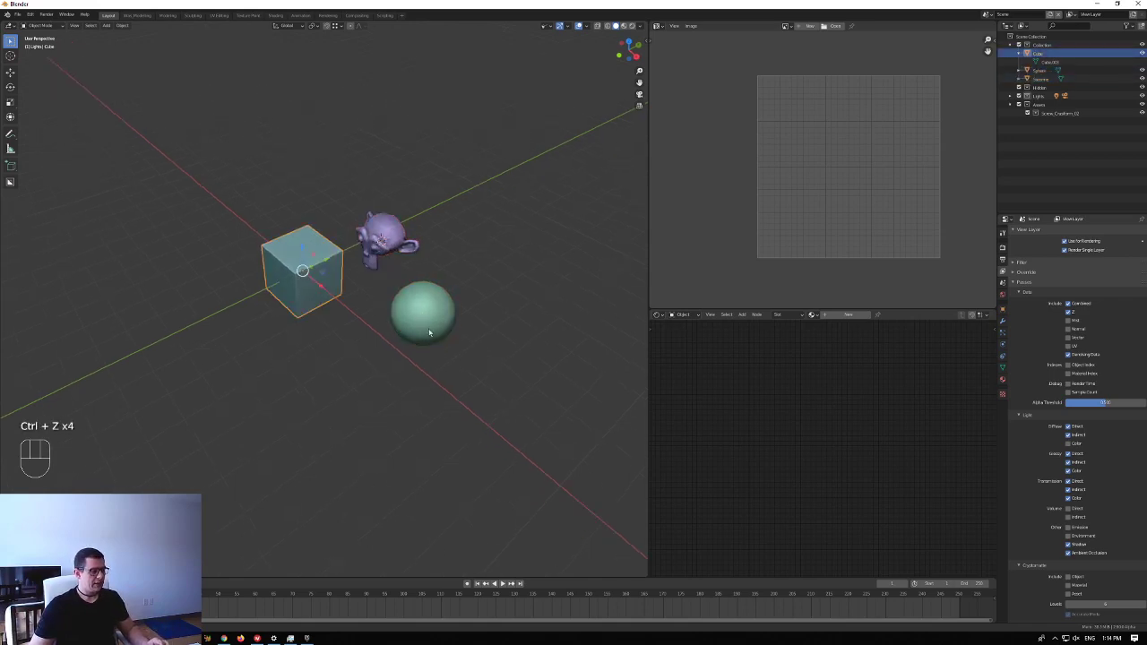
key("g")
right_click(515, 274)
mouse_move(476, 269)
middle_mouse_down()
mouse_move(439, 250)
mouse_move(472, 251)
middle_mouse_up()
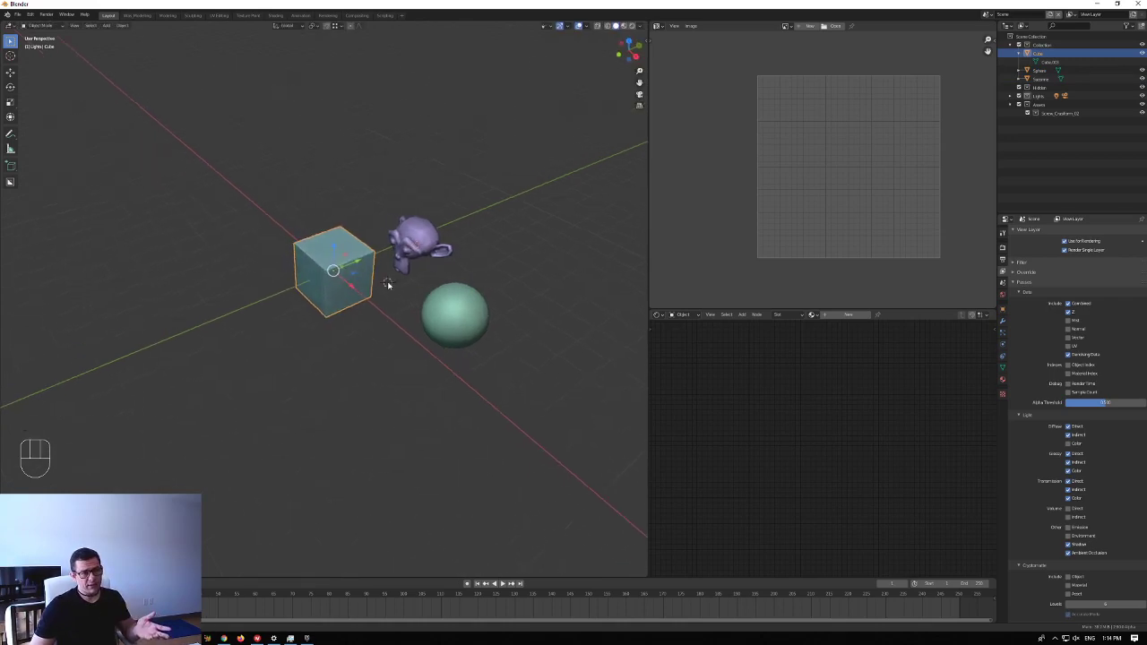
- Add a cube-shaped empty among the objects and scale it up to surround them
key("shift+a")
mouse_move(389, 284)
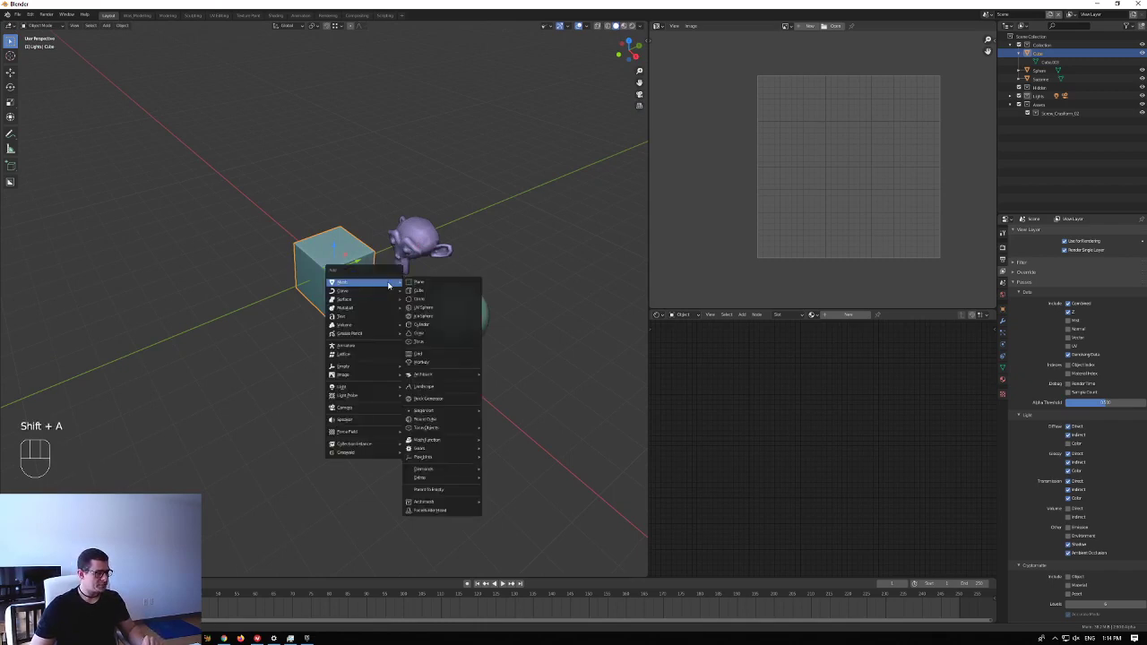
mouse_move(388, 371)
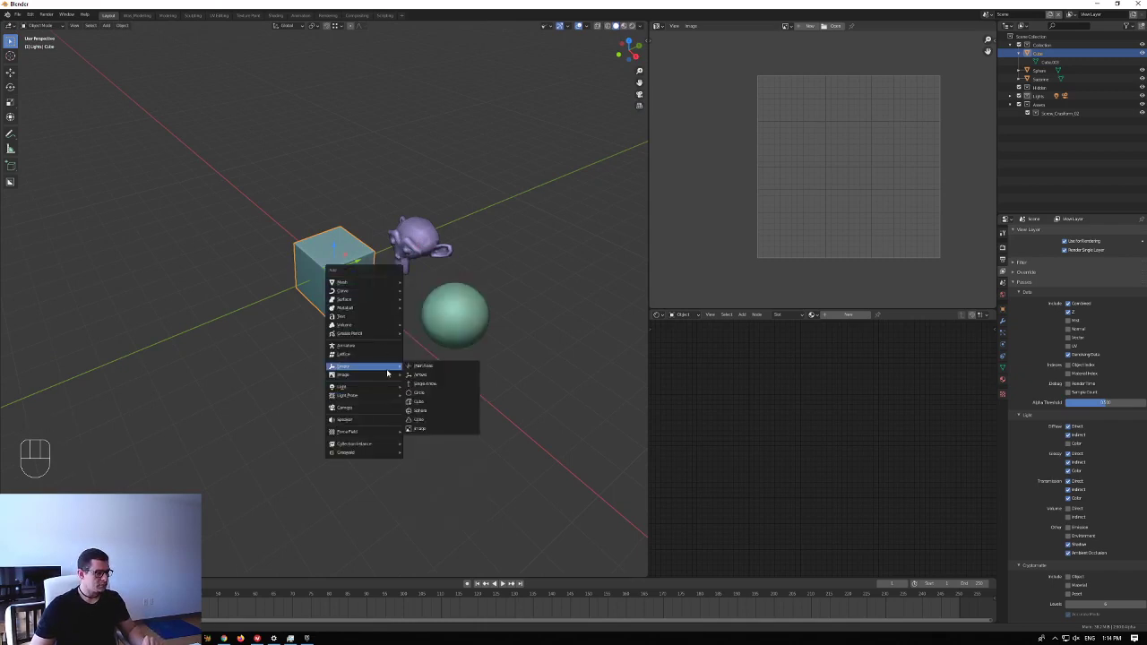
left_click(436, 404)
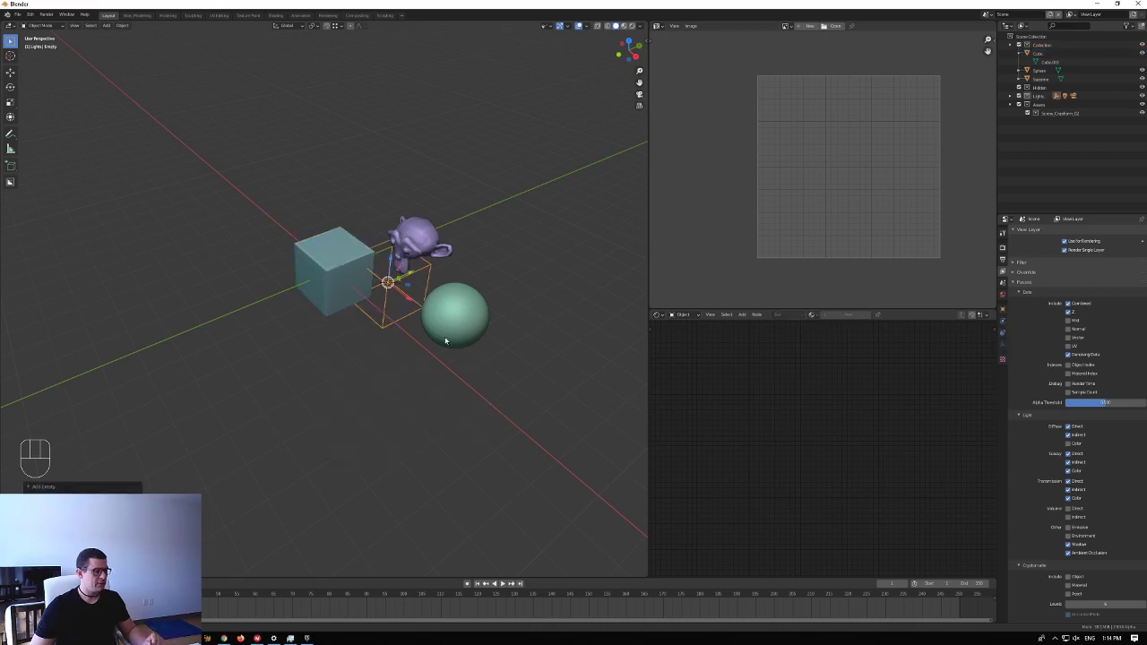
key("s")
left_click(20, 380)
middle_click_drag(19, 380, 59, 322)
- Parent the cube, monkey and sphere to the surrounding empty with Object (Keep Transform)
left_click(354, 267)
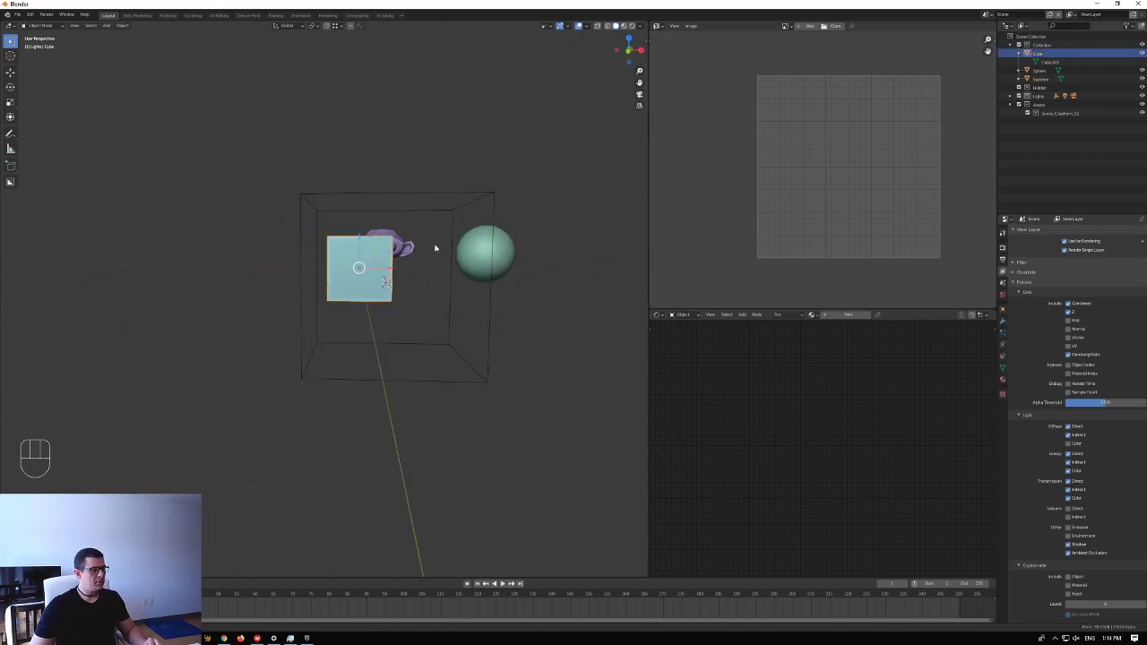
left_click(405, 256, "shift")
left_click(485, 252, "shift")
left_click(455, 213, "shift")
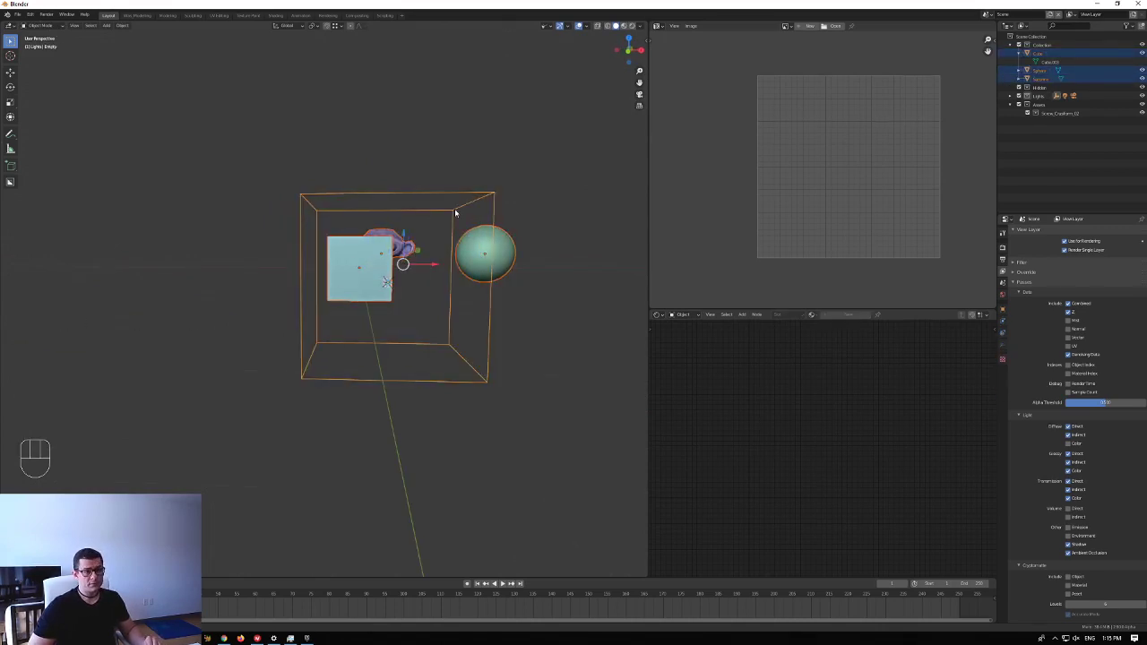
key("ctrl+p")
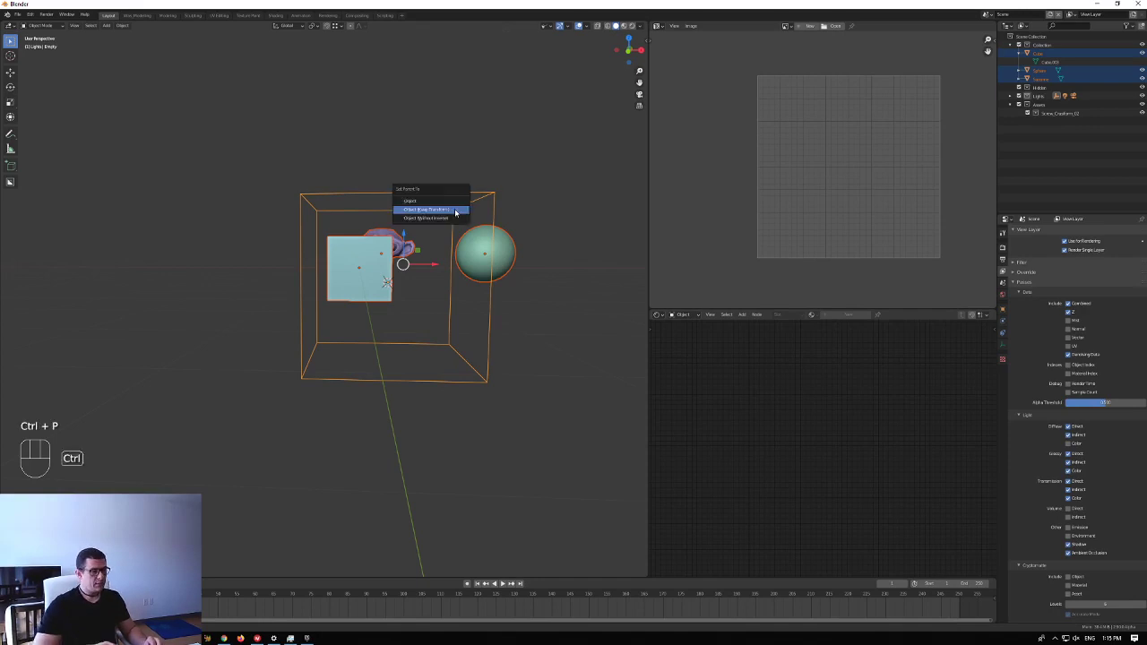
left_click(455, 213)
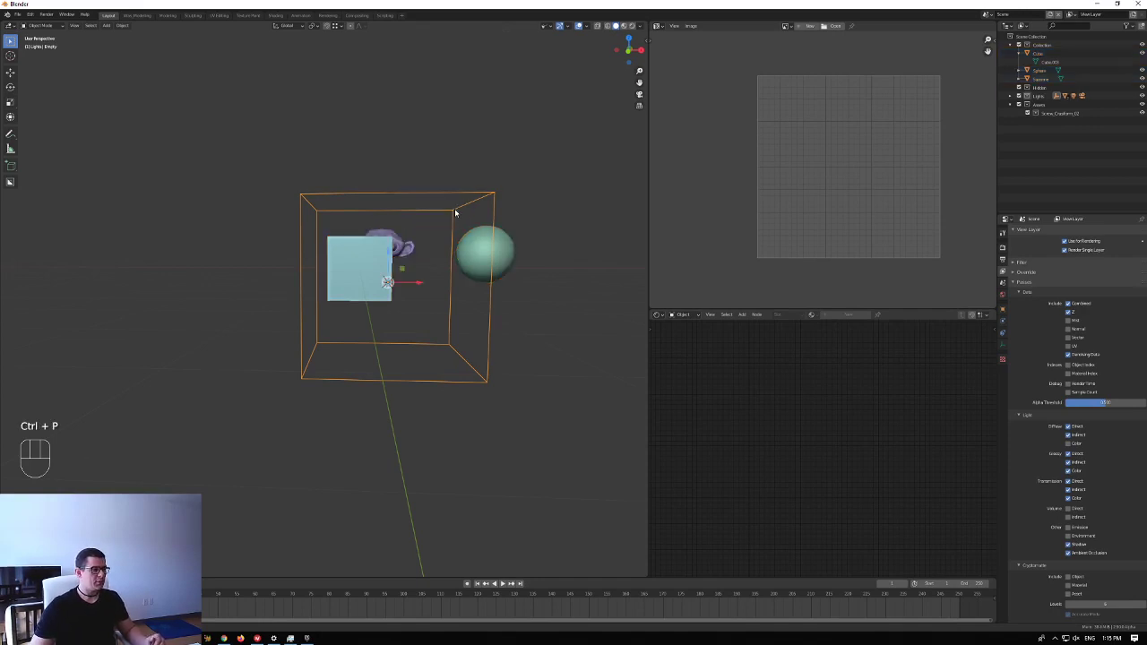
- Select the monkey and move it up toward the far upper edge of the empty
mouse_move(455, 213)
middle_mouse_down()
mouse_move(436, 257)
mouse_move(325, 258)
mouse_move(458, 233)
middle_mouse_up()
left_click(457, 233)
scroll(303, 239, "up", 3)
left_click(312, 232)
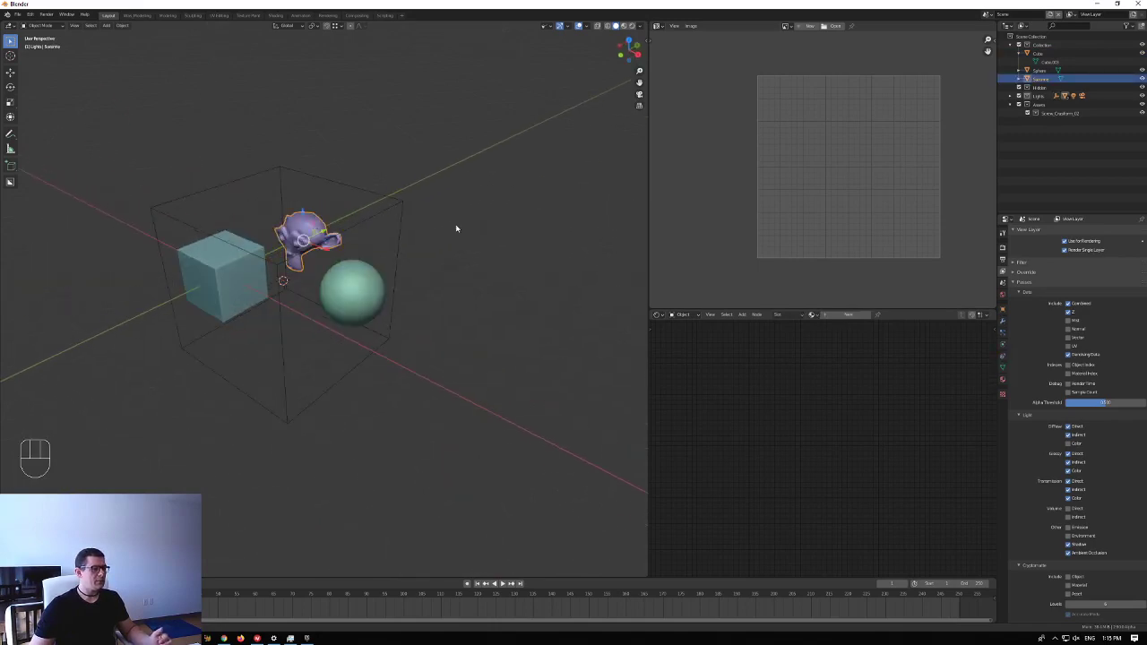
key("g")
left_click(489, 205)
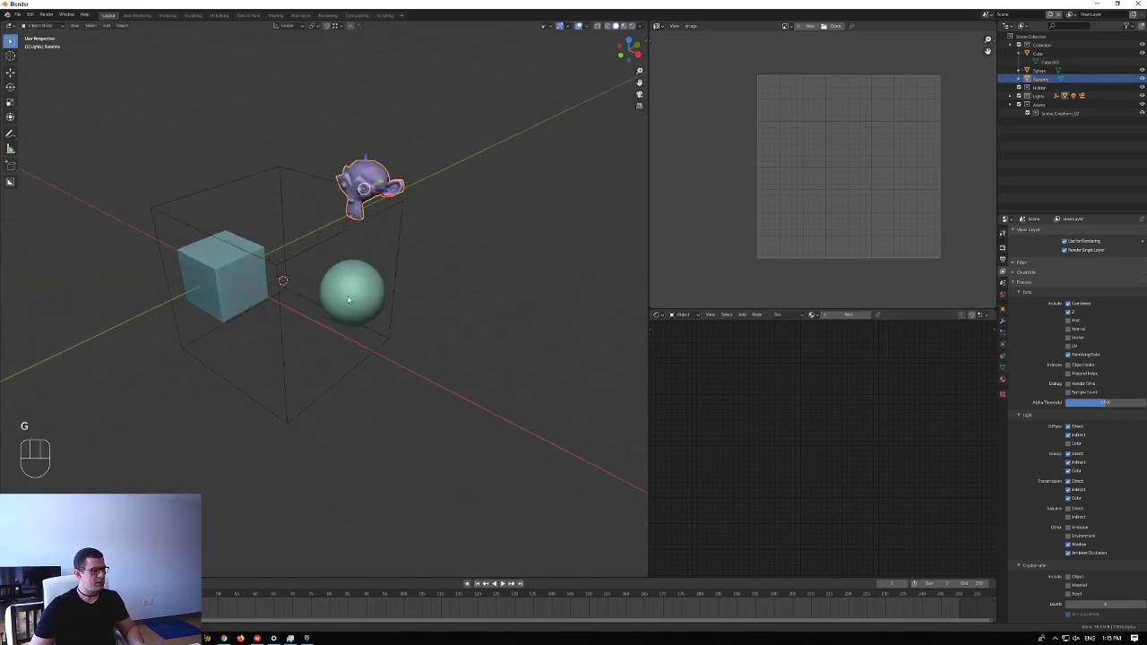
- Move the sphere and the cube individually away from the empty's centre
left_click(349, 294)
key("g")
left_click(358, 335)
left_click(211, 271)
key("g")
left_click(71, 219)
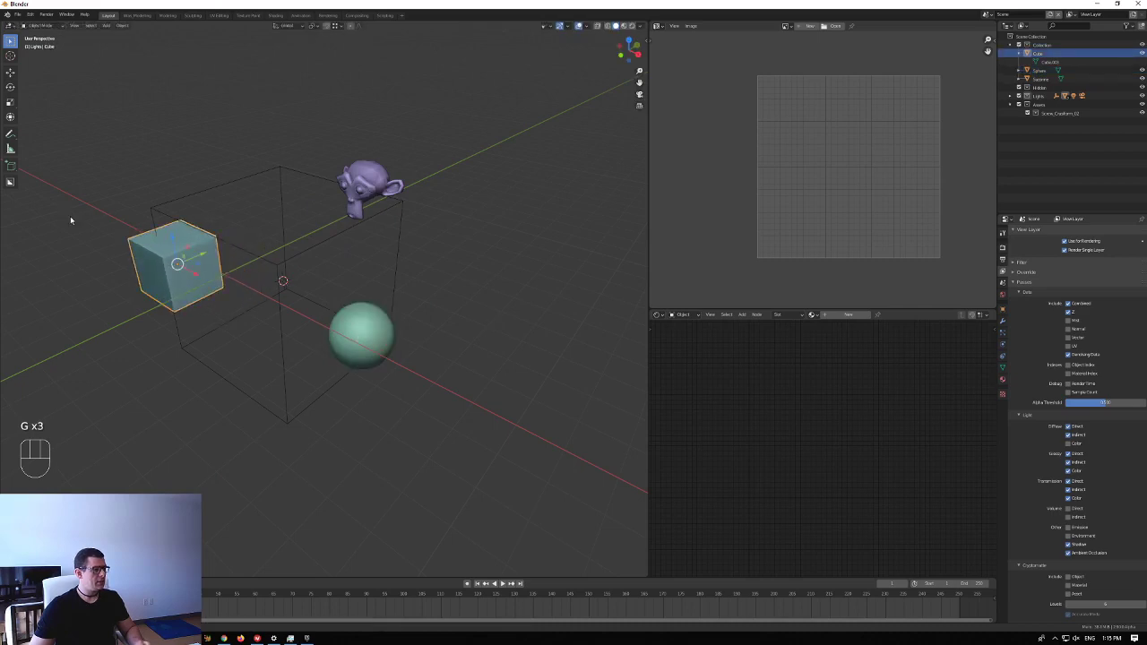
- Select the empty and scale it slightly together with its parented objects
left_click(283, 281)
key("s")
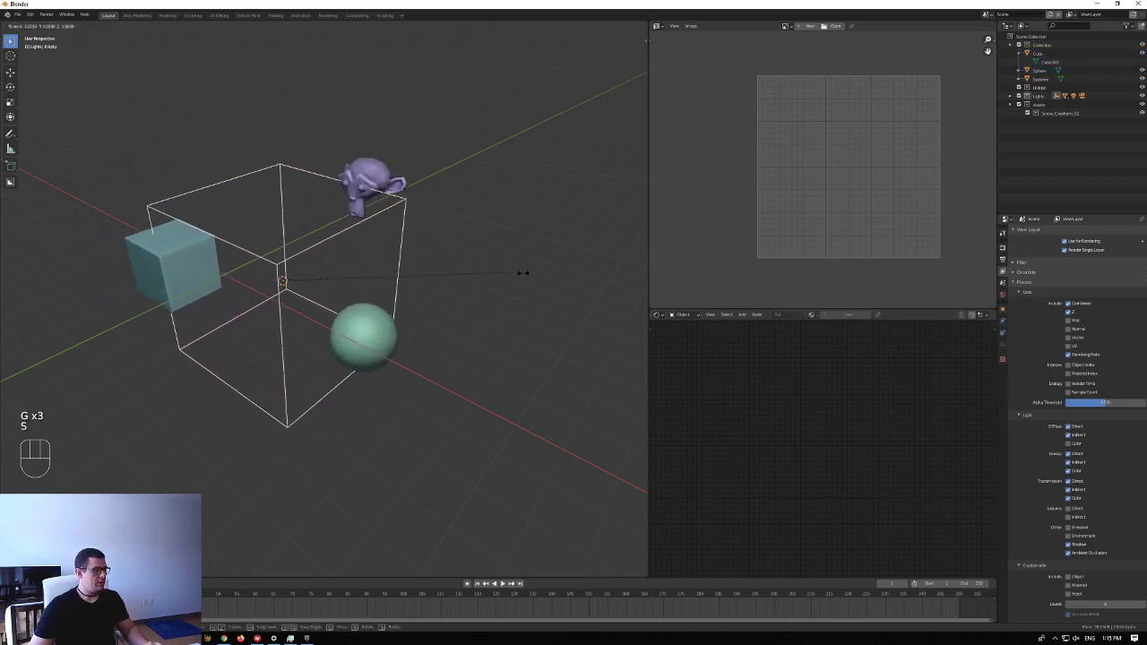
left_click(434, 281)
middle_click_drag(435, 280, 376, 248)
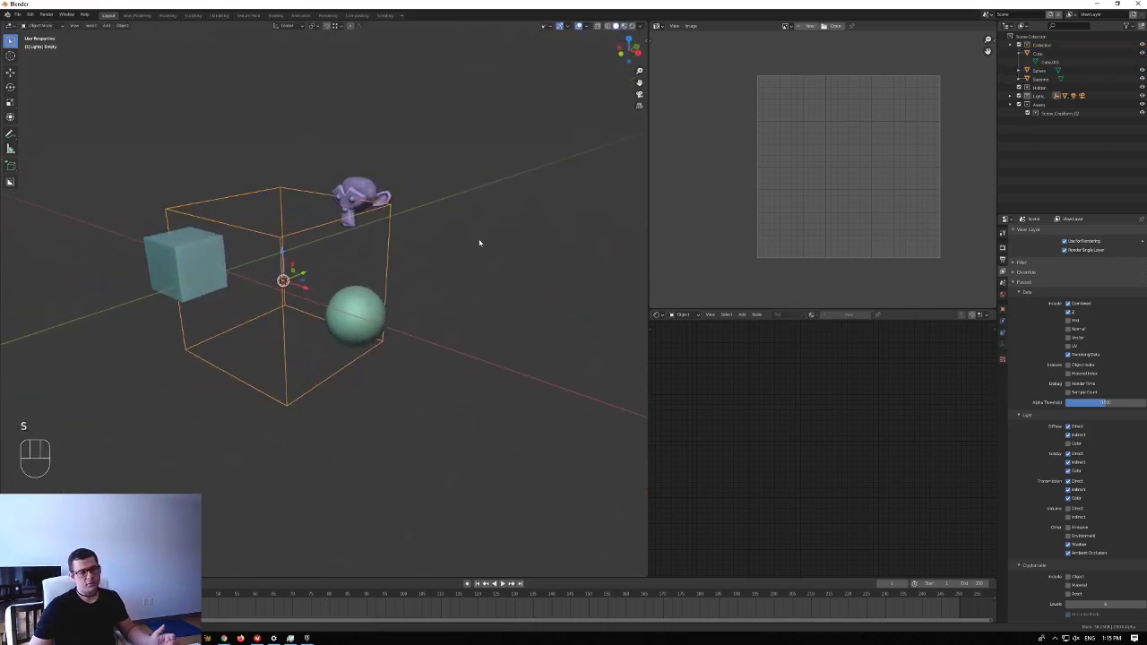
scroll(397, 248, "down", 4)
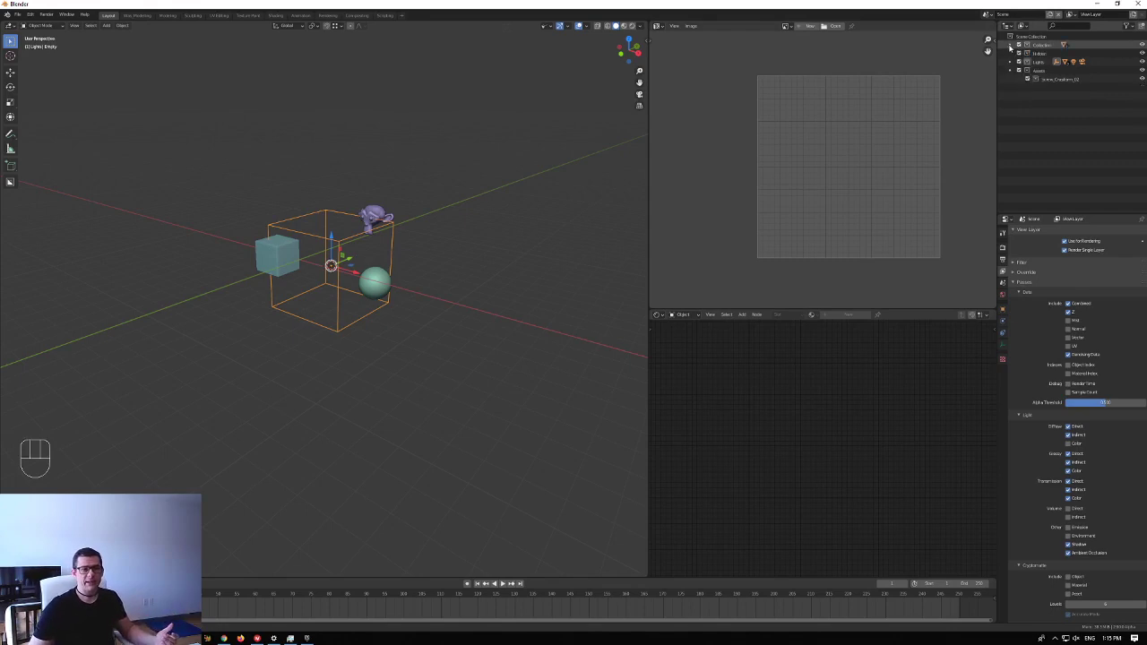
- Move the sphere, cube and monkey into a new collection named group_objects
left_click(377, 283)
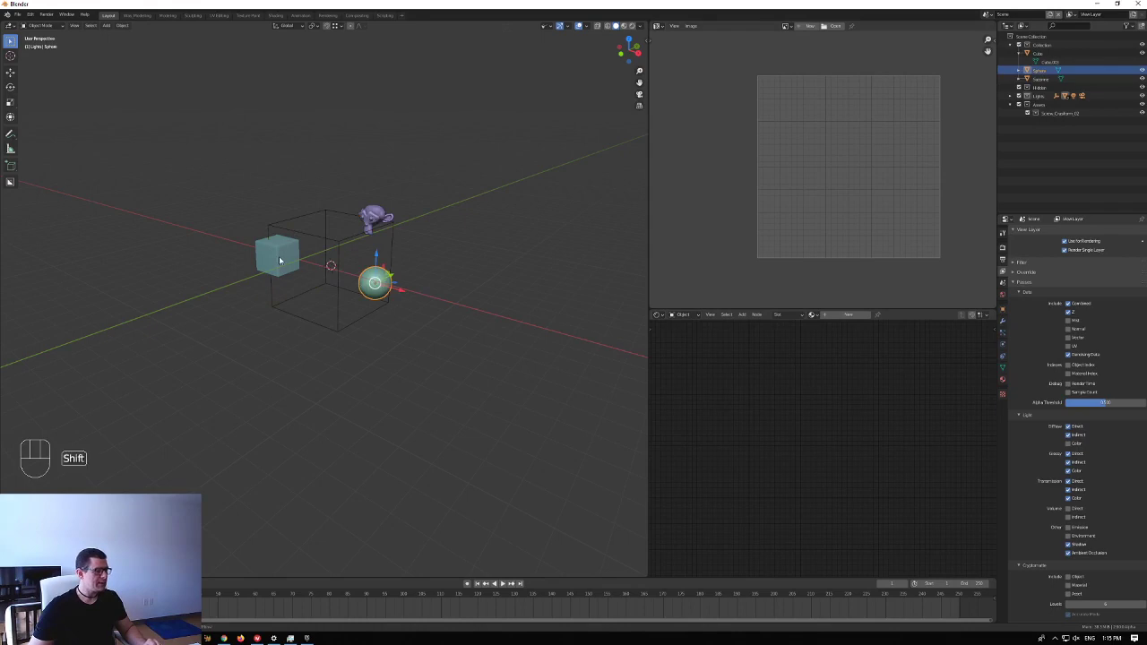
left_click(279, 257, "shift")
left_click(375, 215, "shift")
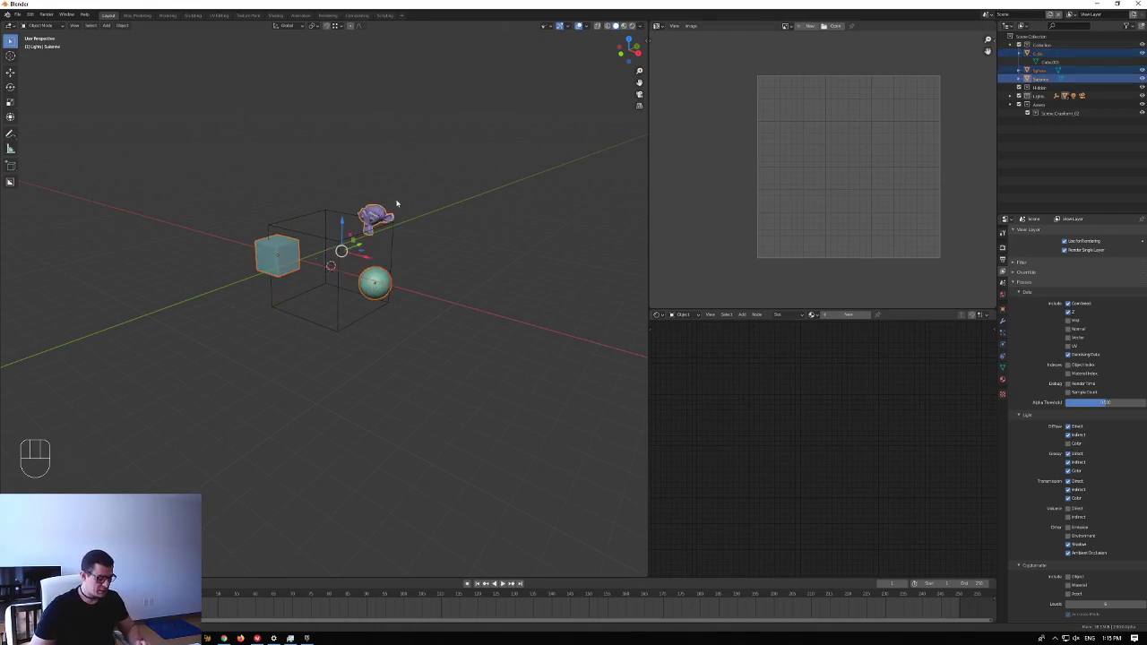
key("m")
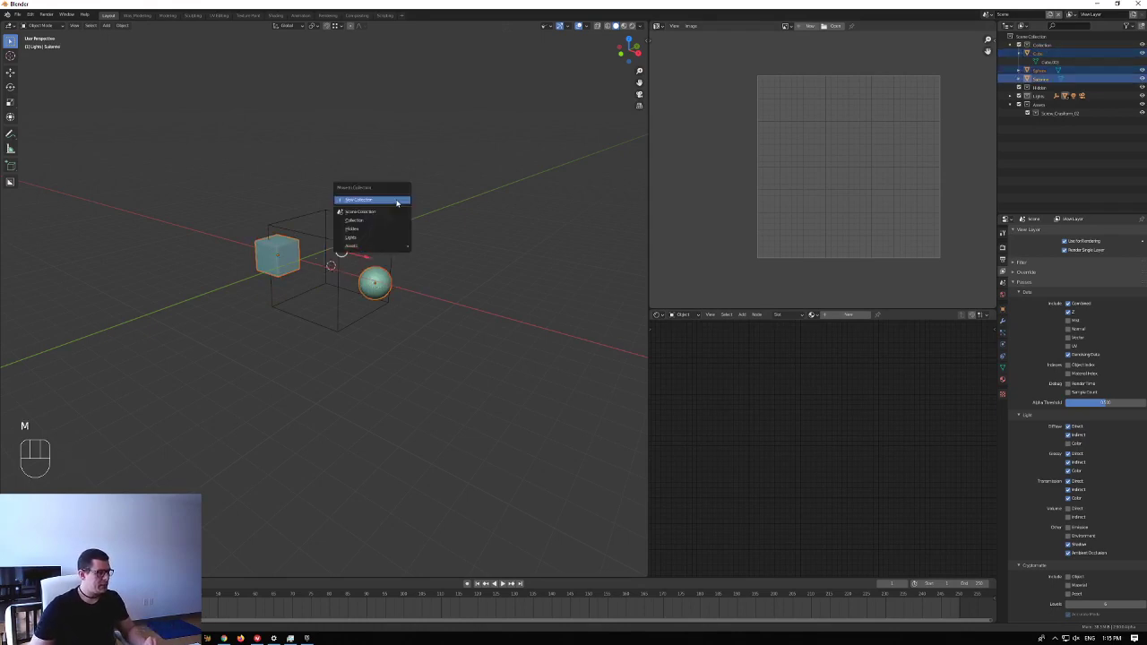
left_click(377, 204)
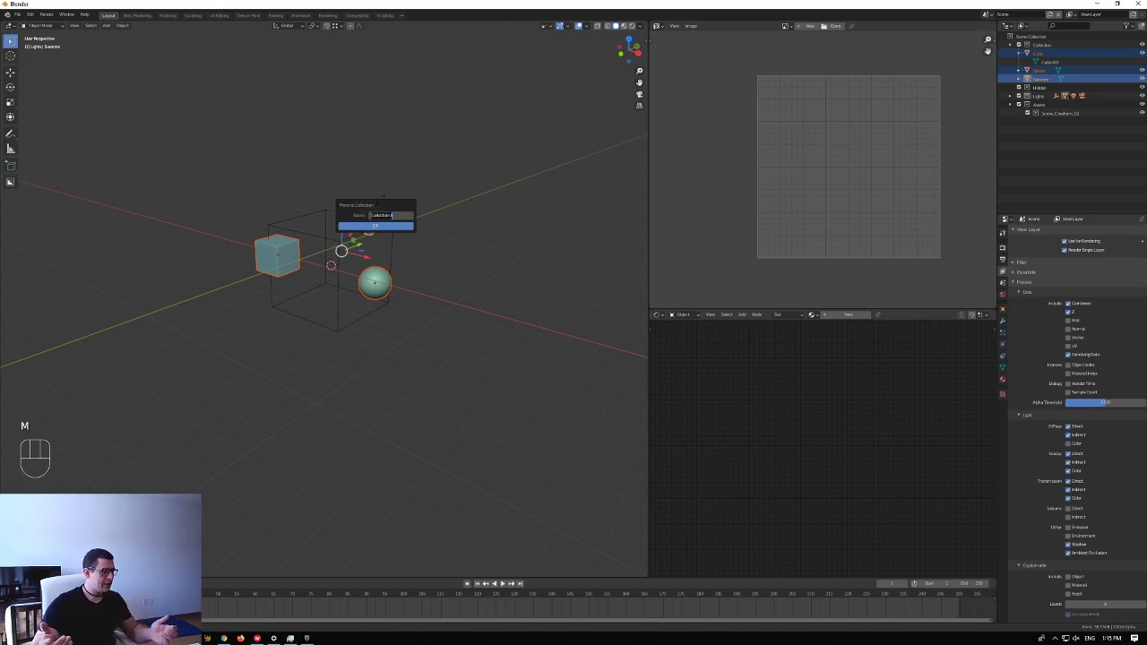
type("o")
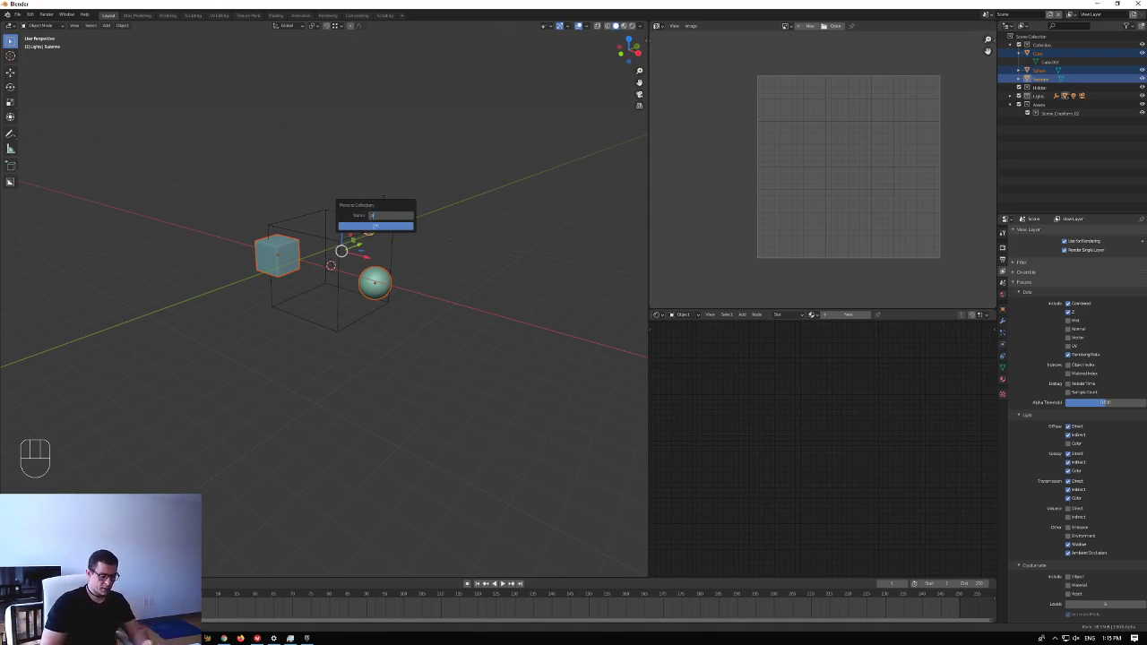
type("roup_cmd")
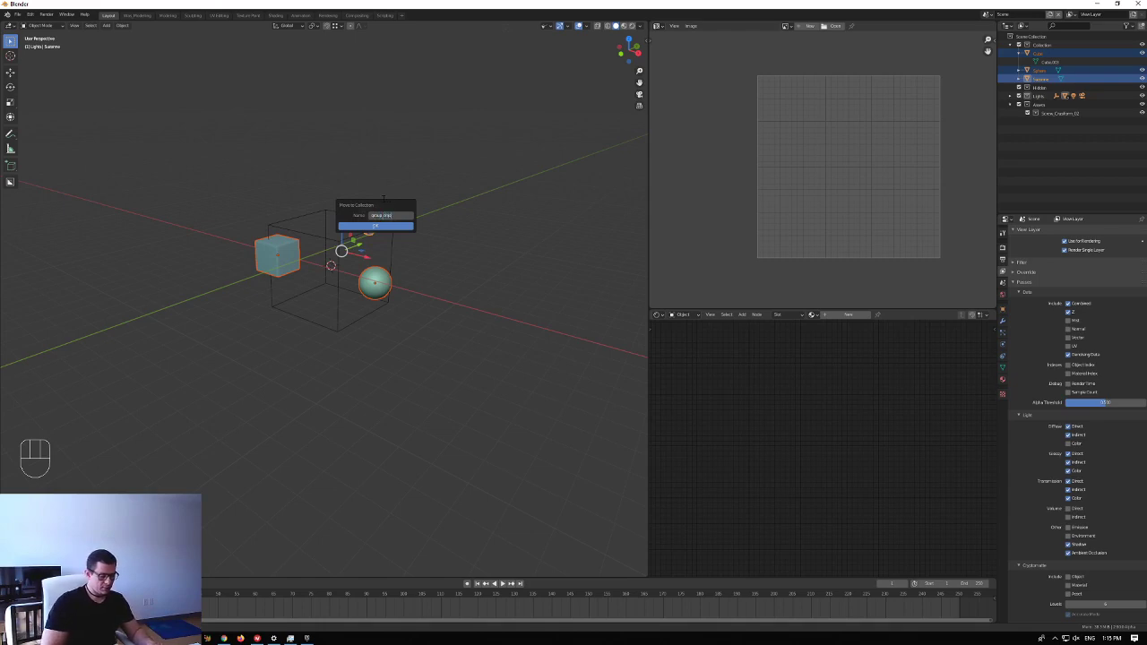
key("Return")
key("Return")
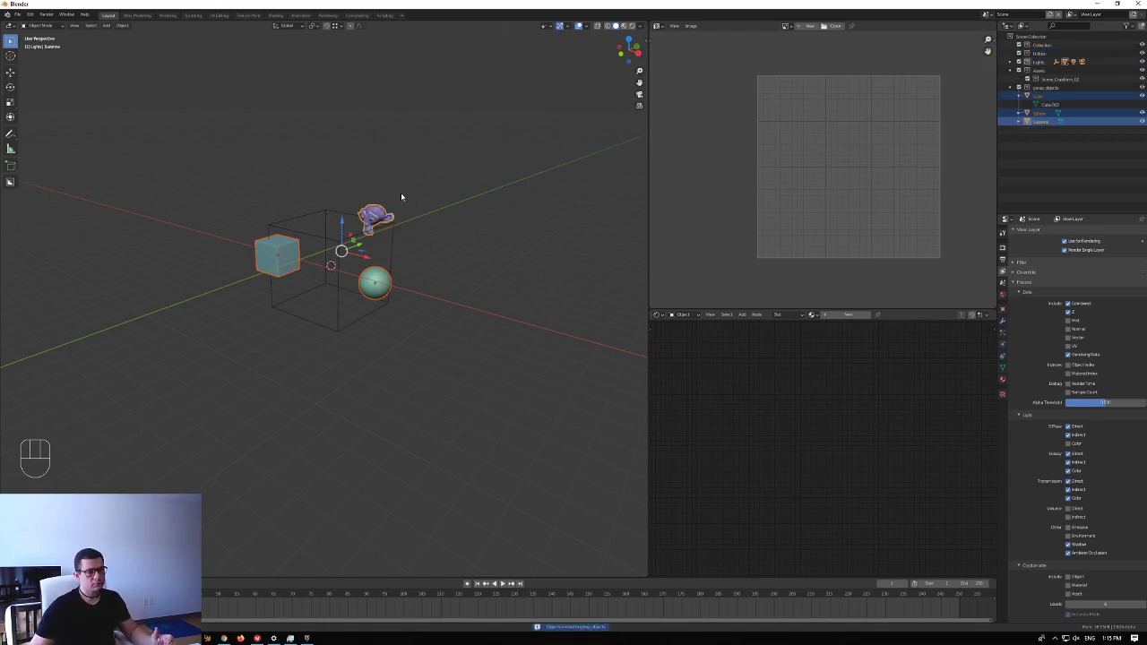
- Collapse the group_objects collection in the scene hierarchy and select all the objects it contains
left_click(1010, 87)
left_click(1027, 130)
left_click(1045, 88)
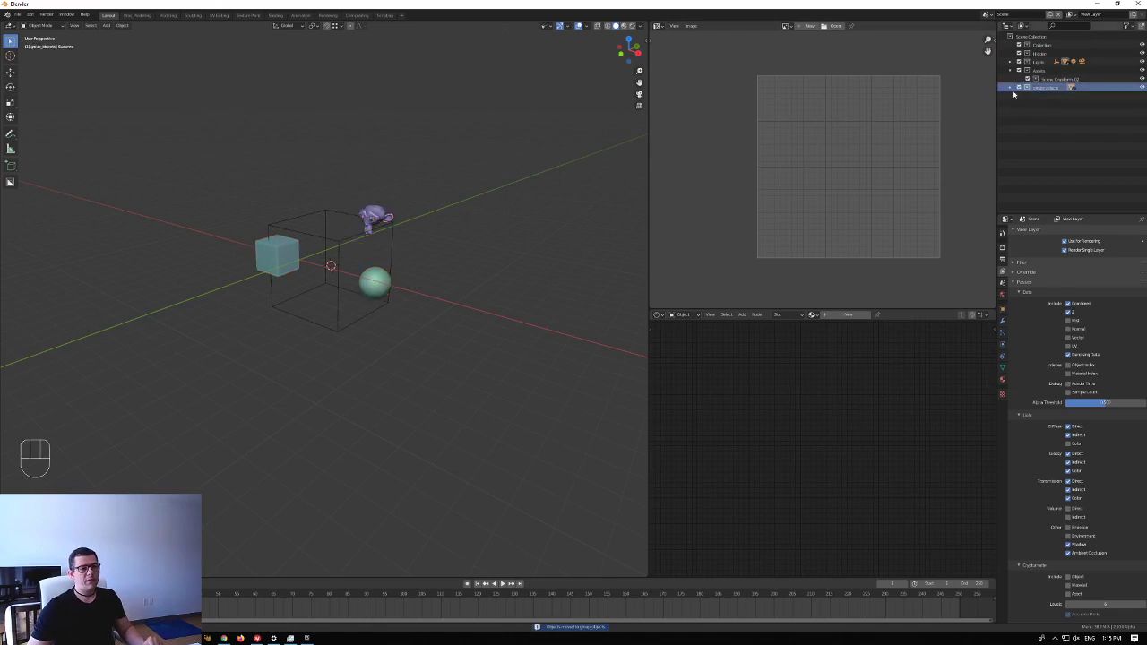
right_click(1014, 89)
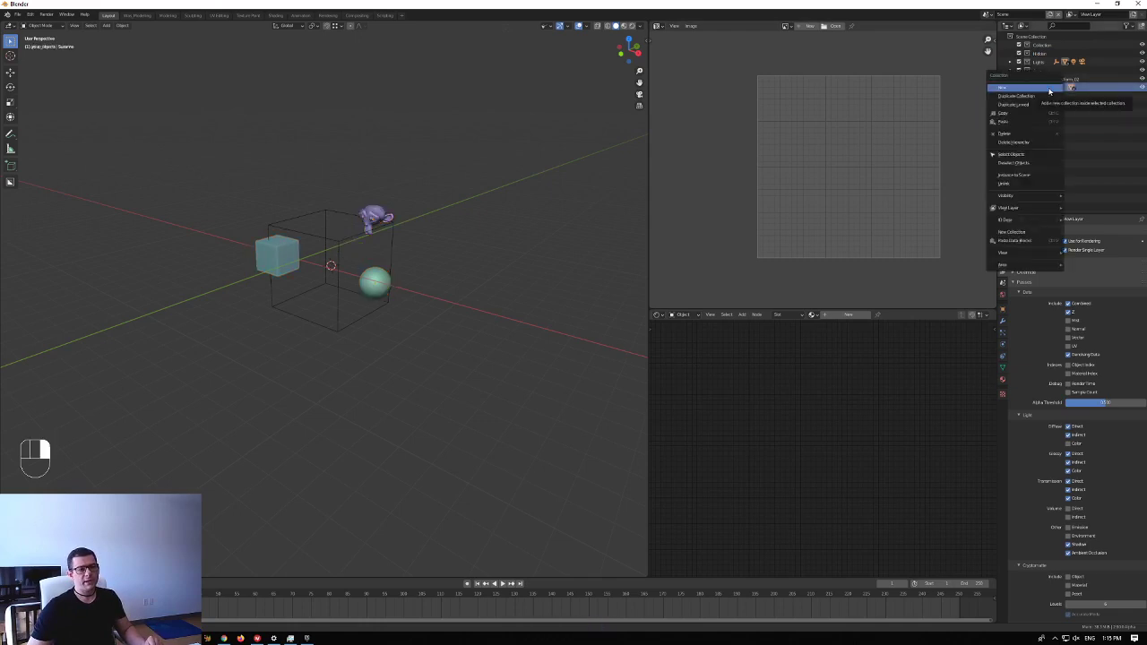
left_click(1039, 154)
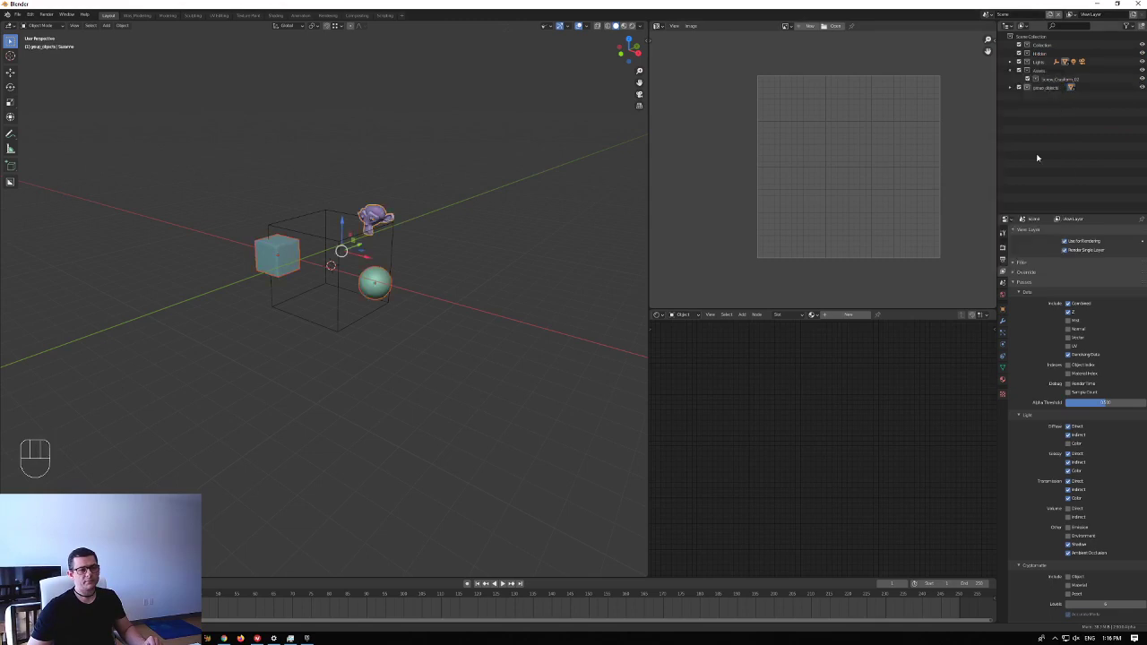
key("g")
right_click(465, 191)
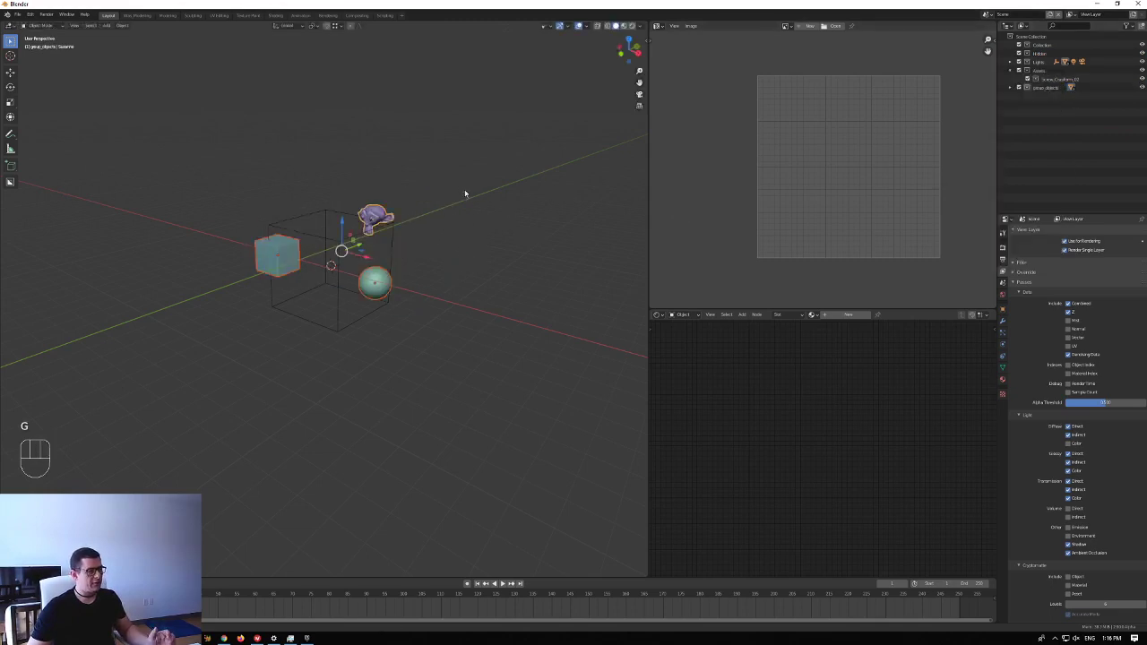
mouse_move(464, 189)
middle_mouse_down()
mouse_move(429, 222)
mouse_move(468, 193)
middle_mouse_up()
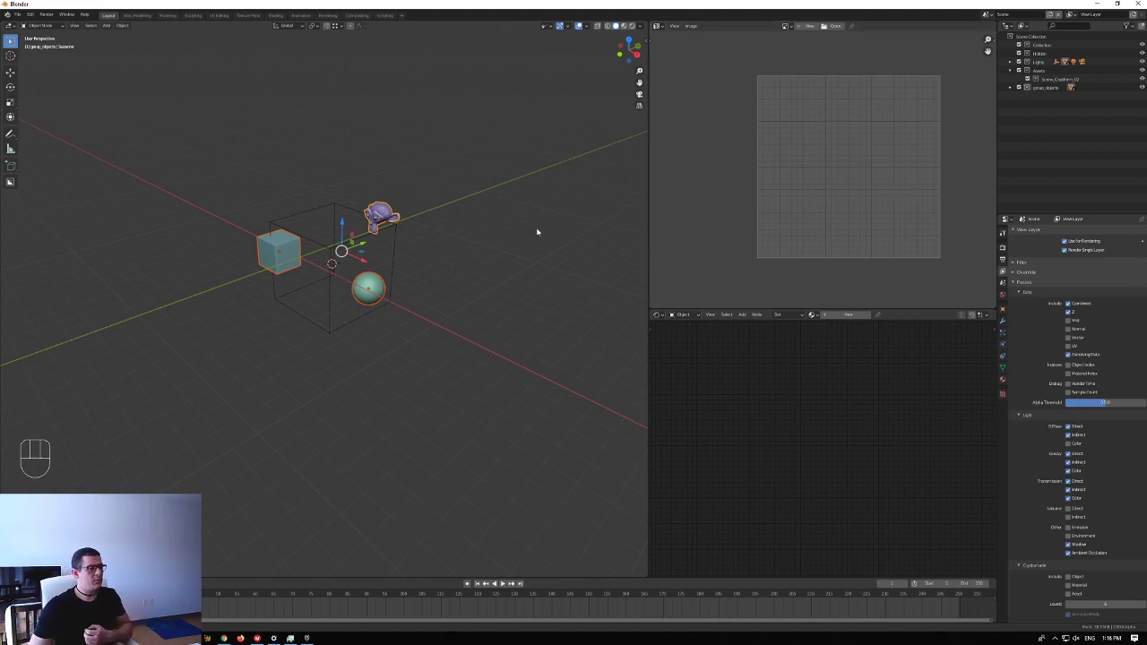
- Undo the move to the collection, the empty's scaling and the individual moves of the cube, sphere and monkey
middle_click_drag(349, 334, 459, 367)
key("ctrl+z")
key("ctrl+z")
key("ctrl+z")
key("ctrl+z")
key("ctrl+z")
key("ctrl+z")
key("ctrl+z")
key("ctrl+z")
key("ctrl+z")
key("ctrl+z")
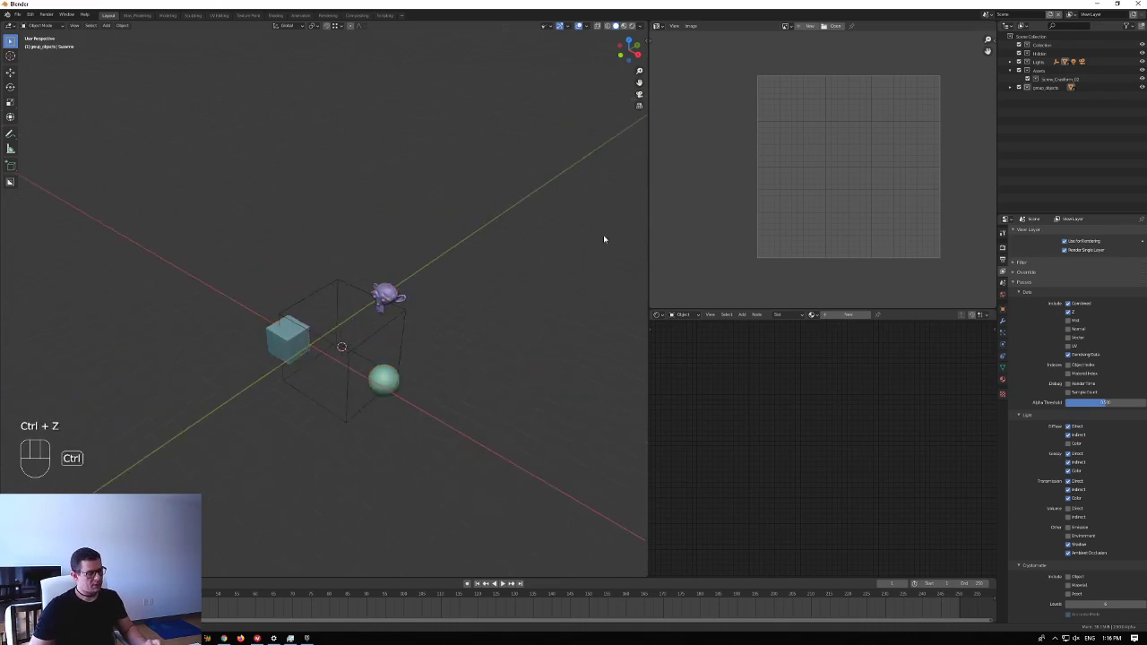
key("ctrl+z")
key("ctrl+z")
key("ctrl+z")
key("ctrl+z")
key("ctrl+z")
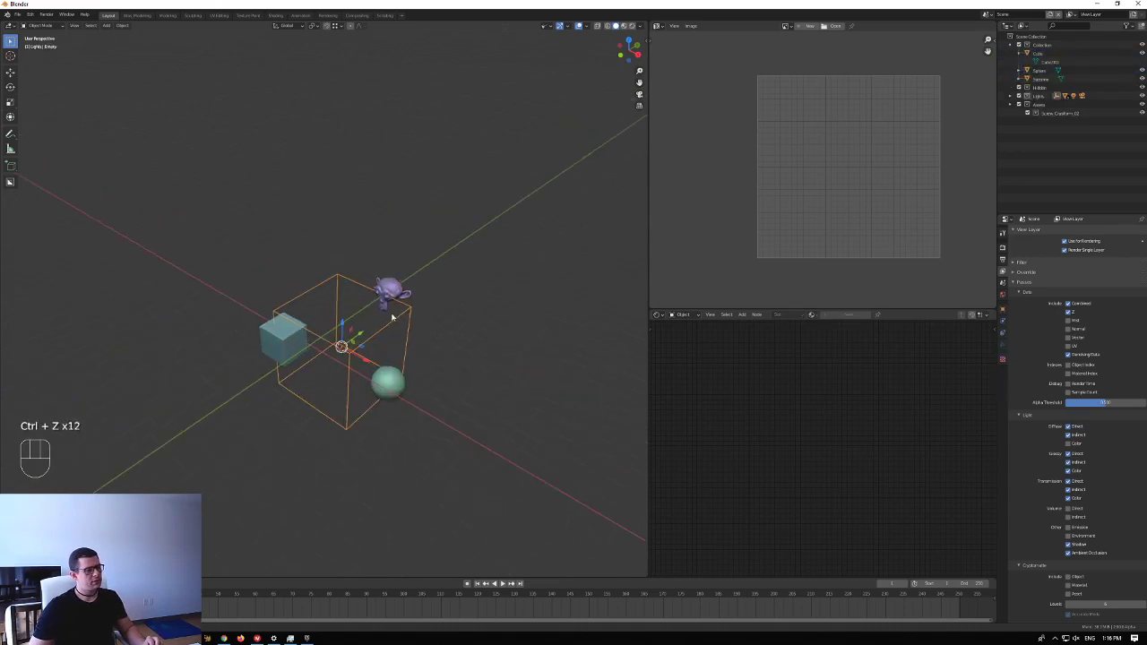
key("ctrl+z")
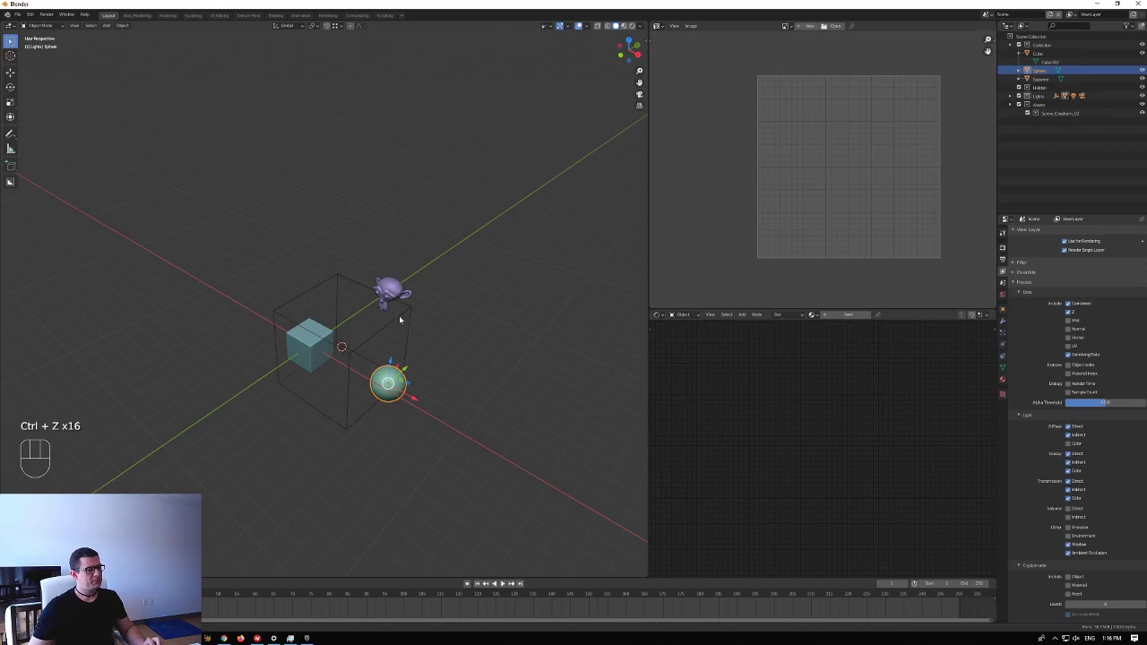
key("ctrl+z")
key("ctrl+z")
key("ctrl+z")
key("ctrl+z")
key("ctrl+z")
key("ctrl+z")
- Delete the cube-shaped empty surrounding the three objects
left_click(400, 319)
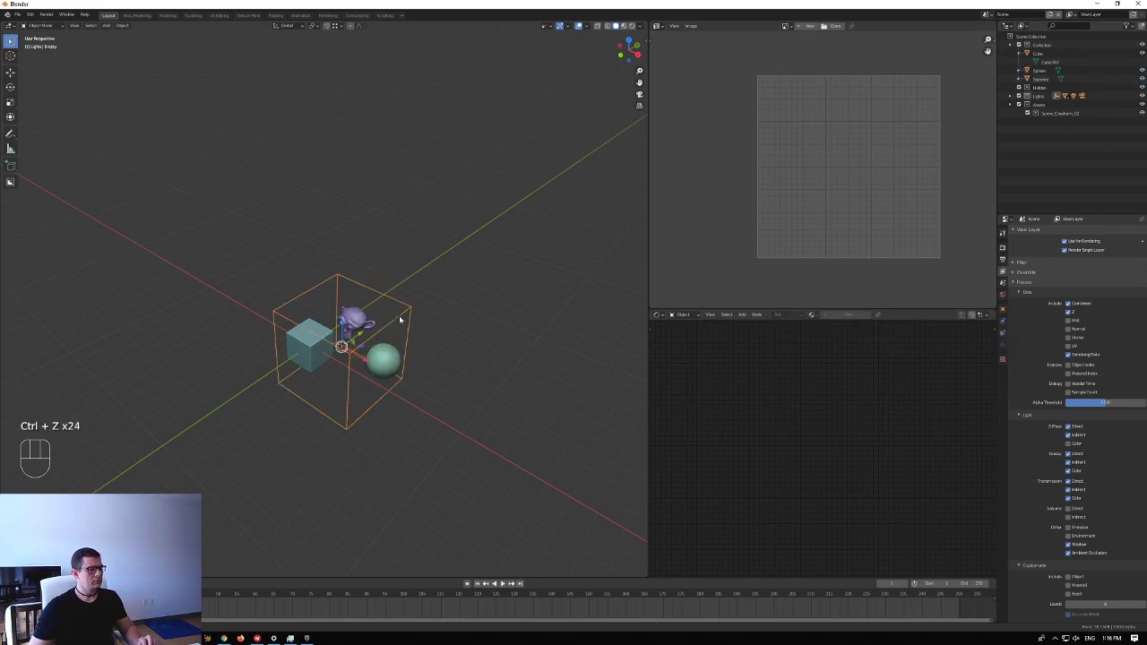
key("Delete")
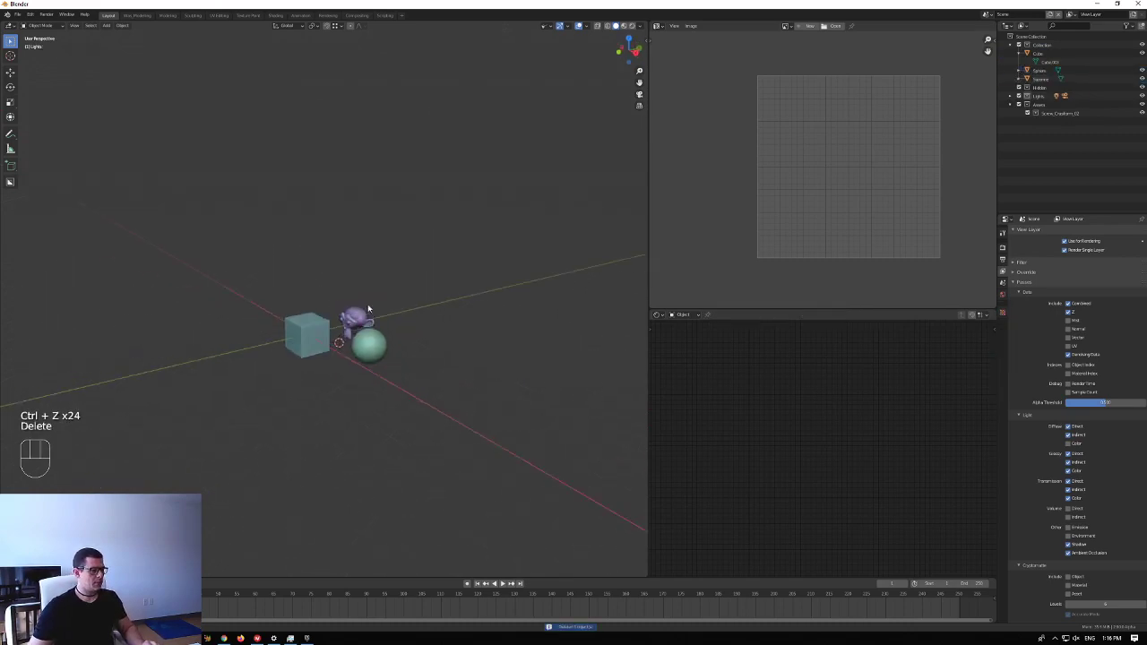
scroll(376, 314, "up", 3)
middle_click_drag(376, 309, 341, 310)
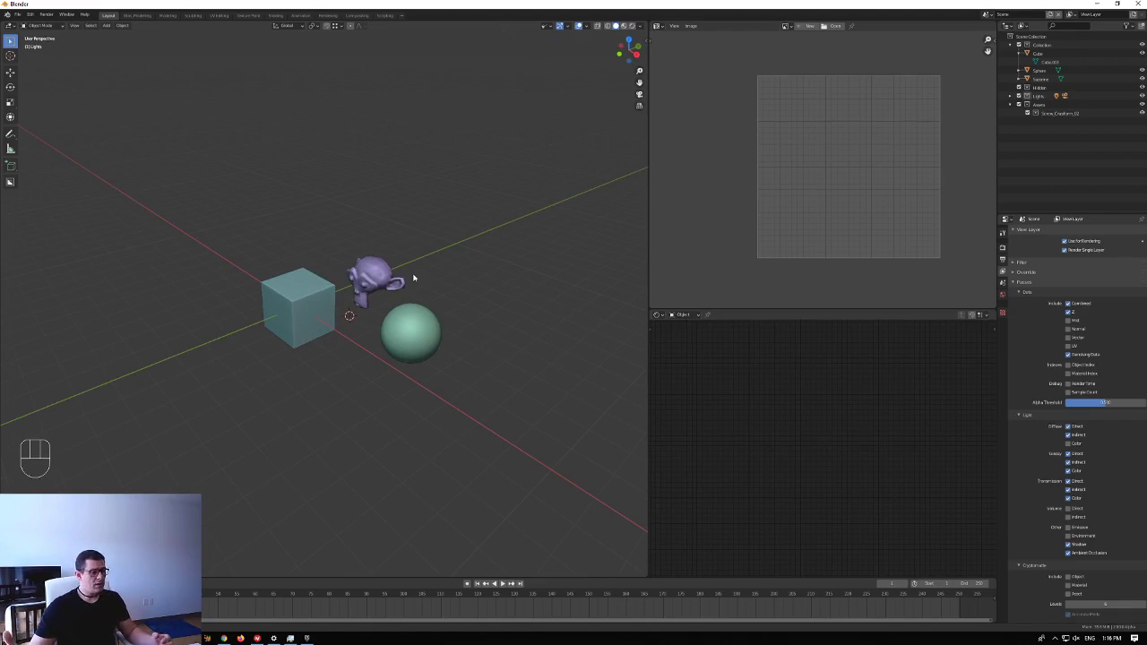
- Select the sphere, monkey and cube together, with the cube as the active object
left_click(423, 340)
left_click(367, 290, "shift")
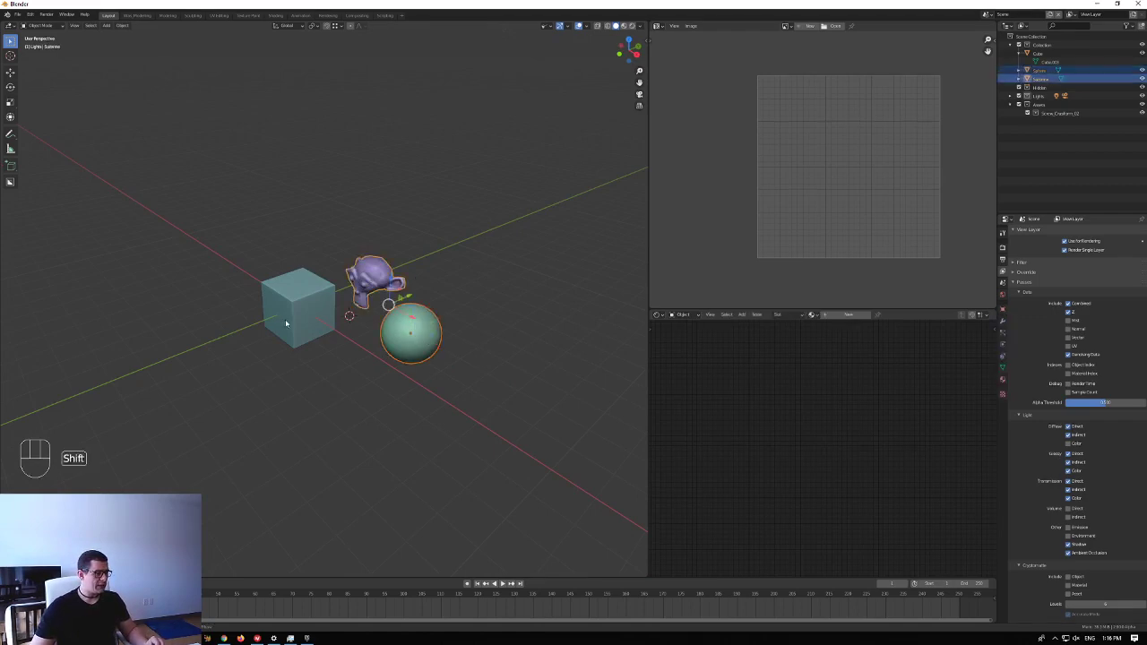
left_click(311, 305, "shift")
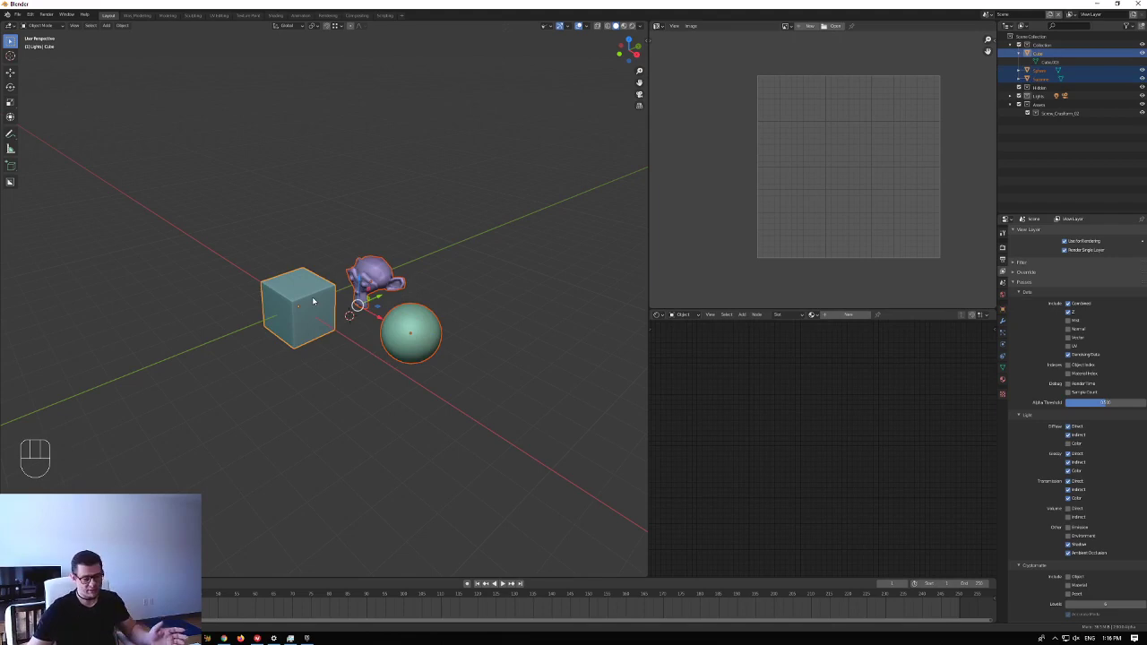
middle_click_drag(361, 298, 321, 285, "shift")
scroll(321, 285, "up", 4)
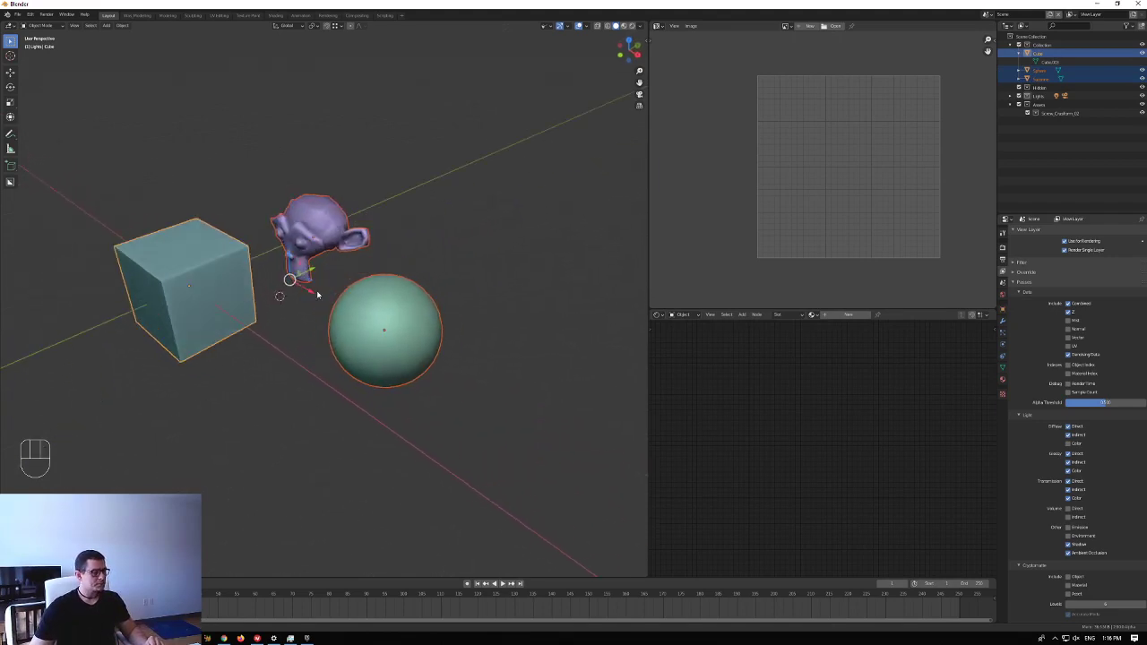
scroll(302, 261, "down", 2)
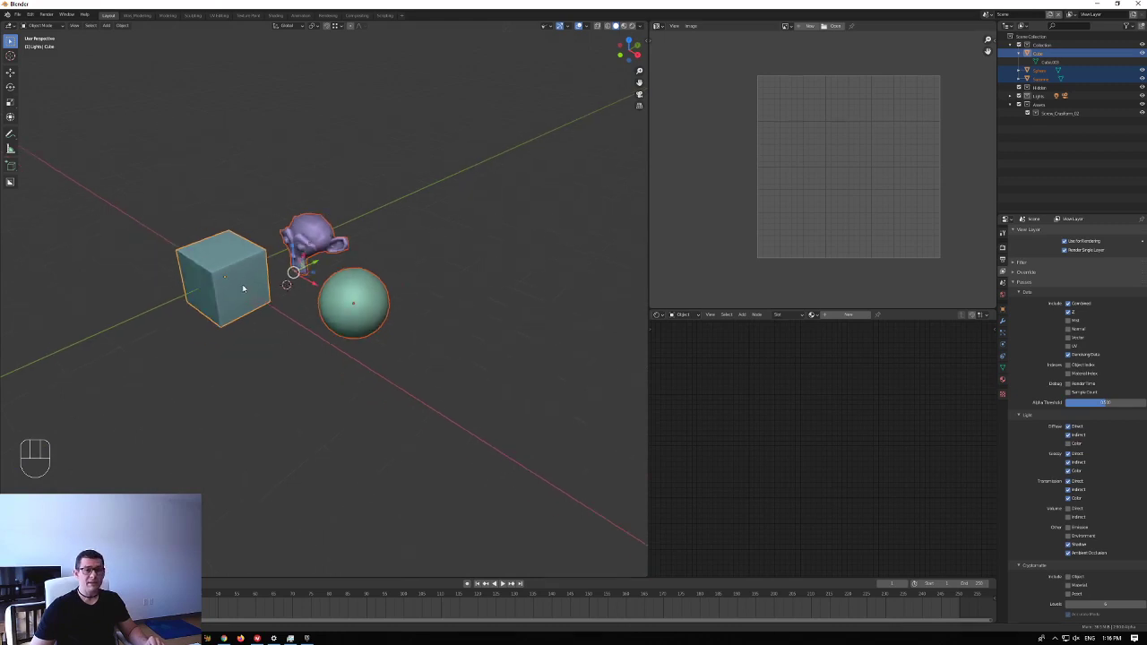
- Cycle the active object among the monkey, sphere and cube within the selection, finishing on the sphere
left_click(311, 231, "shift")
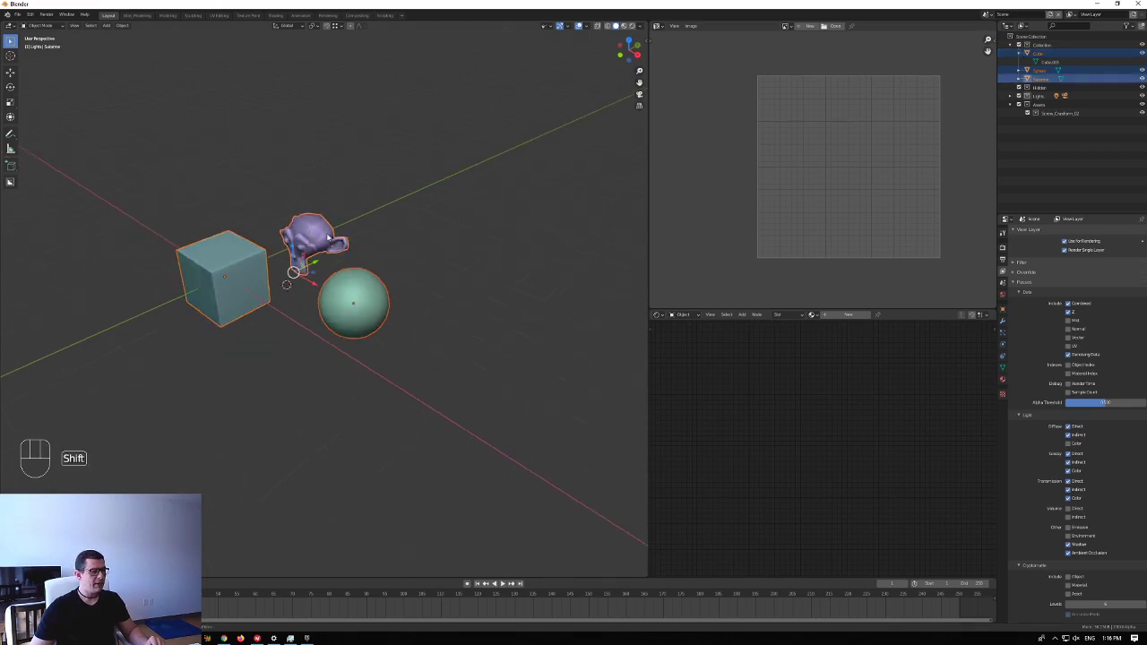
left_click(372, 304, "shift")
left_click(224, 291, "shift")
left_click(323, 237, "shift")
left_click(372, 299, "shift")
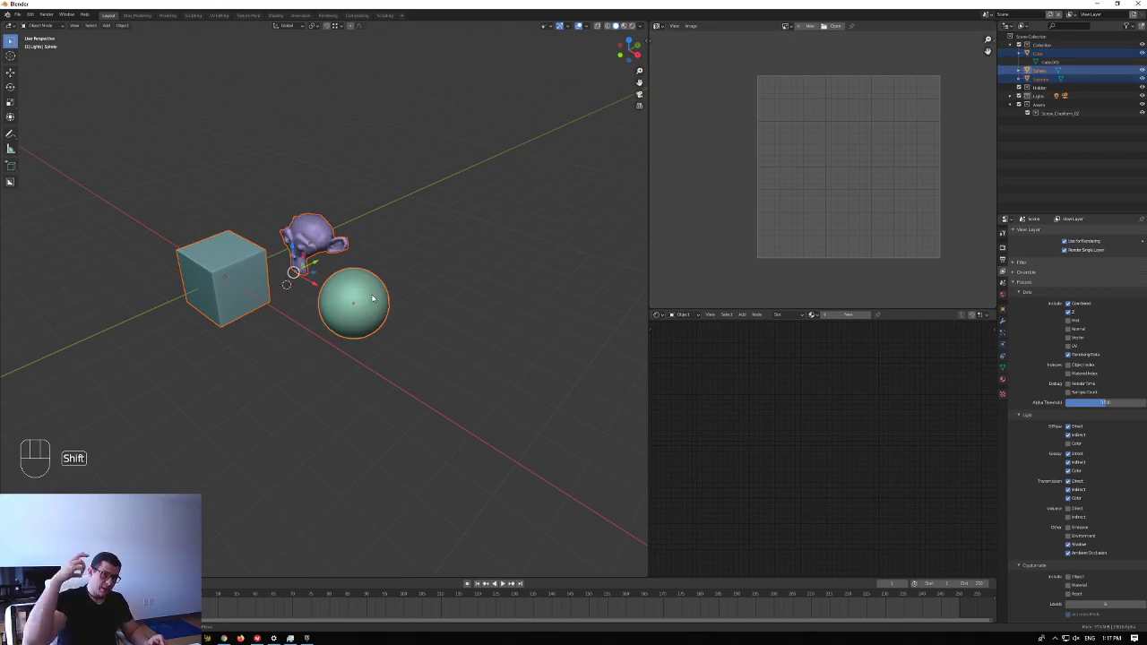
left_click(247, 309, "shift")
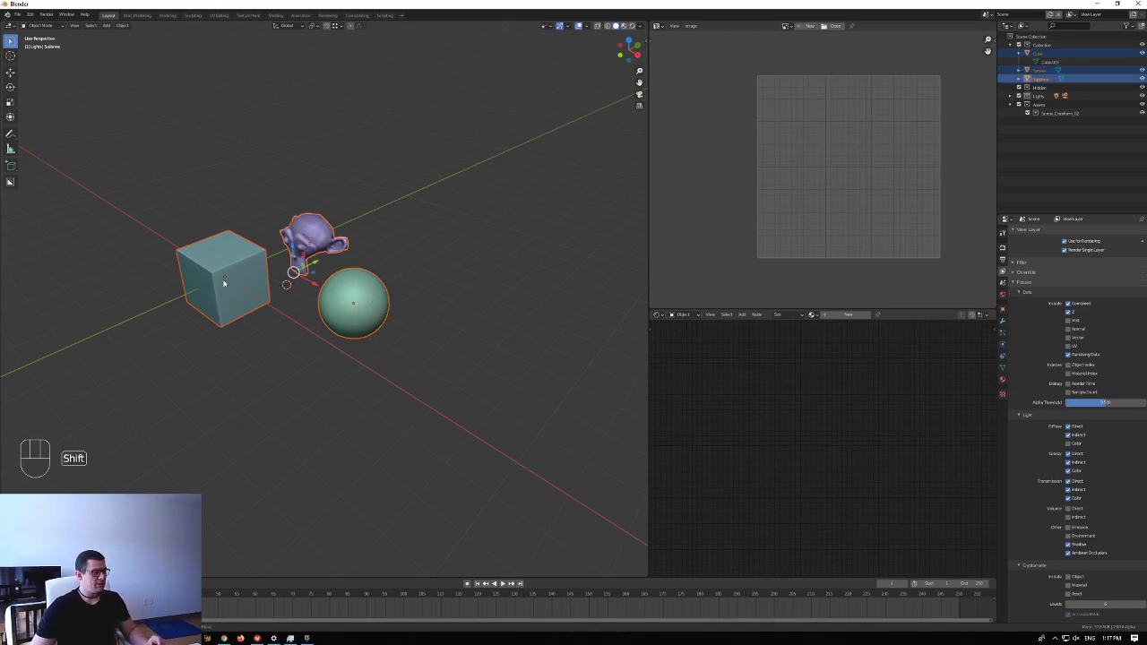
left_click(358, 289, "shift")
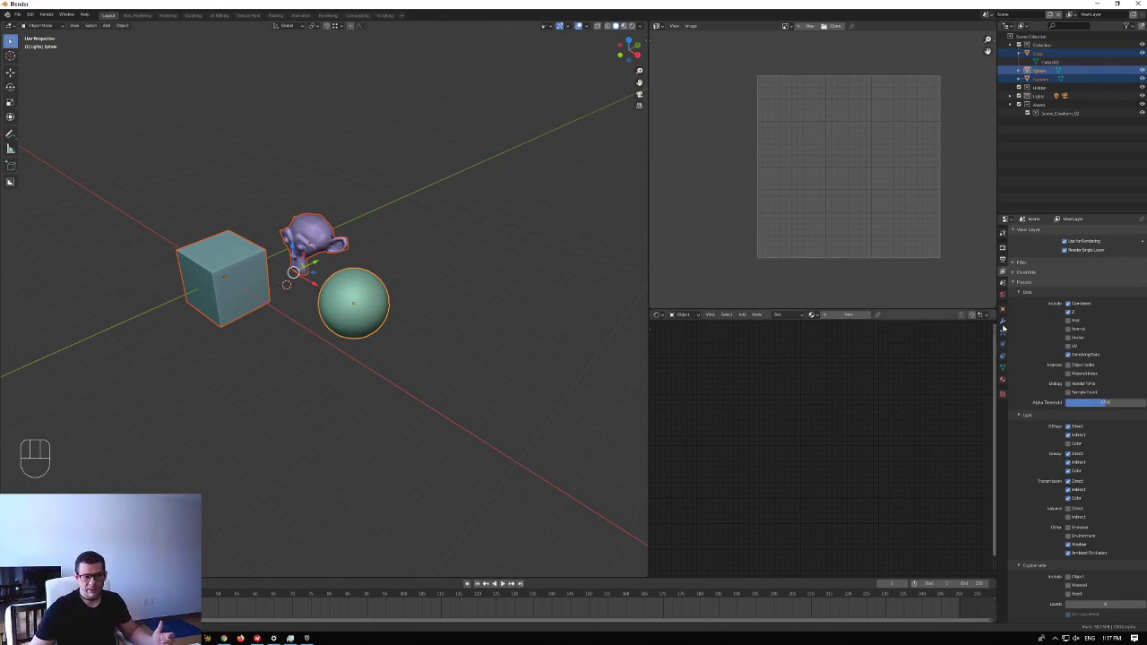
- Add a new material to the active sphere and set its viewport display colour to a pinkish purple
left_click(1002, 380)
left_click(1043, 258)
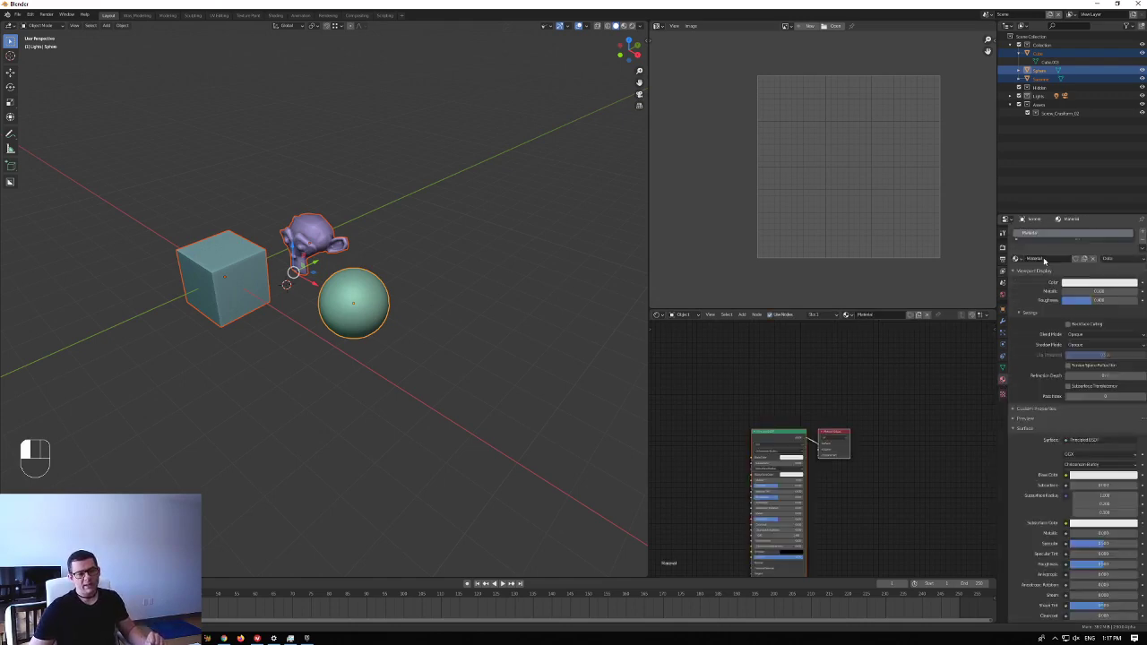
left_click(1086, 283)
left_click(1114, 190)
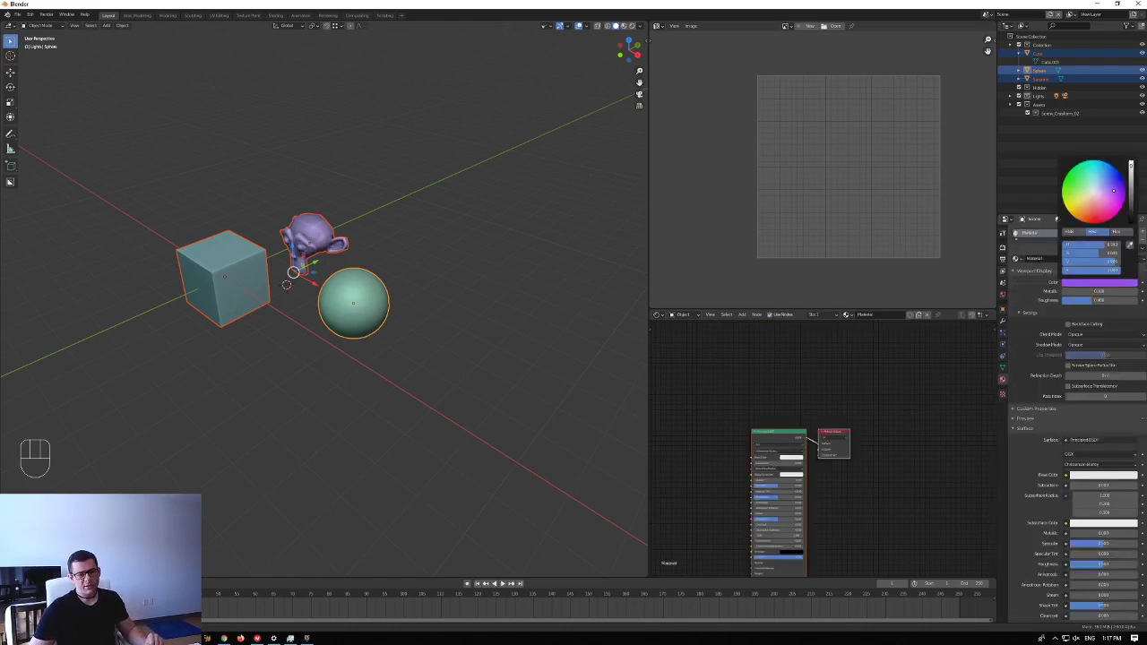
- Switch the 3D viewport to Material Preview shading
left_click(642, 27)
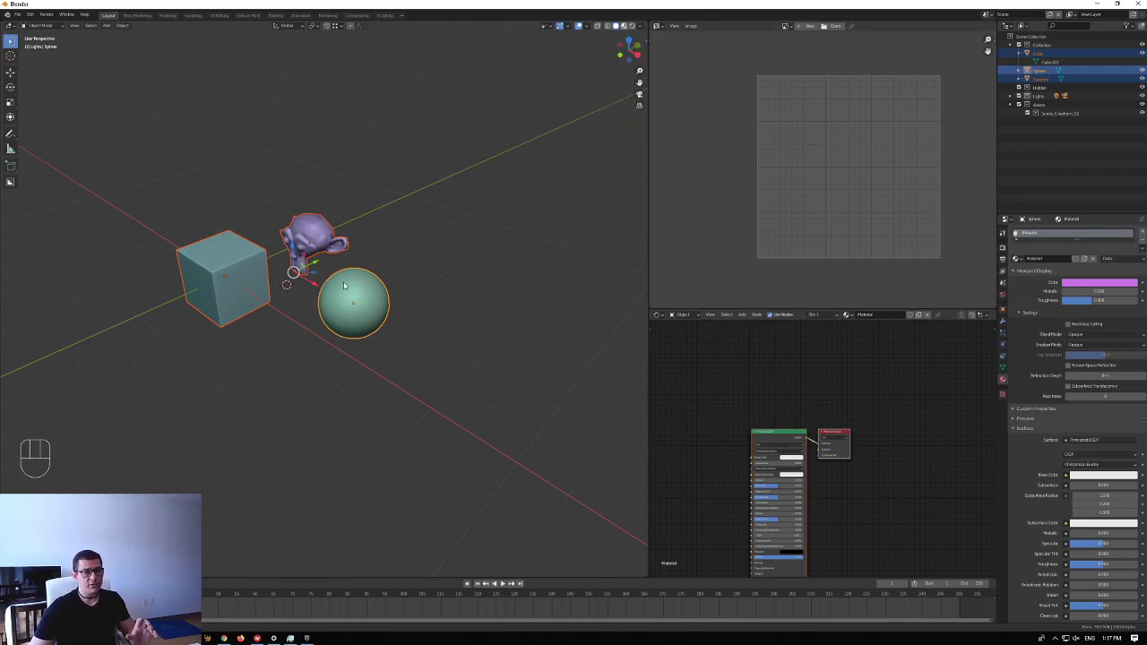
key("z")
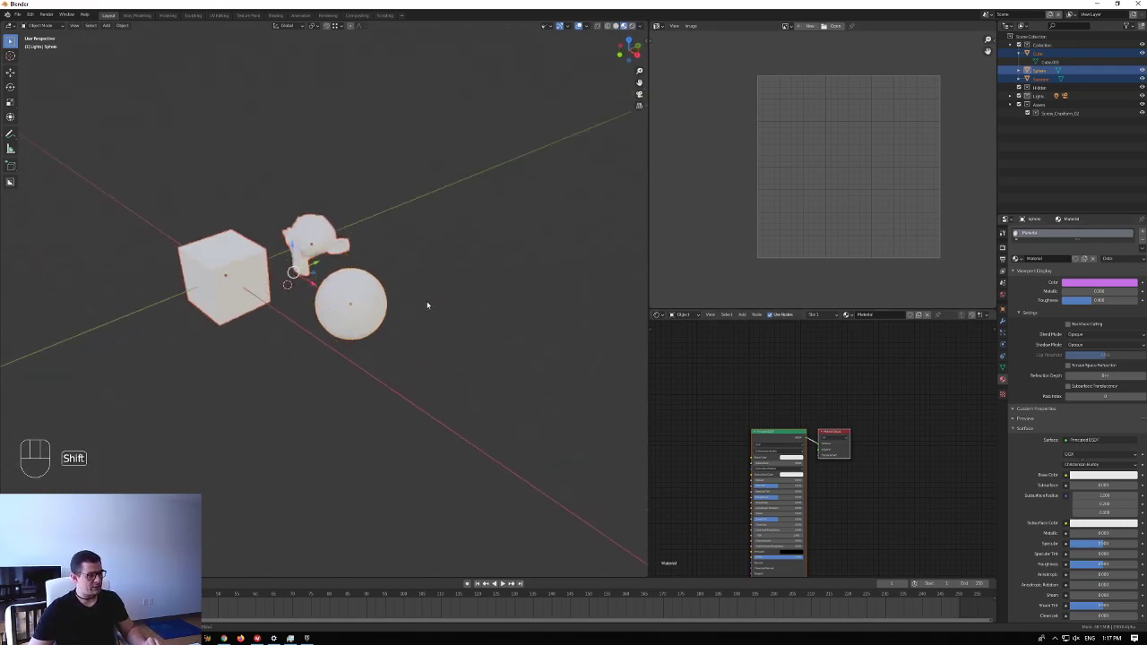
middle_click_drag(424, 307, 520, 269)
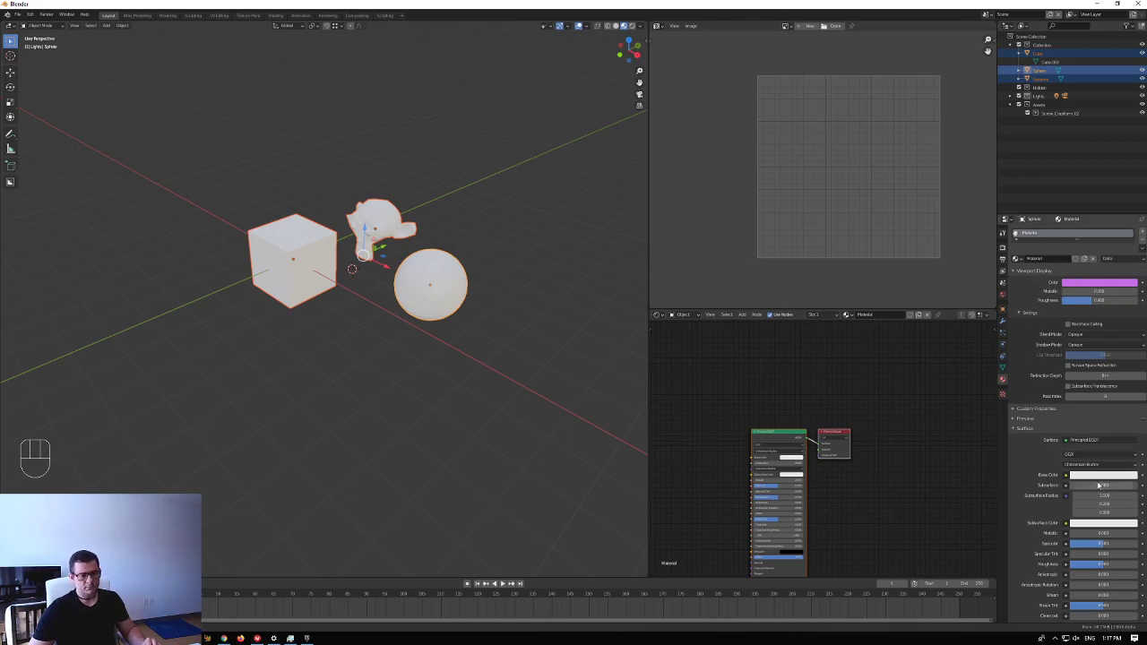
- Set the sphere material's metallic value to 1.000 and reduce its roughness to about 0.2
left_click_drag(1100, 533, 1136, 533)
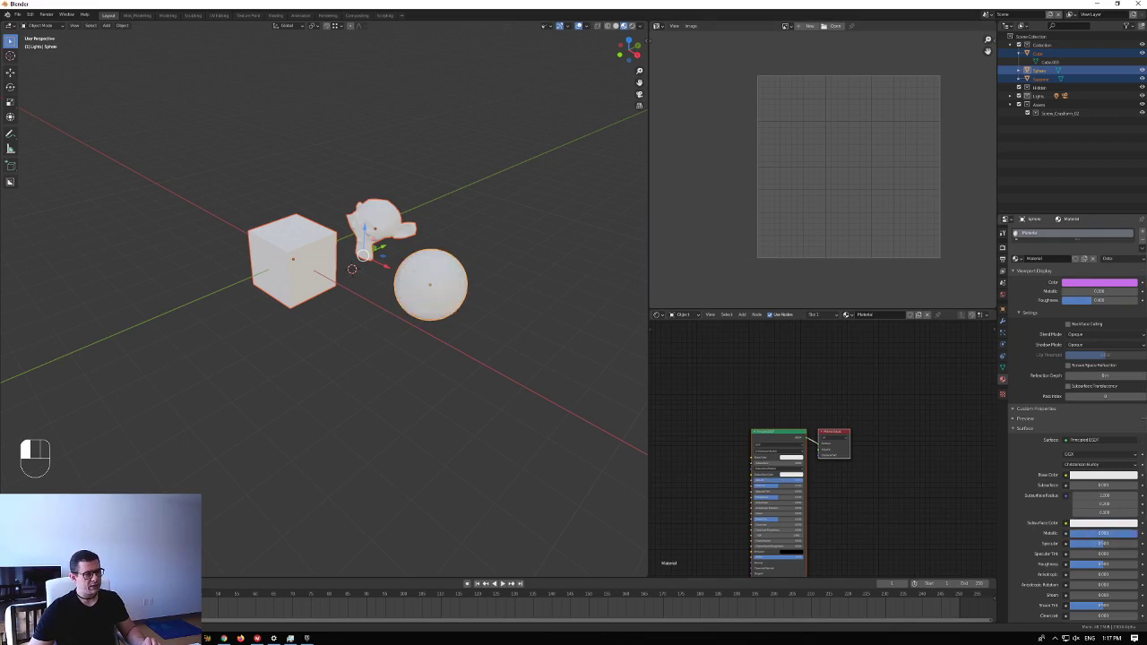
left_click(450, 289)
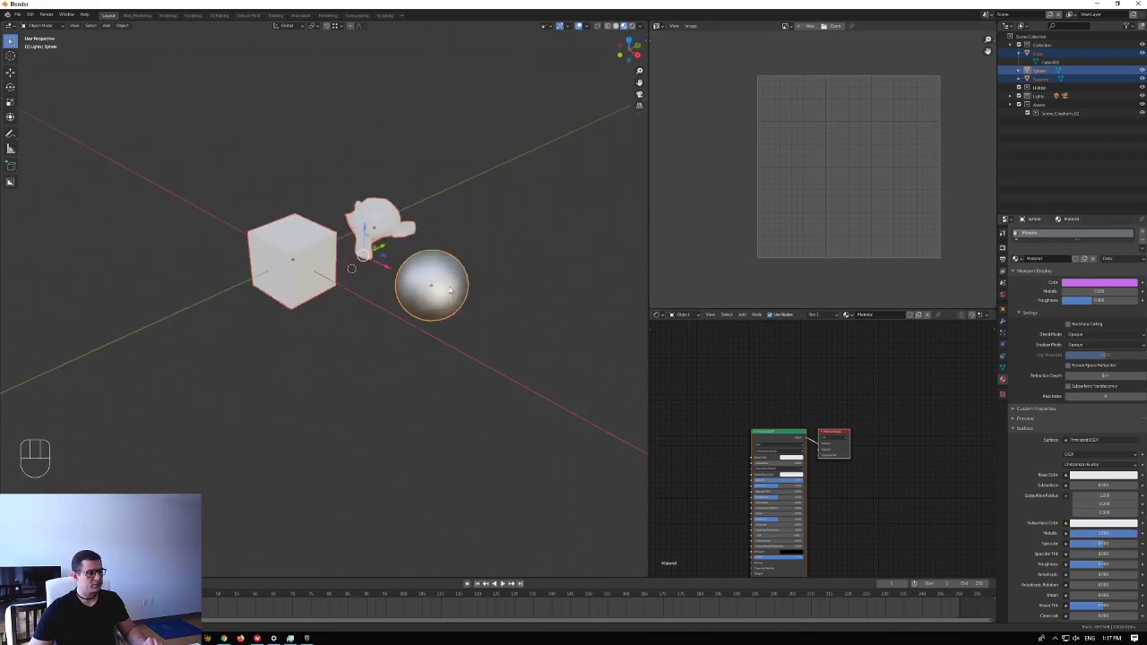
scroll(450, 289, "up", 4)
mouse_move(450, 289)
middle_mouse_down("shift")
mouse_move(512, 314)
mouse_move(465, 301)
middle_mouse_up("shift")
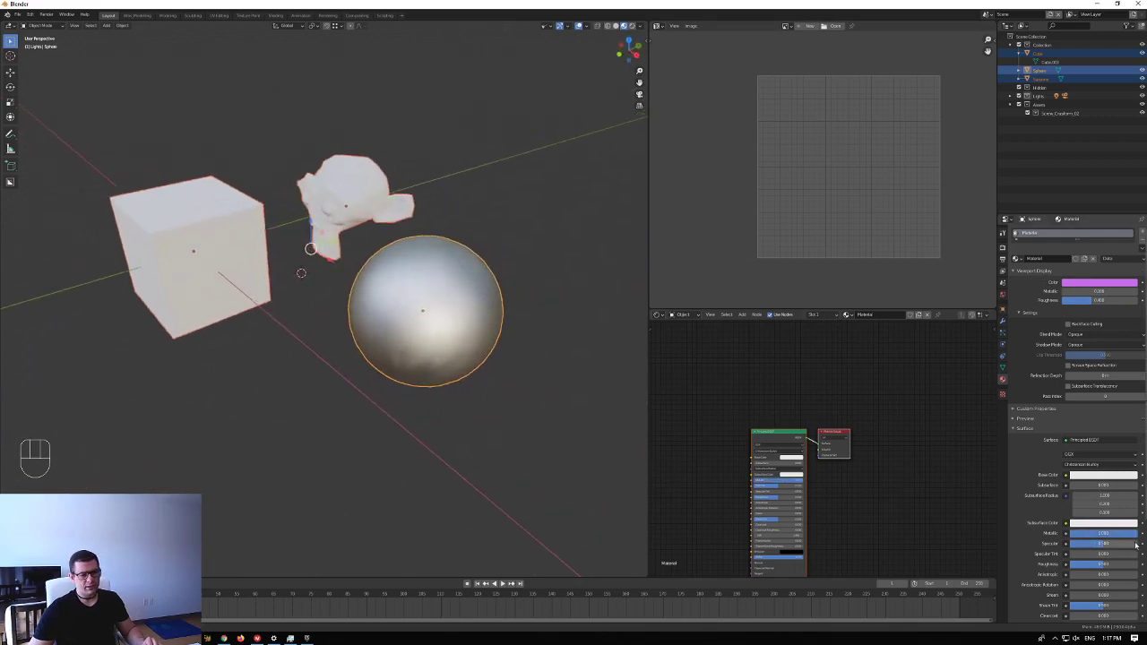
left_click_drag(1129, 564, 1100, 564)
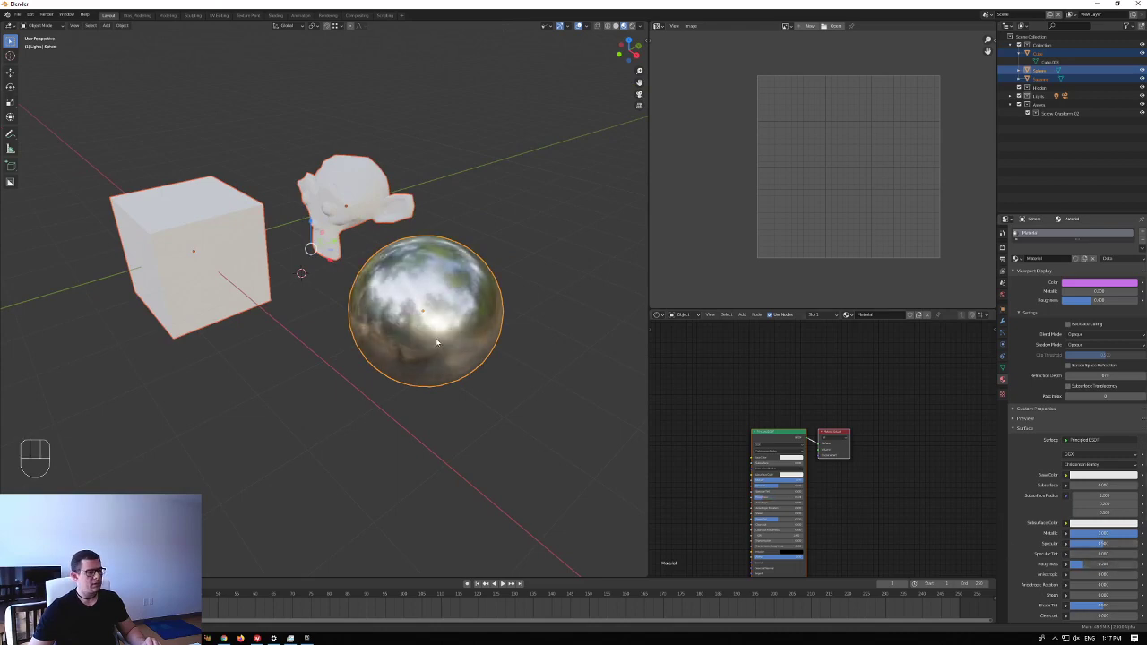
- Link the active sphere's material to the selected cube and monkey
middle_click_drag(436, 341, 411, 310)
scroll(445, 333, "down", 4)
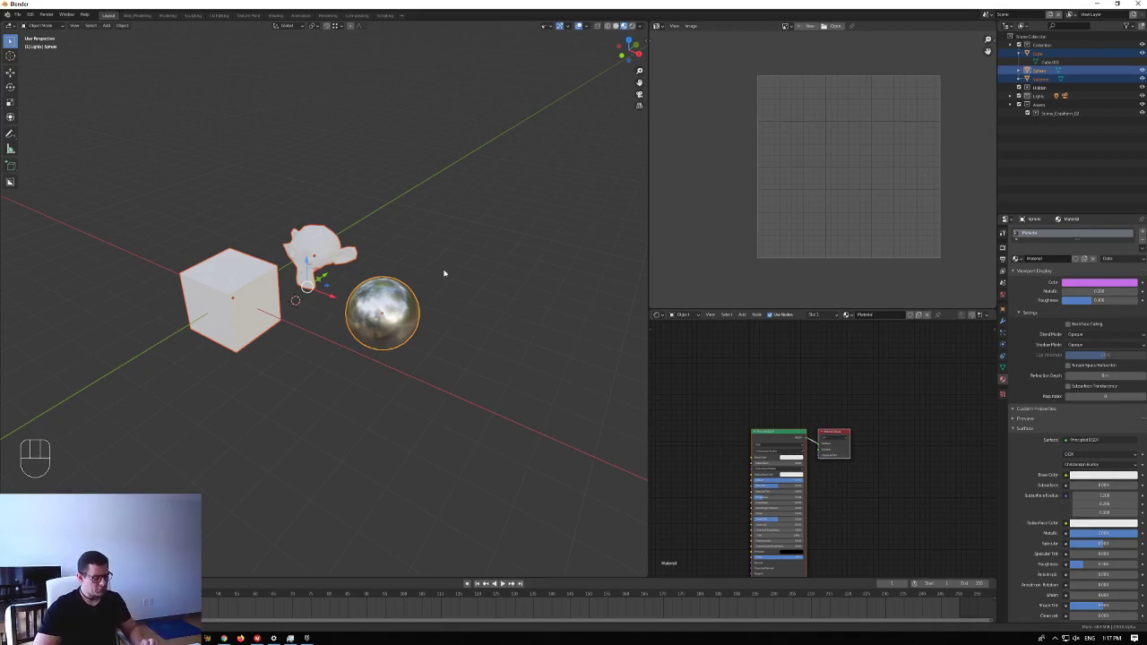
key("ctrl+l")
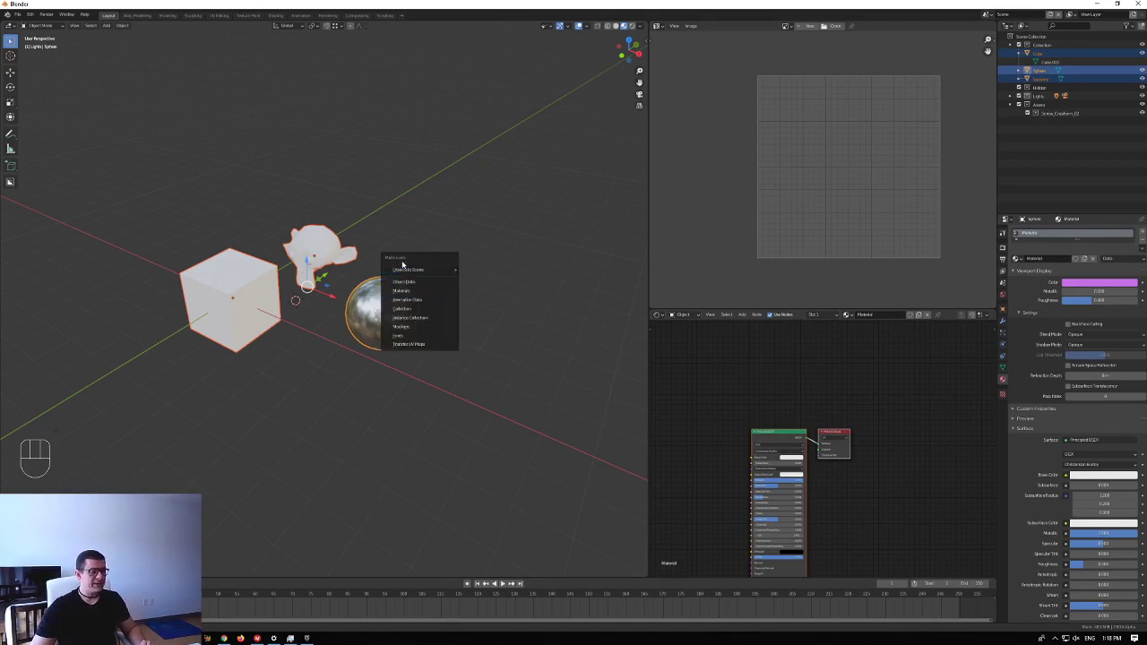
mouse_move(395, 271)
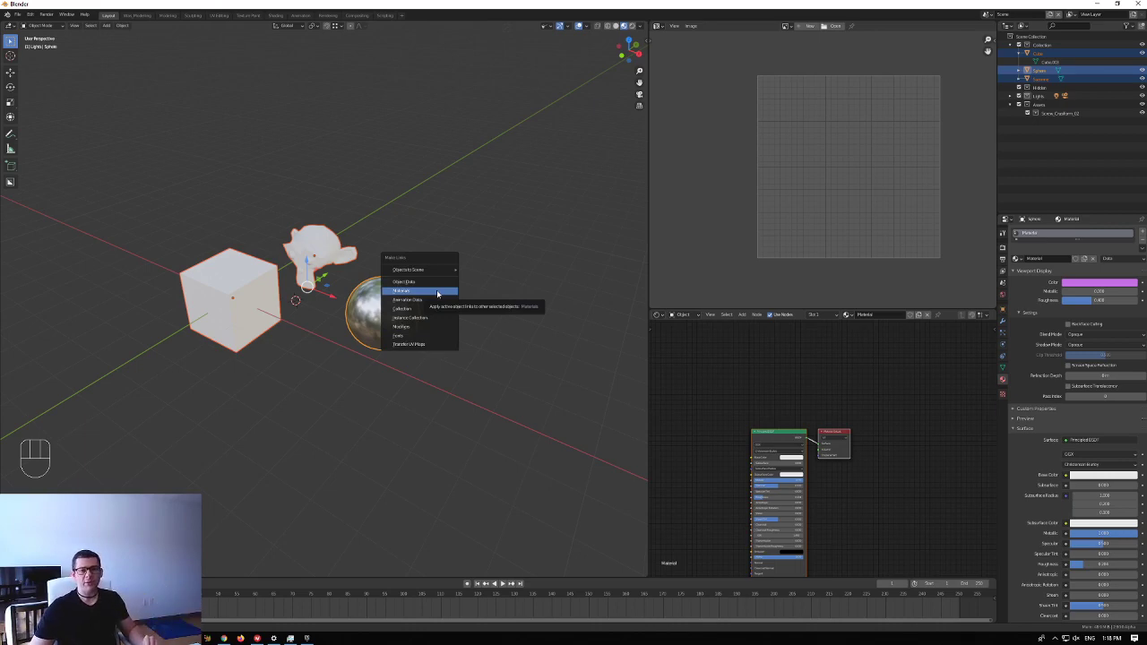
left_click(437, 294)
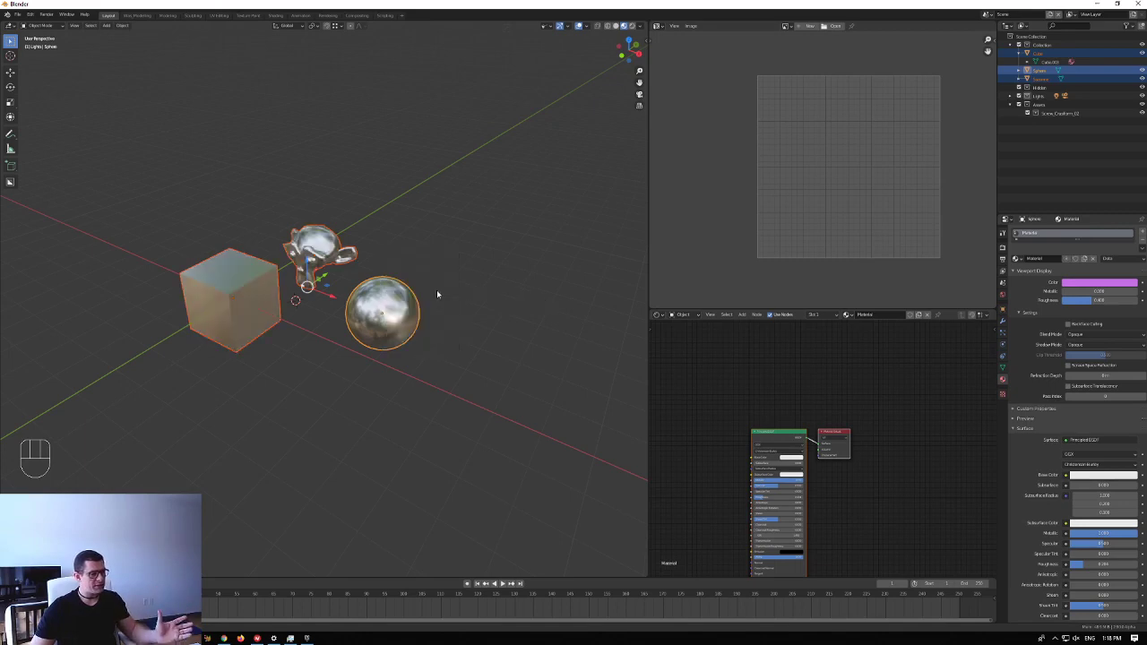
- Examine the shared metallic material on the cube, monkey and sphere from several angles and distances
middle_click_drag(412, 296, 232, 215)
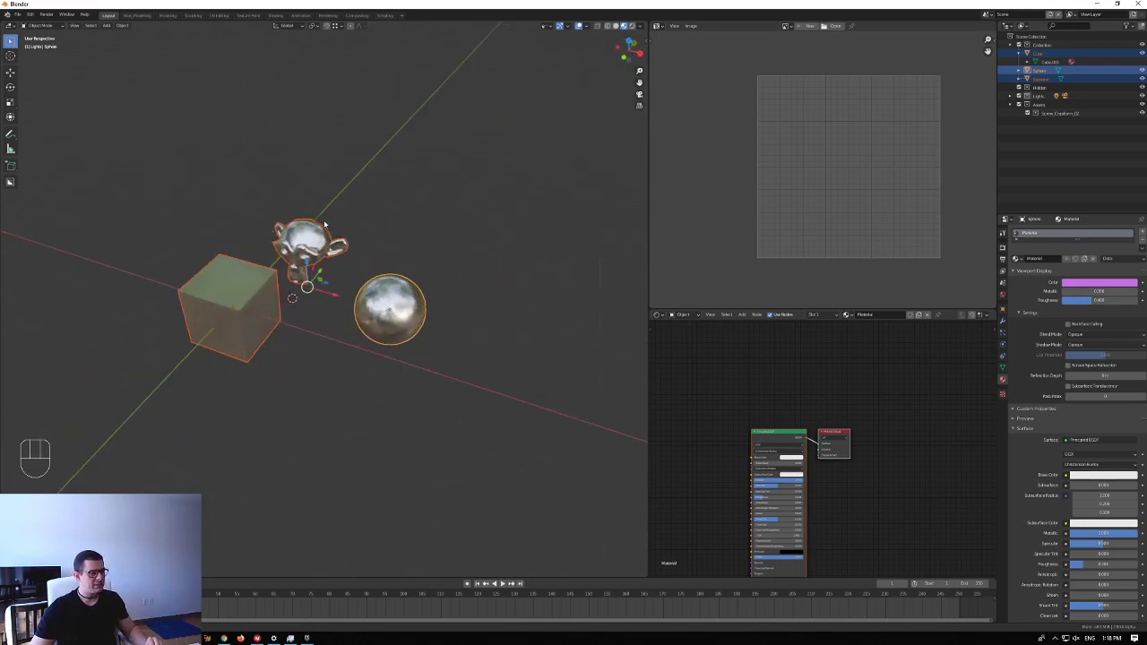
middle_click_drag(423, 299, 338, 279)
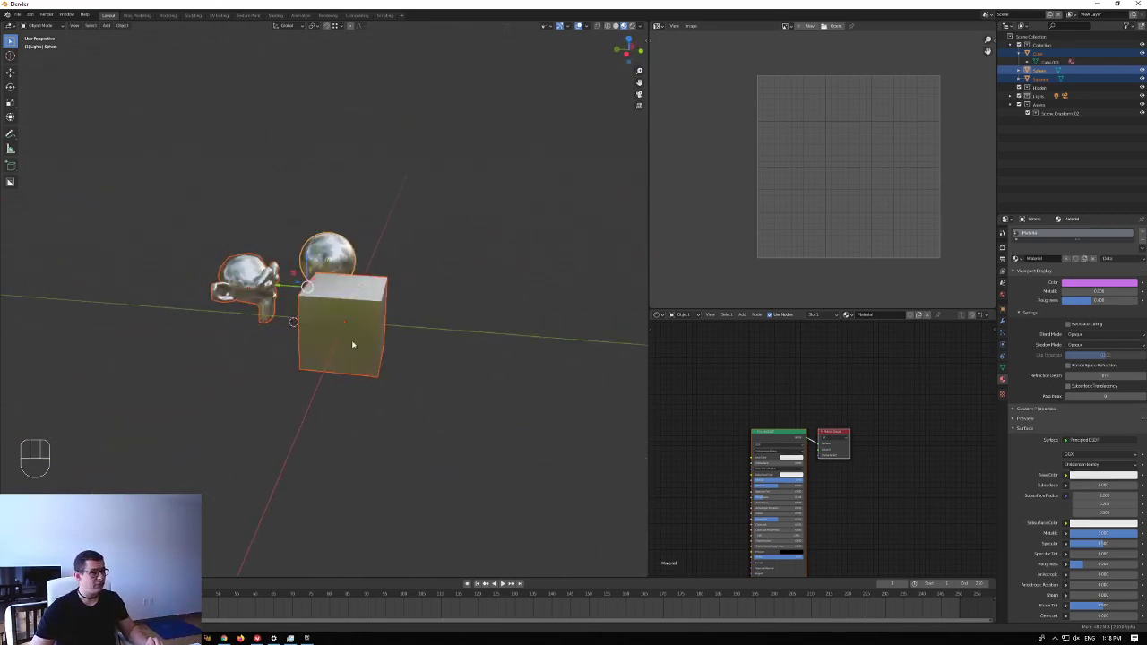
middle_click_drag(352, 344, 331, 331)
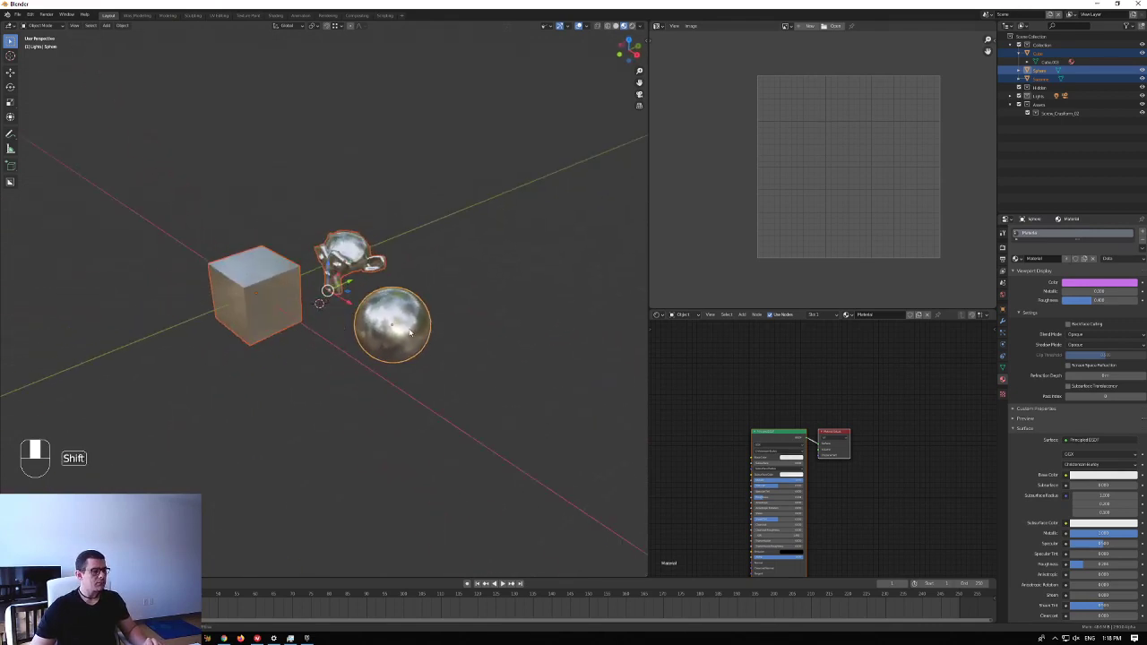
middle_click_drag(411, 333, 425, 309)
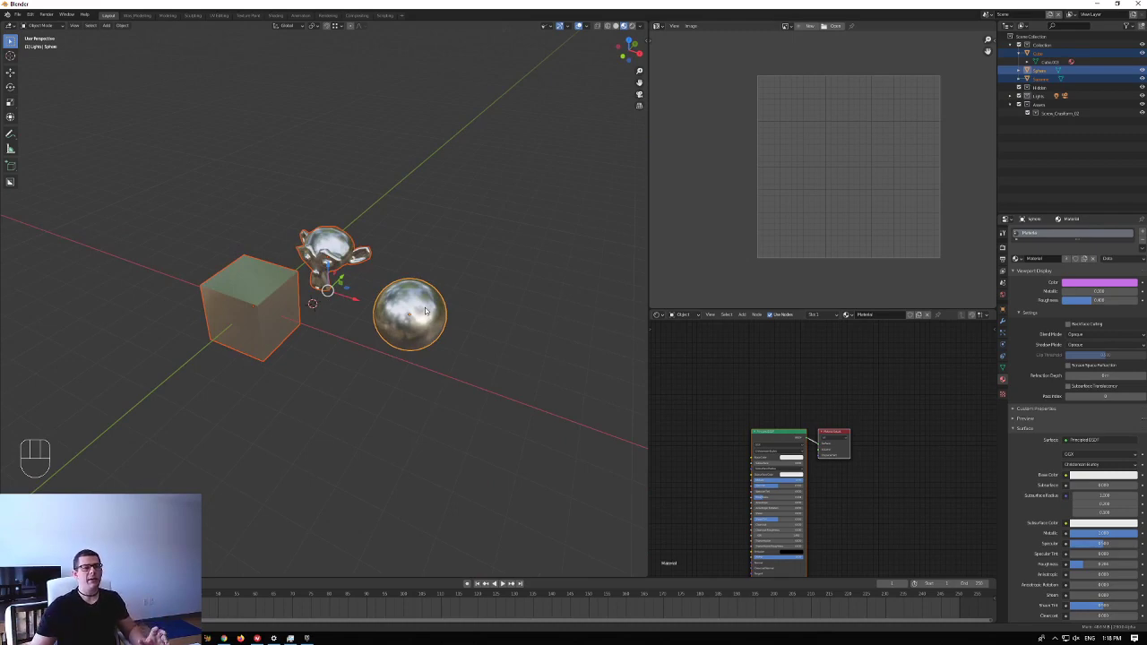
middle_click_drag(425, 307, 349, 275, "shift")
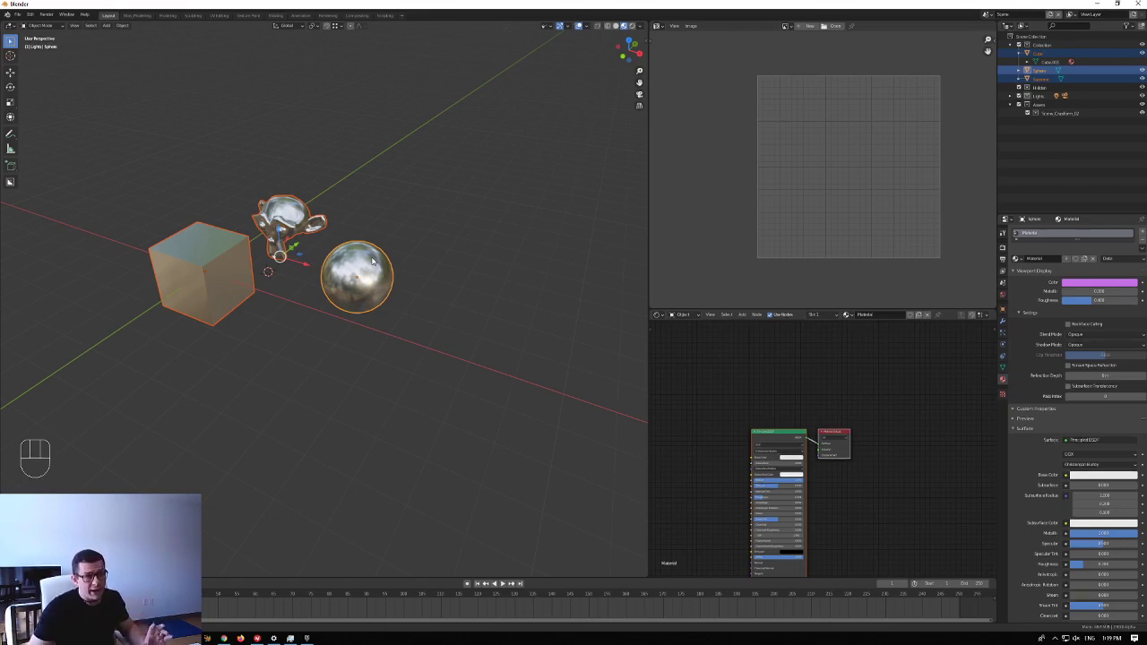
mouse_move(281, 263)
middle_mouse_down()
mouse_move(258, 263)
mouse_move(256, 278)
mouse_move(278, 255)
middle_mouse_up()
scroll(274, 256, "down", 3)
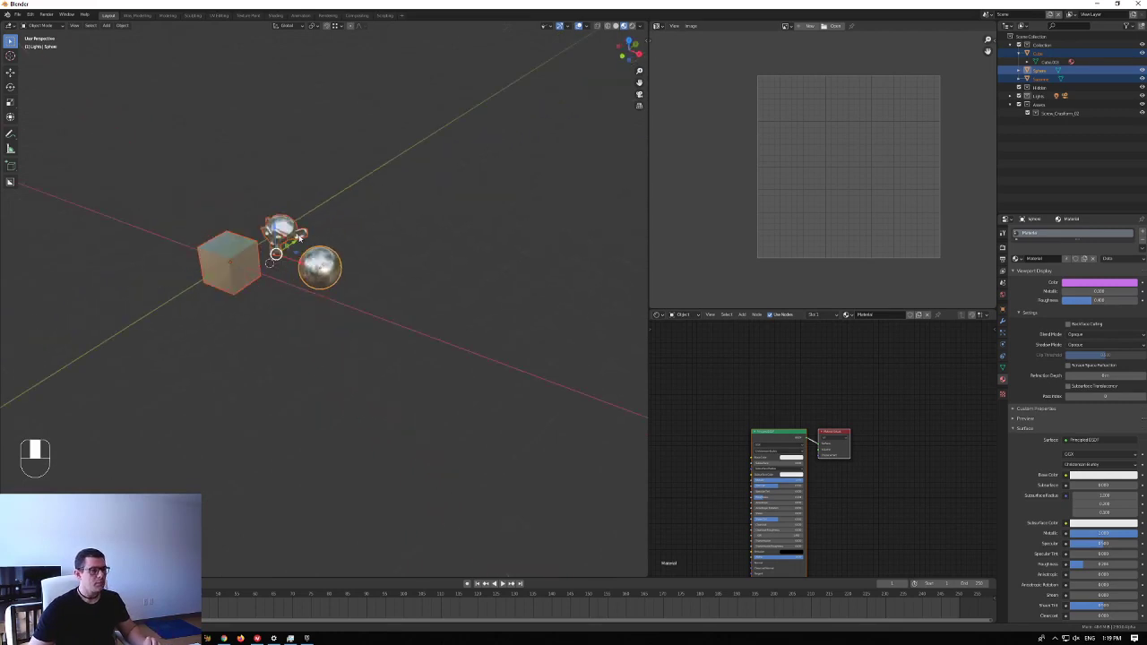
scroll(278, 251, "up", 5)
middle_click_drag(256, 293, 367, 235, "shift")
scroll(367, 235, "down", 3)
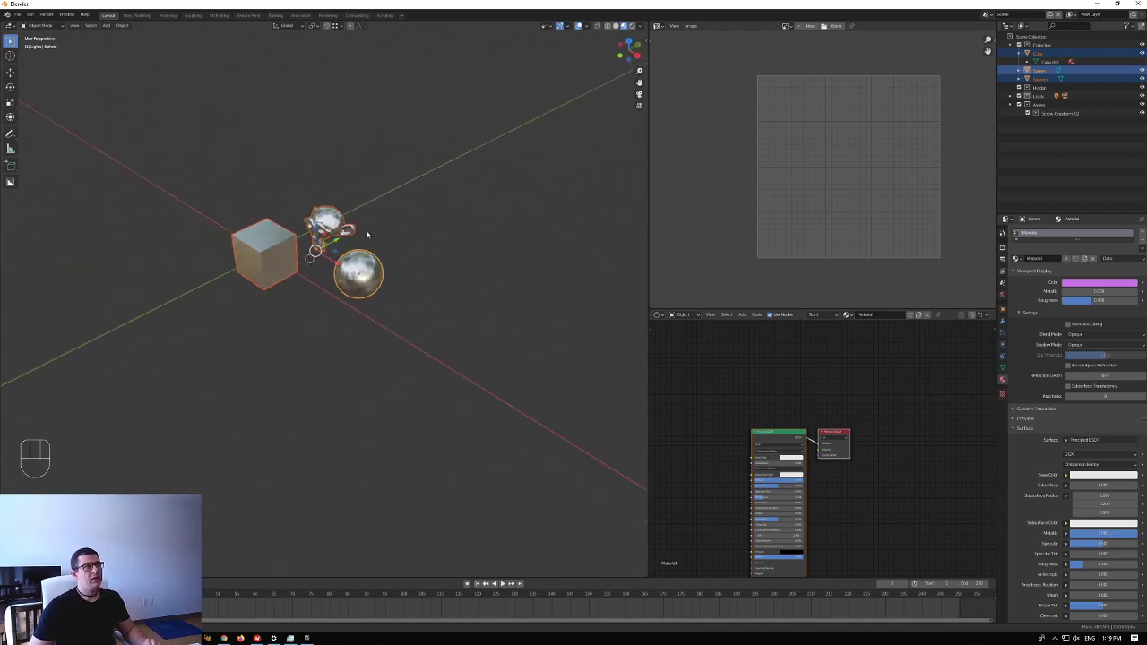
scroll(350, 234, "up", 2)
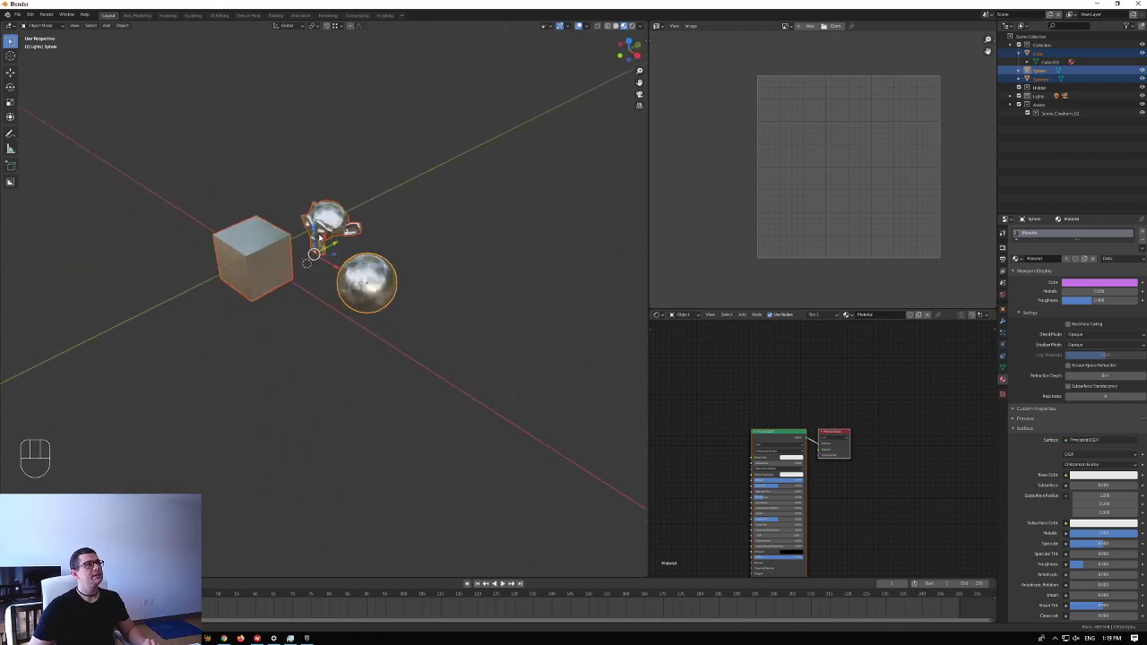
middle_click_drag(319, 237, 350, 243)
scroll(346, 248, "up", 3)
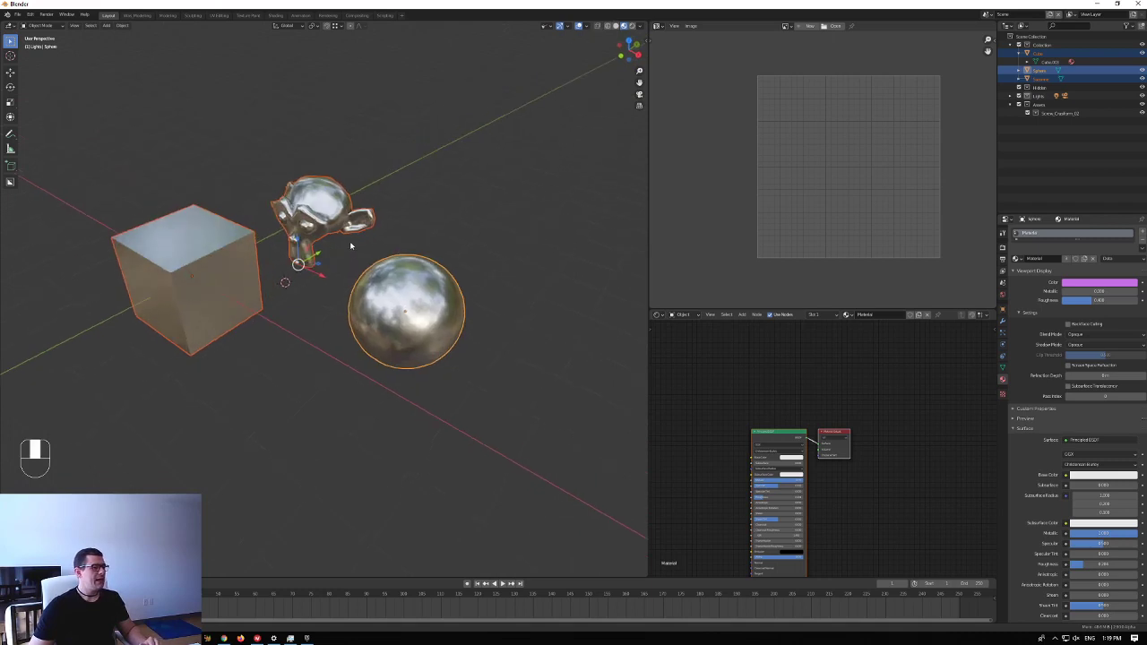
- Select only the sphere and add a Screw modifier to it
left_click(401, 317)
left_click(1003, 324)
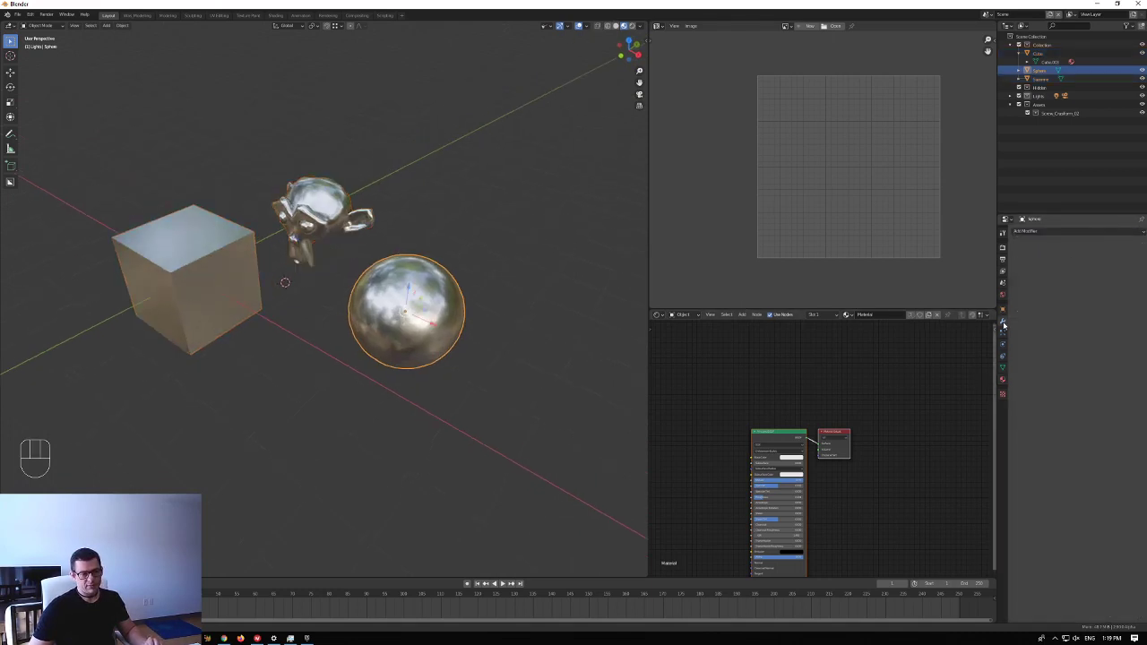
left_click(1039, 231)
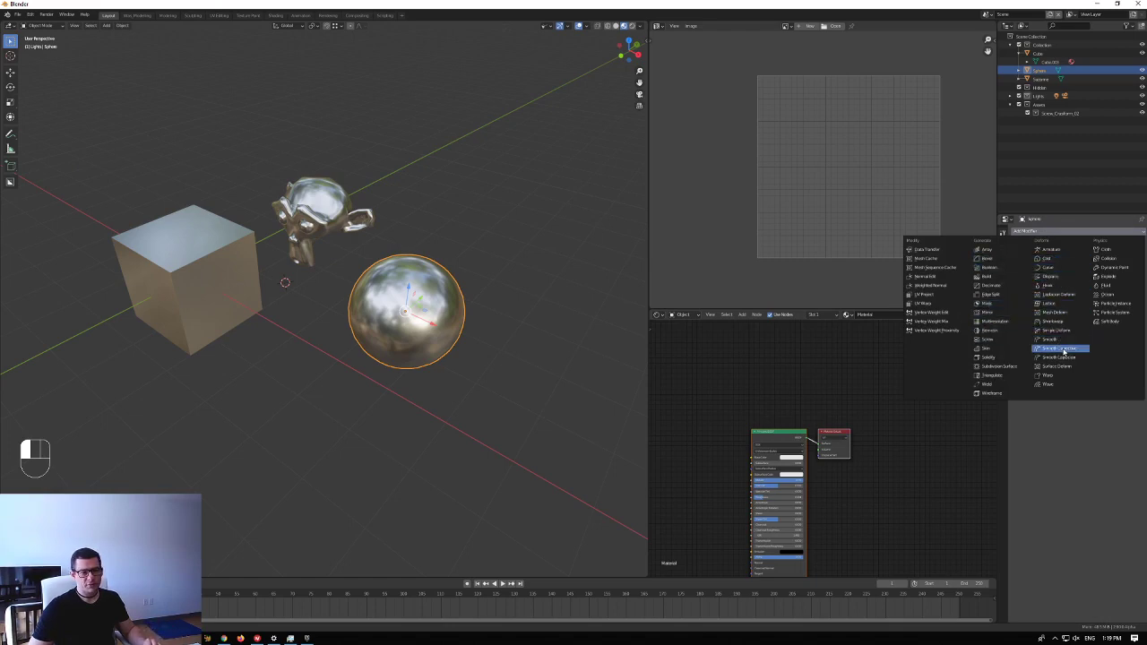
left_click(988, 340)
middle_click_drag(411, 317, 430, 297)
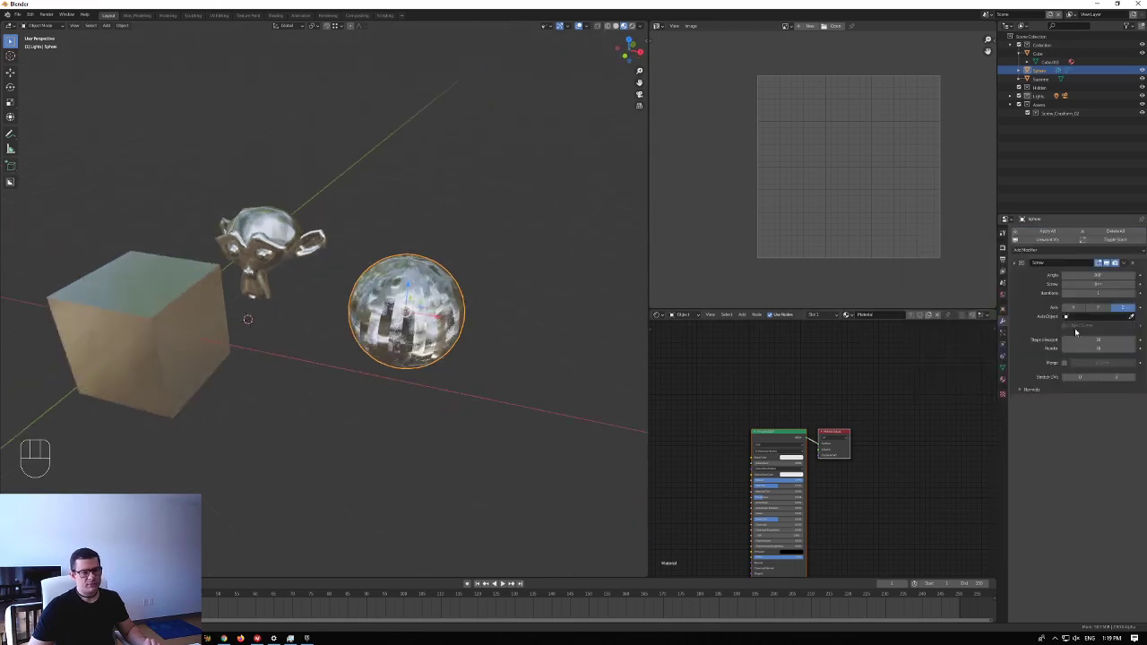
- Adjust the sphere's Screw modifier by increasing its screw offset, trying the Y axis and settling on X
left_click_drag(1097, 275, 1129, 284)
left_click(1098, 307)
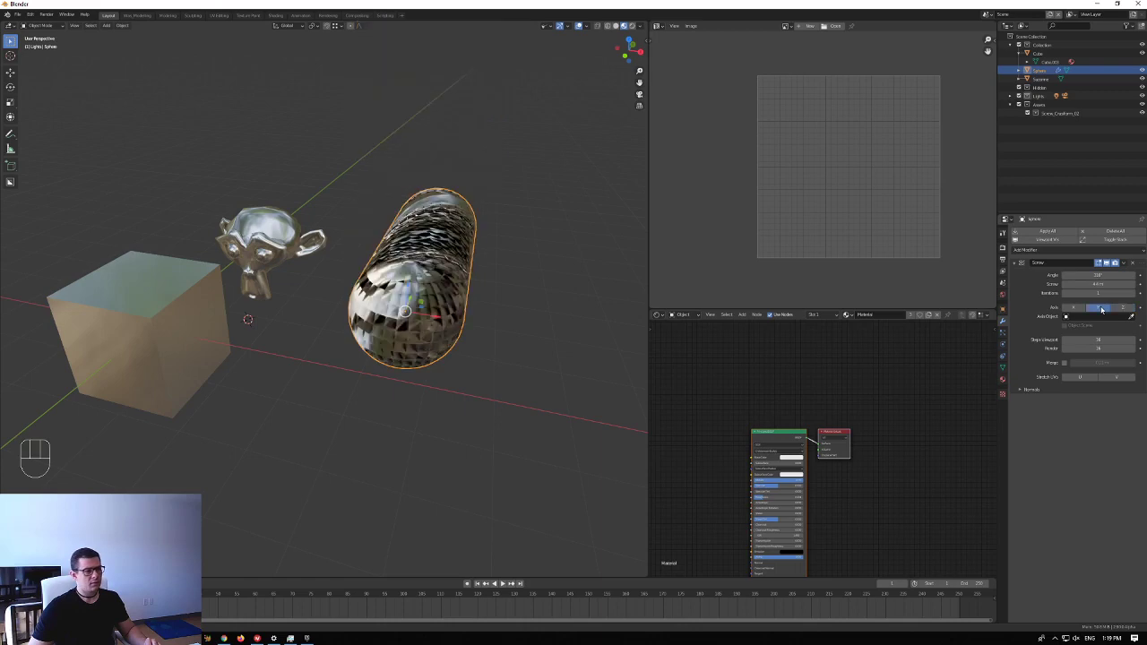
left_click(1079, 317)
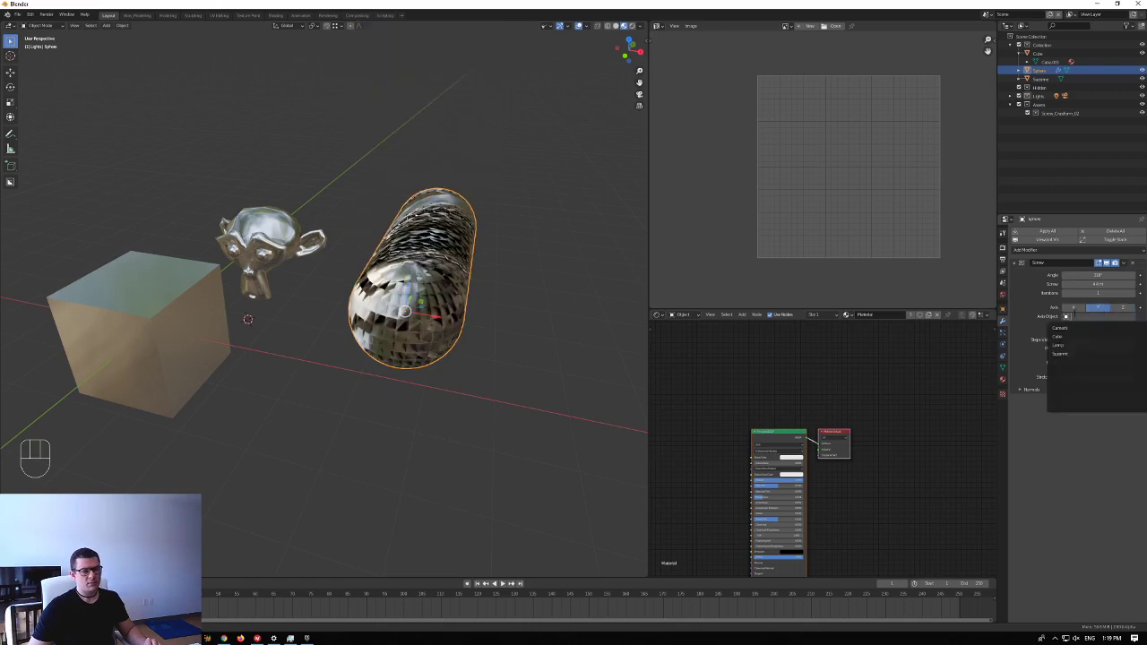
left_click(1073, 307)
- Select the cube, the monkey and lastly the sphere, and copy the sphere's modifiers to the other two objects
scroll(491, 311, "down", 4)
middle_click_drag(491, 310, 573, 269)
scroll(534, 322, "up", 2)
middle_click_drag(321, 258, 311, 276)
left_click(242, 295)
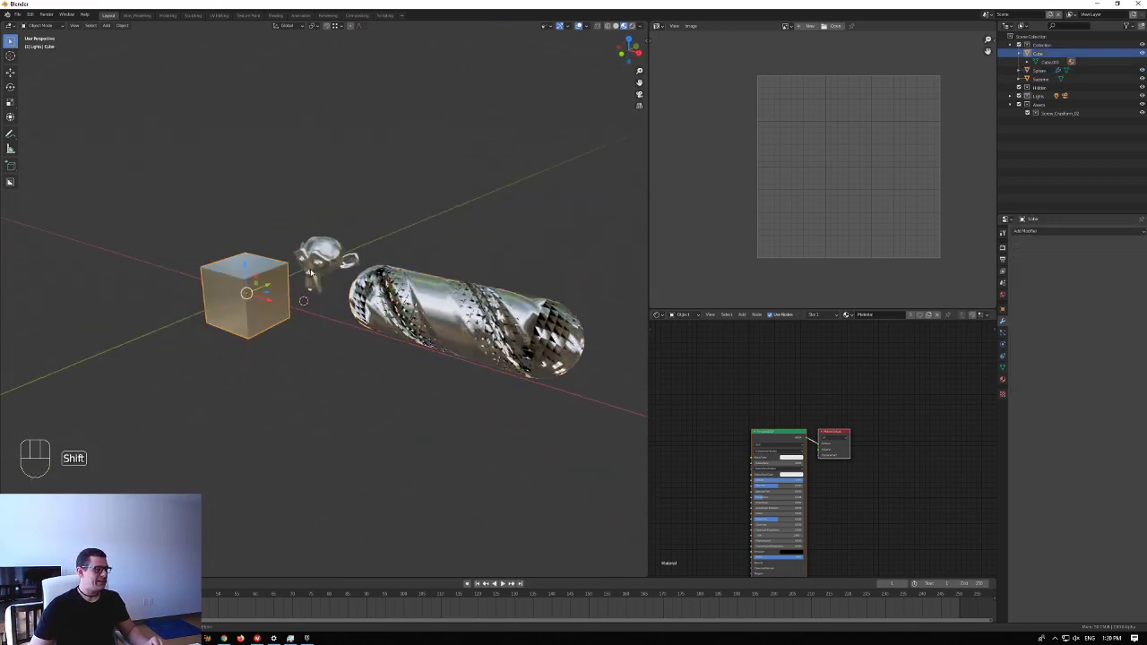
left_click(324, 260, "shift")
left_click(447, 288, "shift")
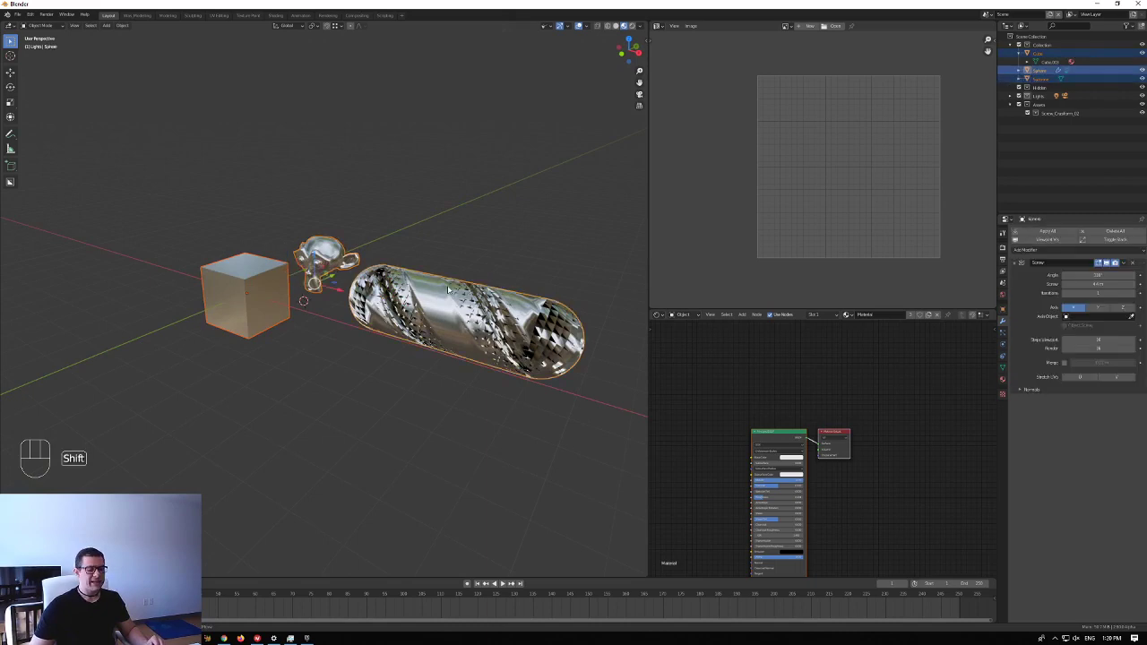
key("ctrl+l")
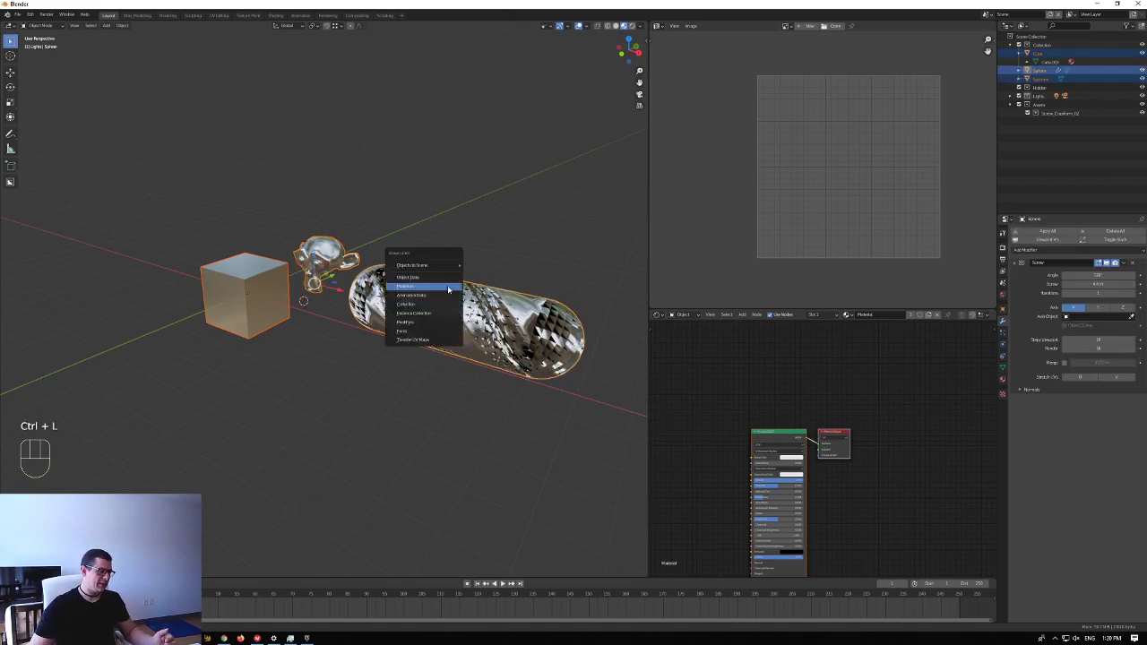
left_click(449, 330)
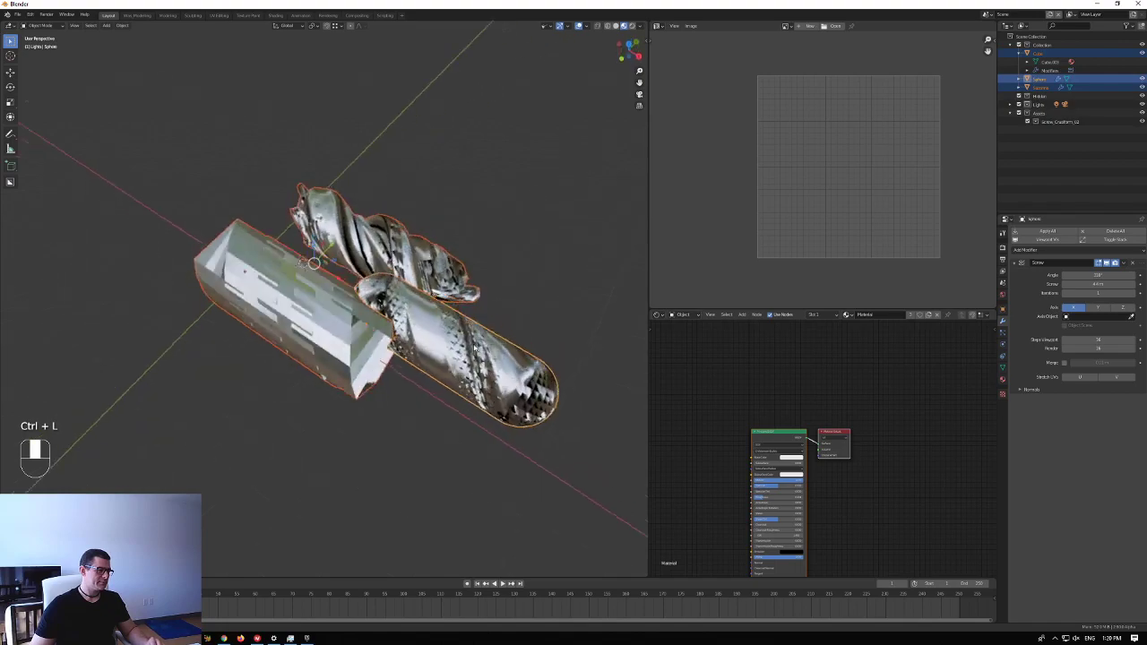
- Change the Screw modifier's angle and increase its screw offset to stretch all three selected objects into long twisted shapes
middle_click_drag(448, 330, 240, 347)
scroll(240, 346, "down", 5)
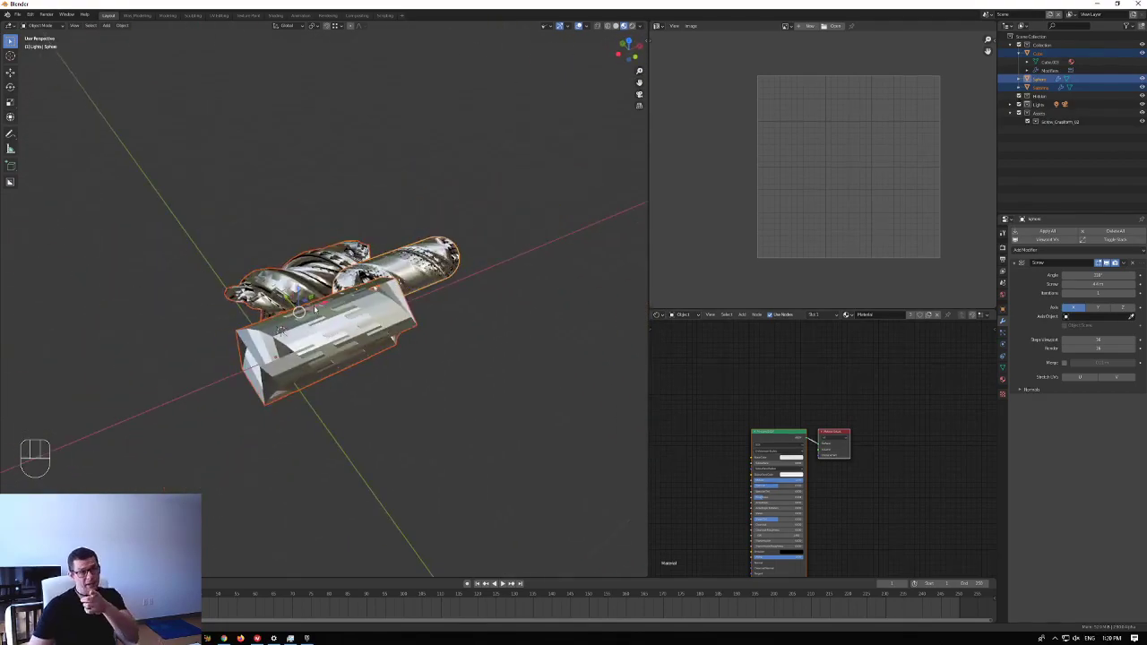
middle_click_drag(314, 304, 486, 299)
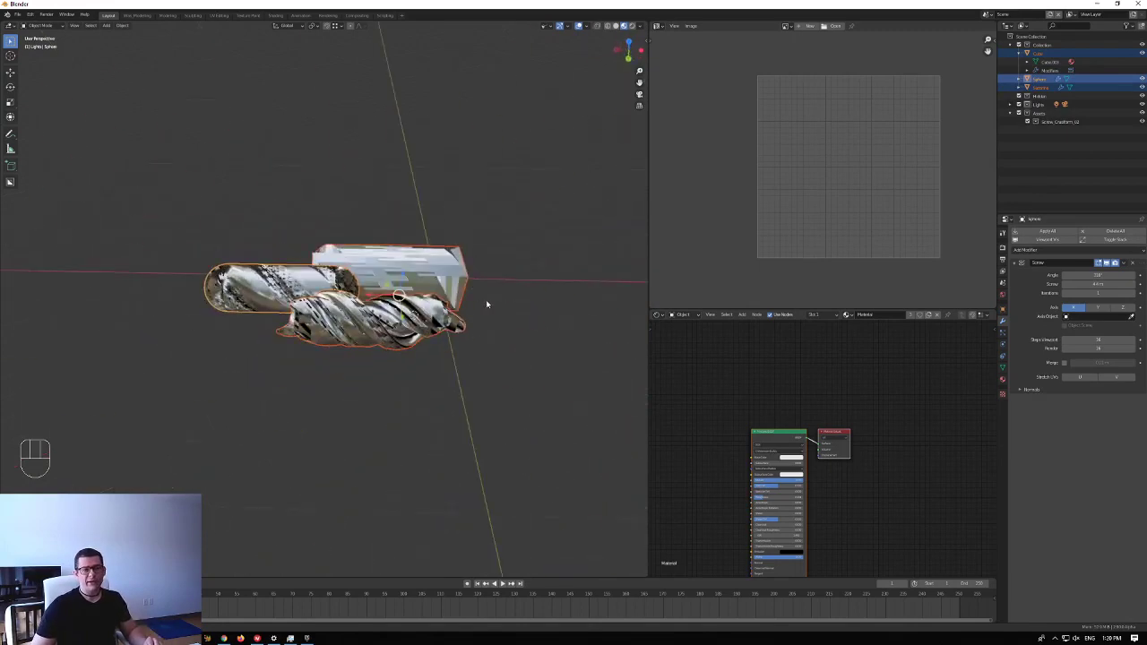
middle_click_drag(486, 299, 503, 275)
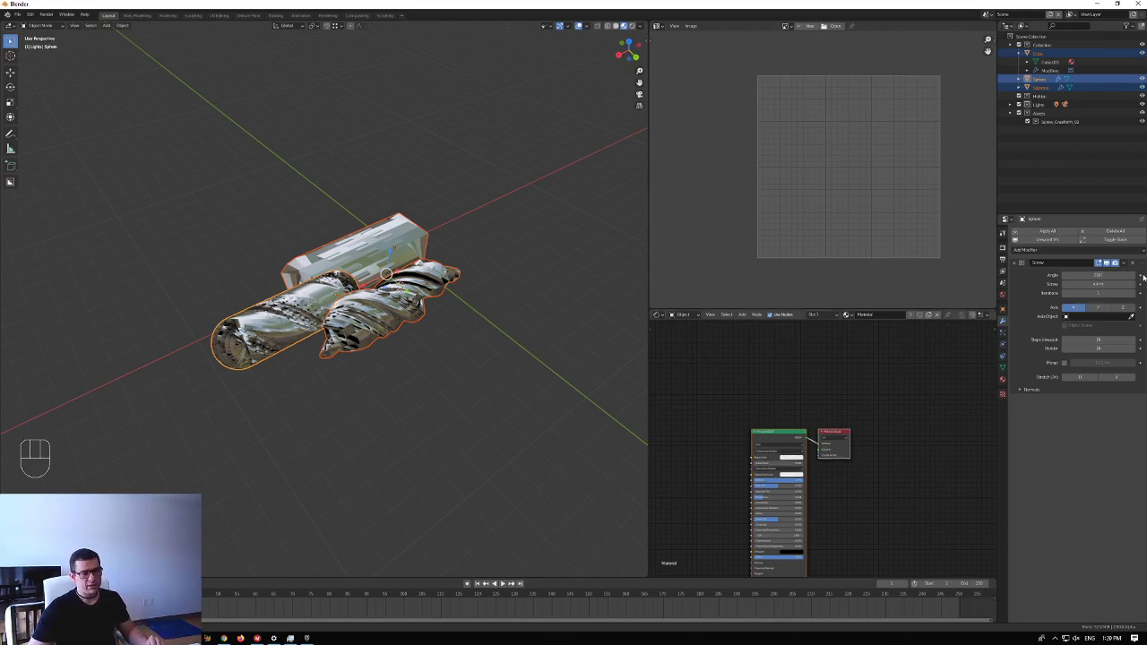
mouse_move(1111, 275)
left_mouse_down()
mouse_move(1039, 275)
mouse_move(1115, 284)
left_mouse_up()
middle_click_drag(362, 235, 372, 213)
scroll(372, 213, "down", 4)
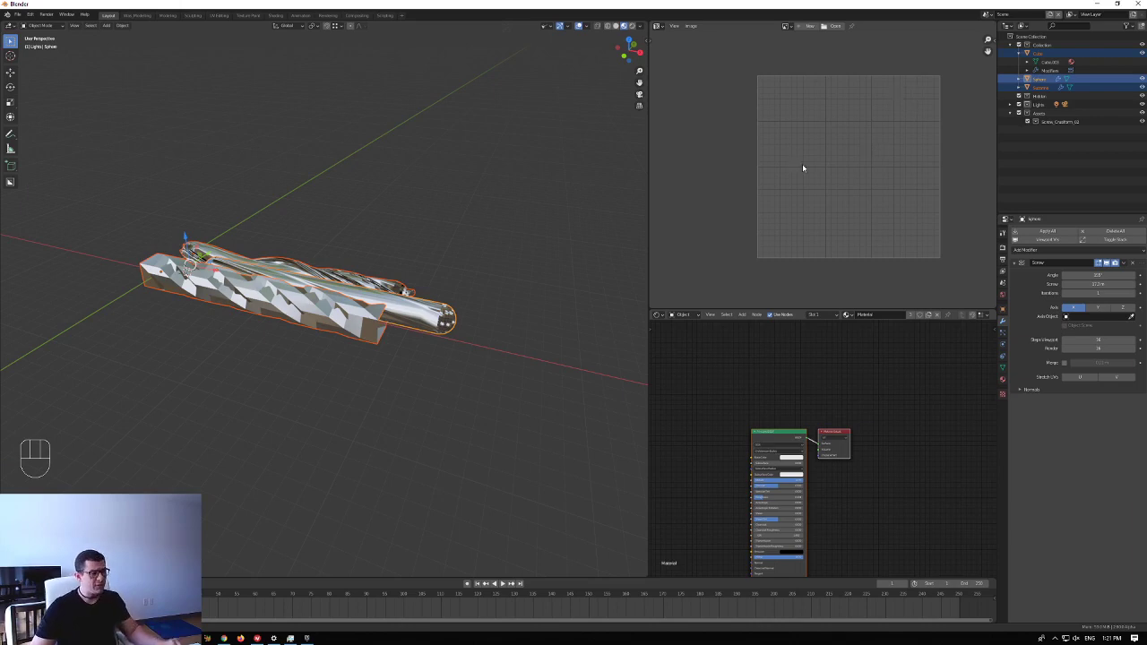
- Place the 3D cursor on the twisted objects, add a cube-shaped empty there and scale it up around them
middle_click_drag(377, 286, 208, 302)
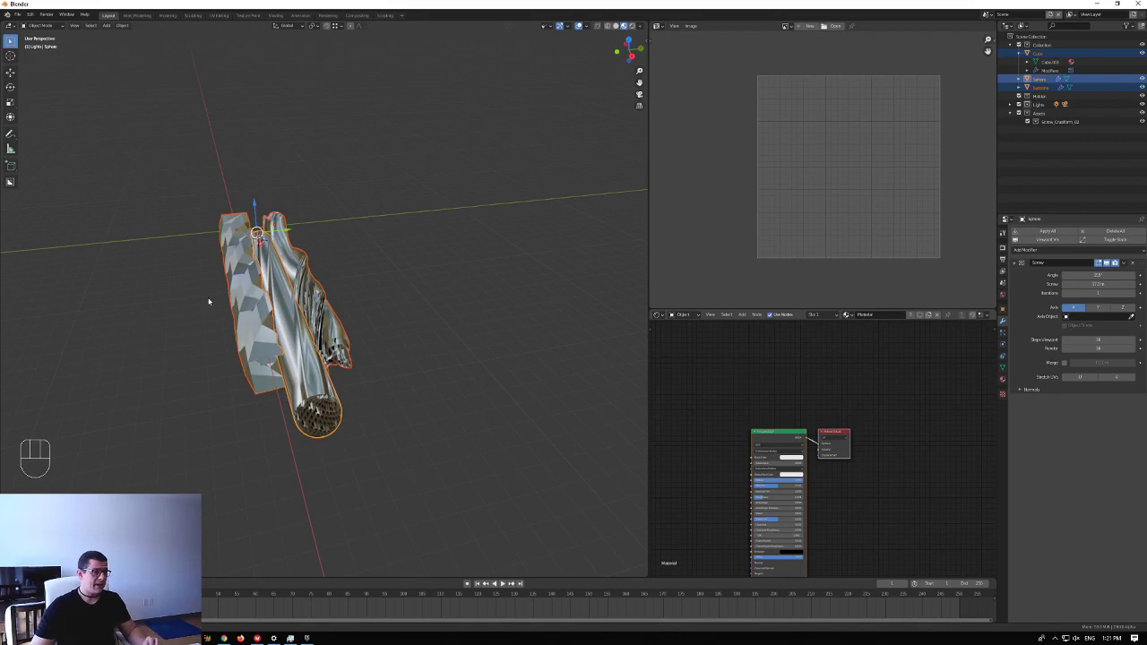
right_click(273, 275, "shift")
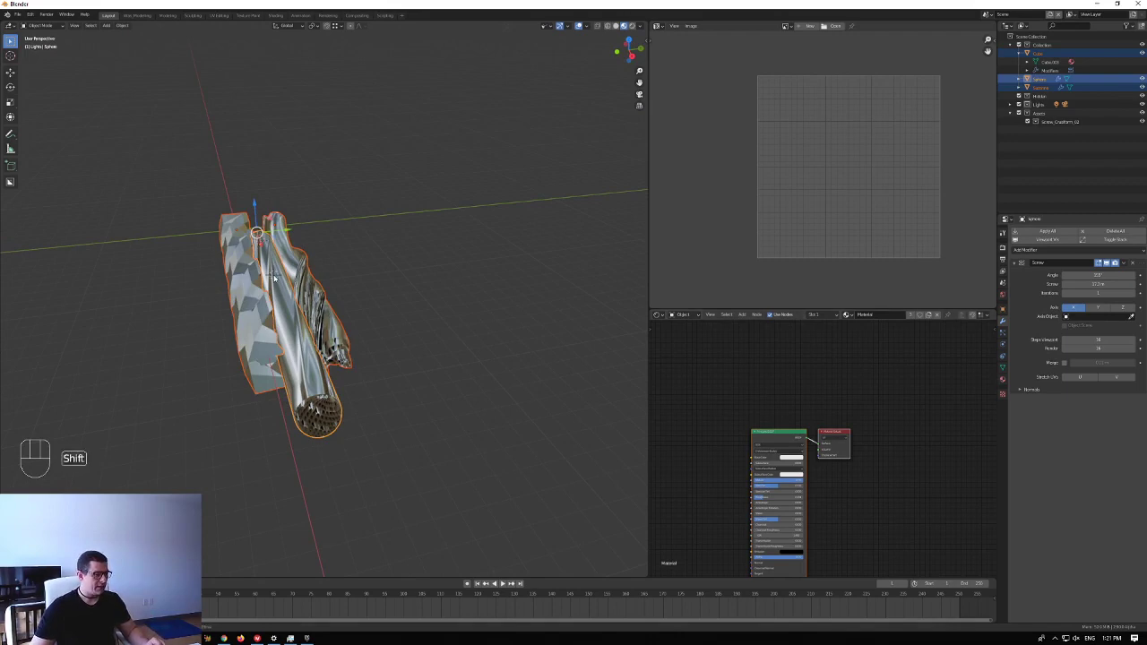
key("shift+a")
mouse_move(274, 275)
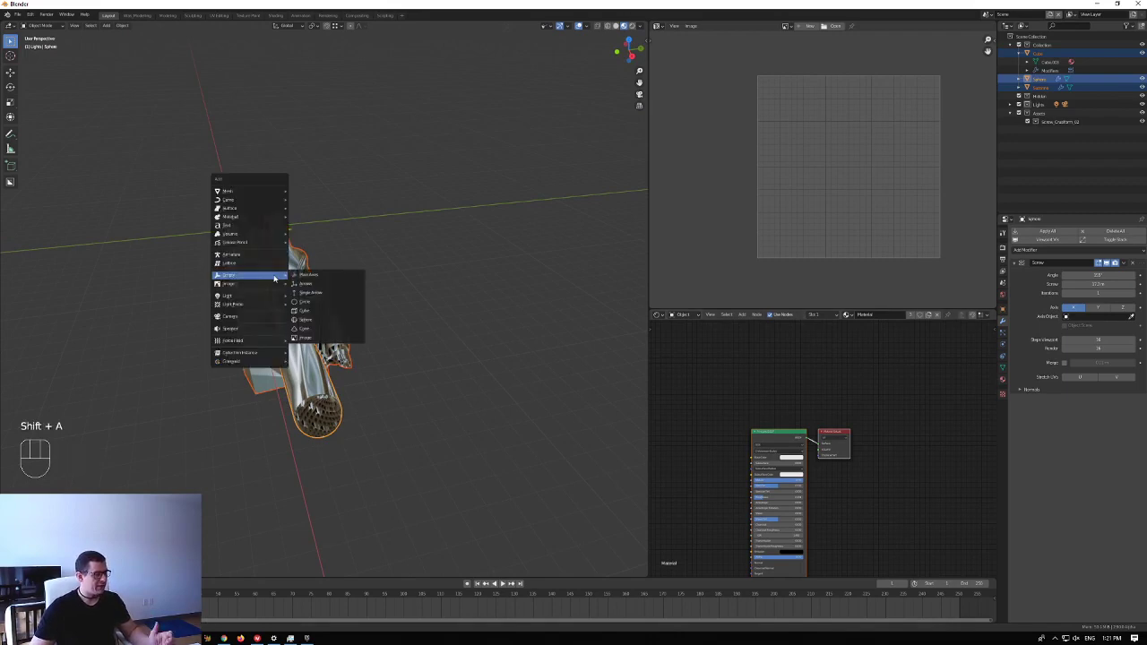
left_click(326, 309)
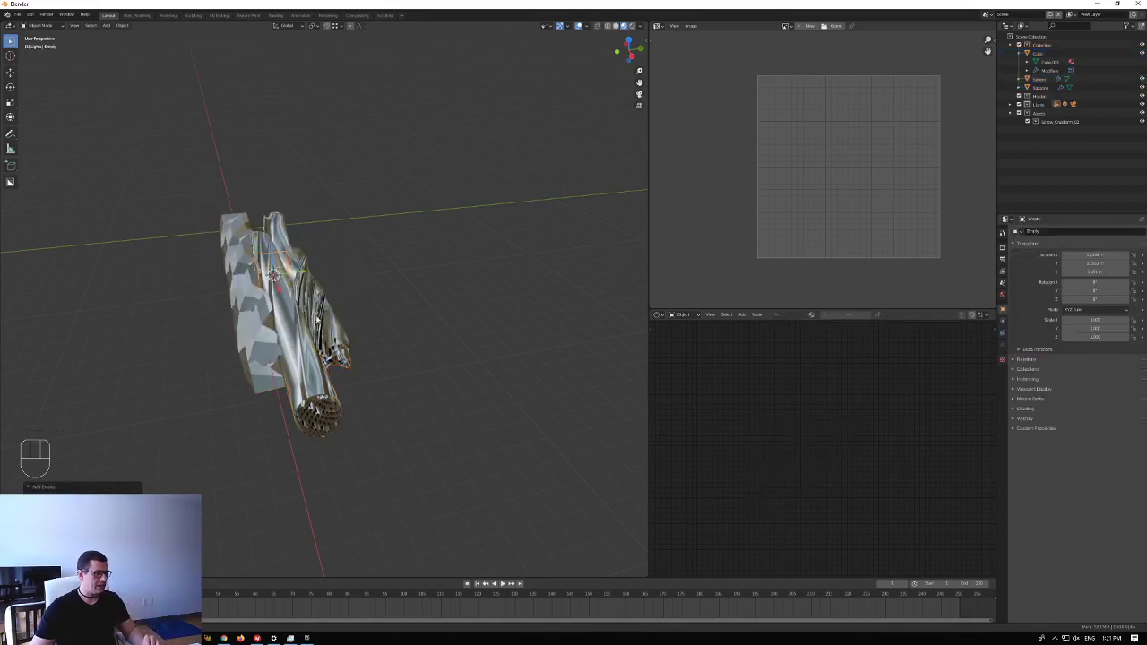
key("s")
left_click(70, 446)
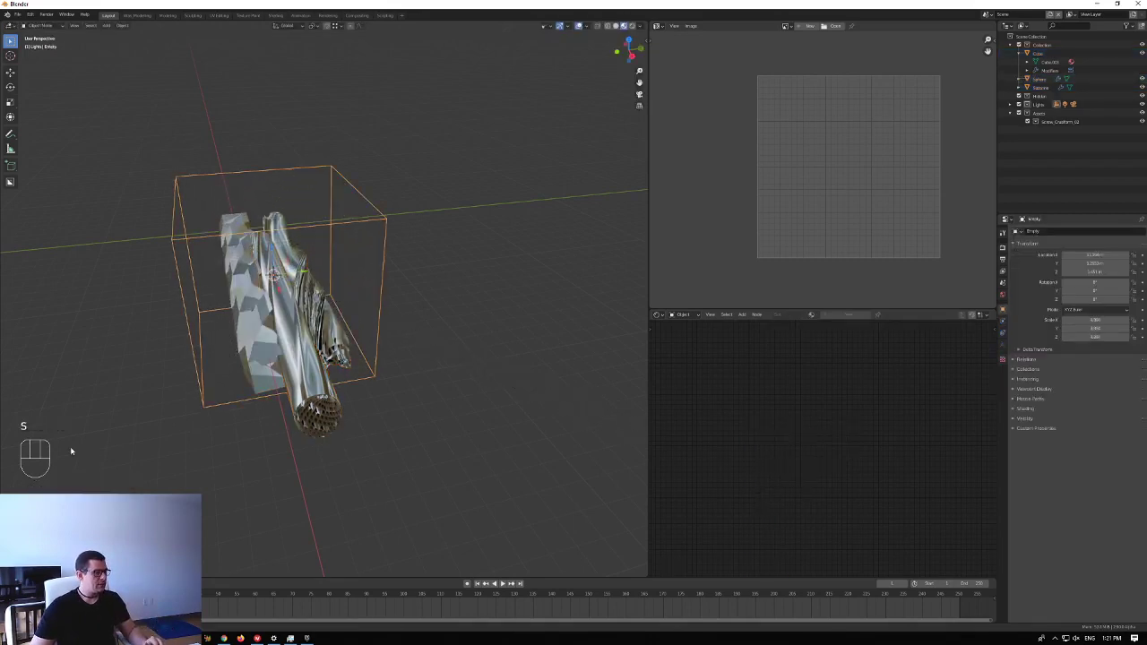
- Select the cube, sphere and empty with the monkey active, parent them to the monkey using Object (Keep Transform), and clear the selection
left_click(293, 336)
left_click(305, 314, "shift")
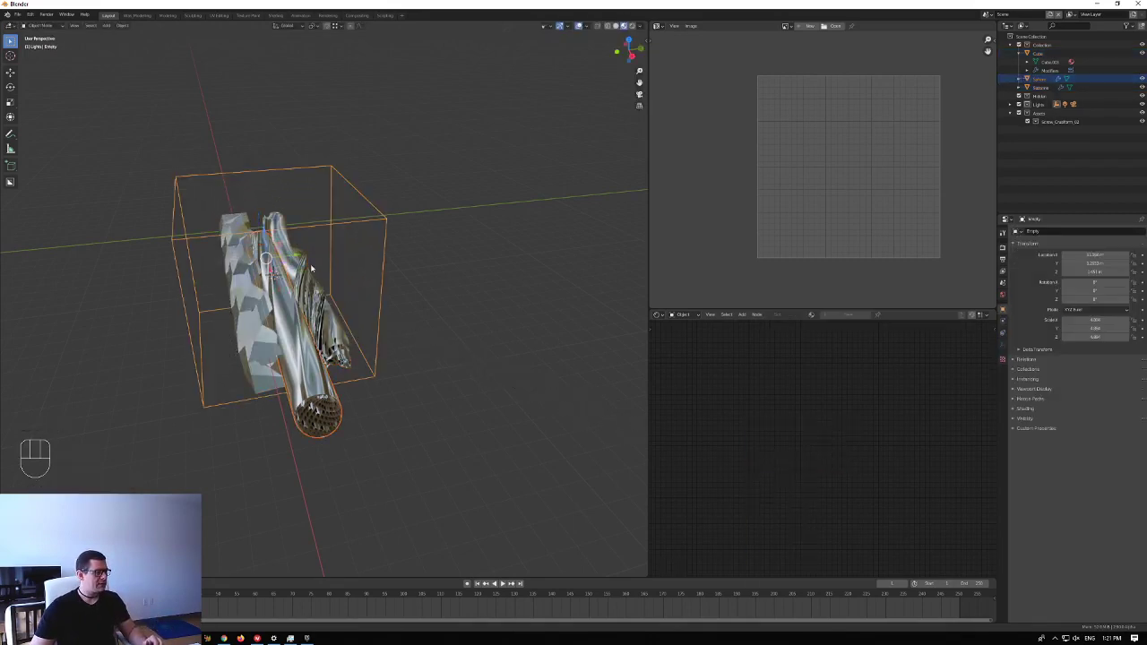
left_click(313, 300)
left_click_drag(323, 246, 247, 285)
left_click(197, 174, "shift")
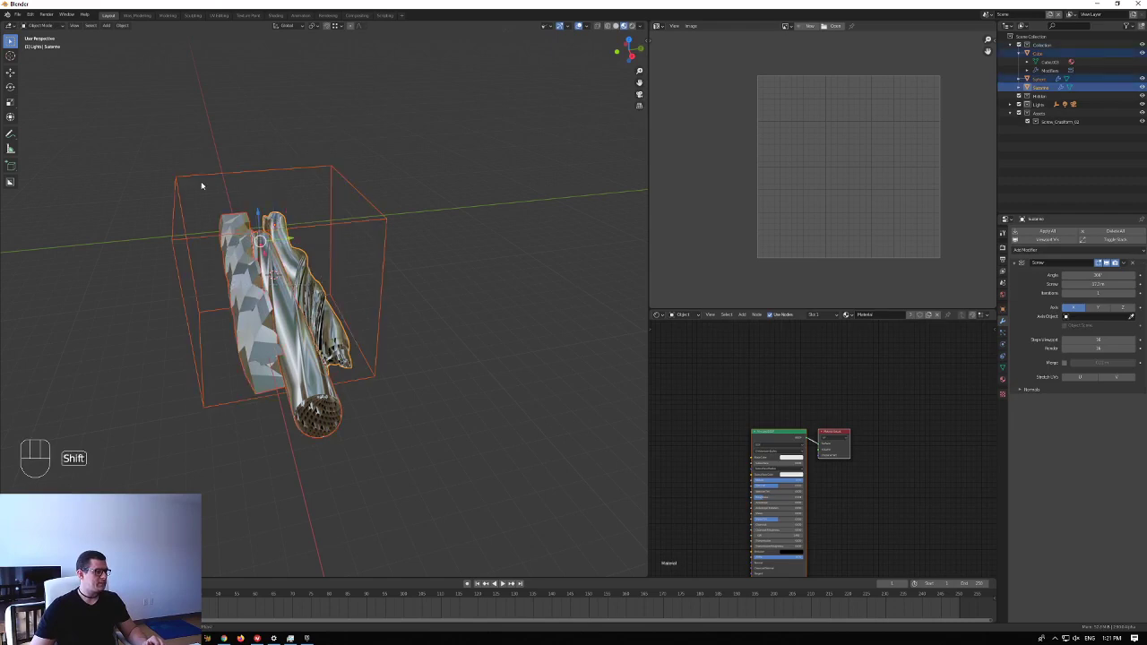
key("ctrl+p")
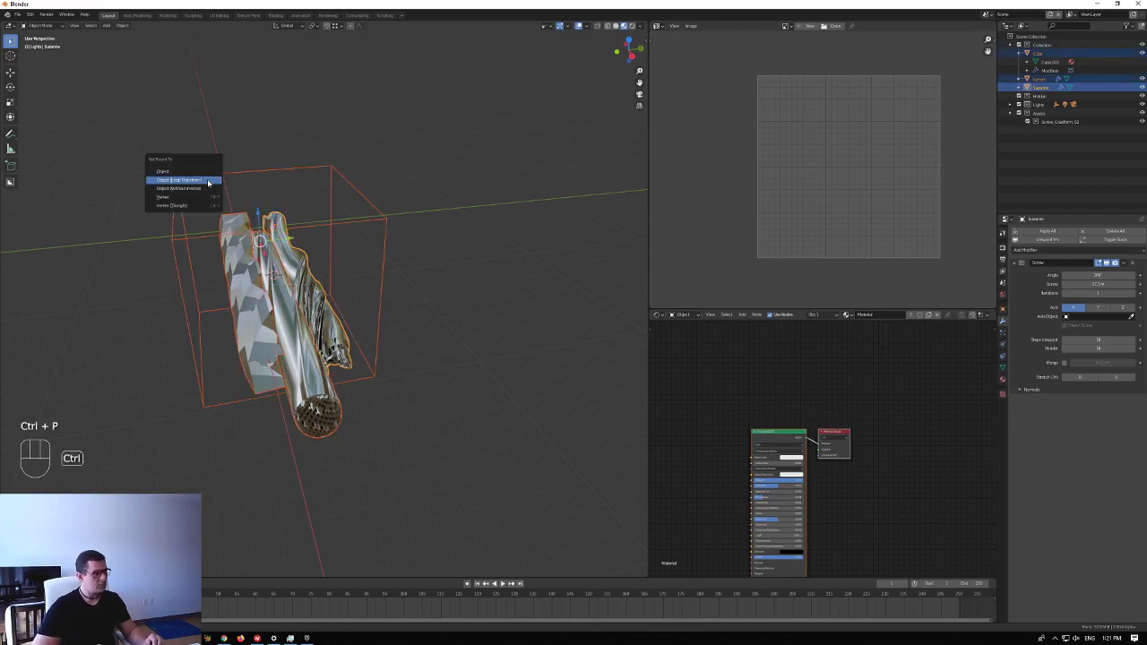
left_click(369, 232)
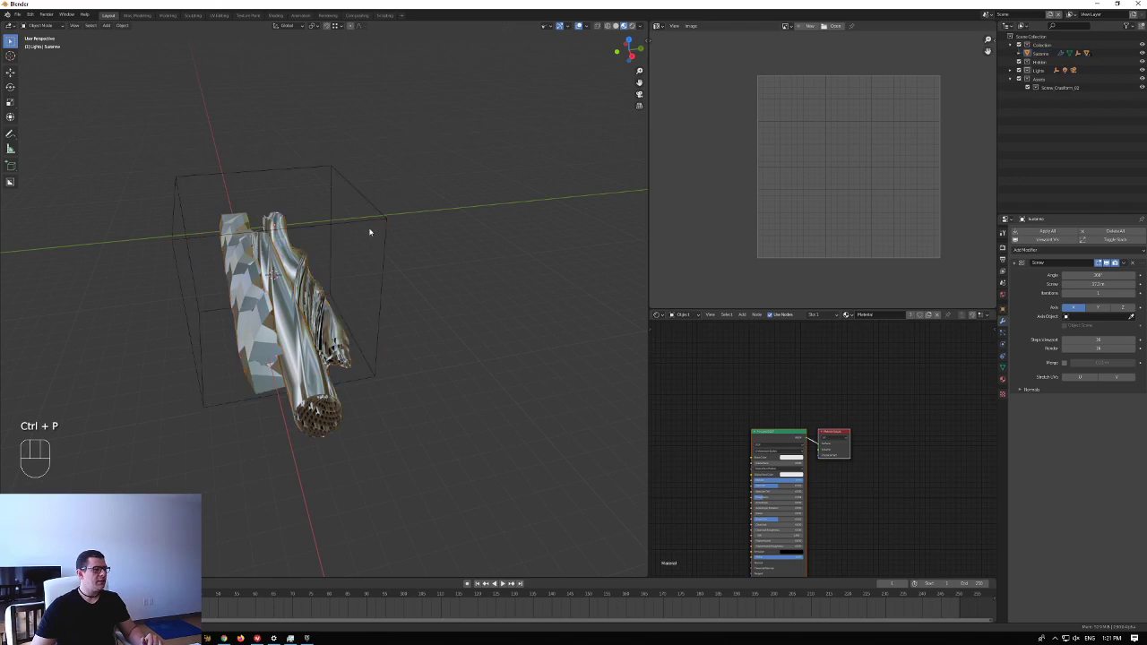
- Try moving the cube-shaped empty separately from the twisted objects, and cancel the move
mouse_move(332, 237)
middle_mouse_down()
mouse_move(345, 235)
mouse_move(294, 239)
mouse_move(316, 242)
middle_mouse_up()
left_click(319, 188)
key("g")
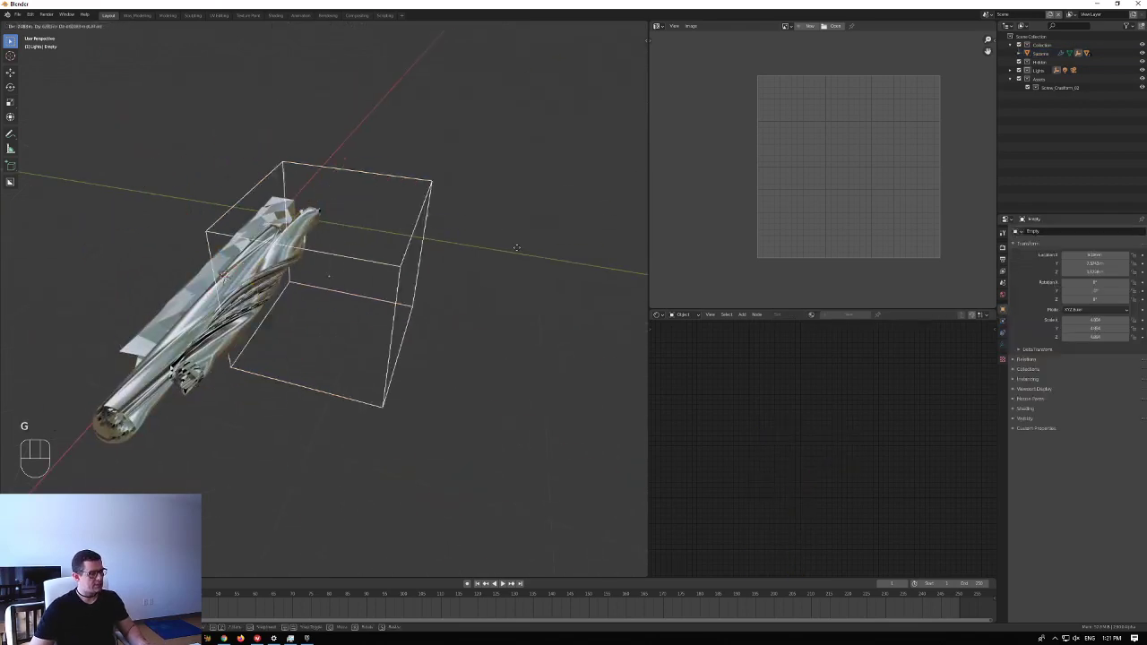
right_click(173, 326)
- Select the twisted objects with the cube-shaped empty active, and try to parent them to the empty
left_click(175, 327)
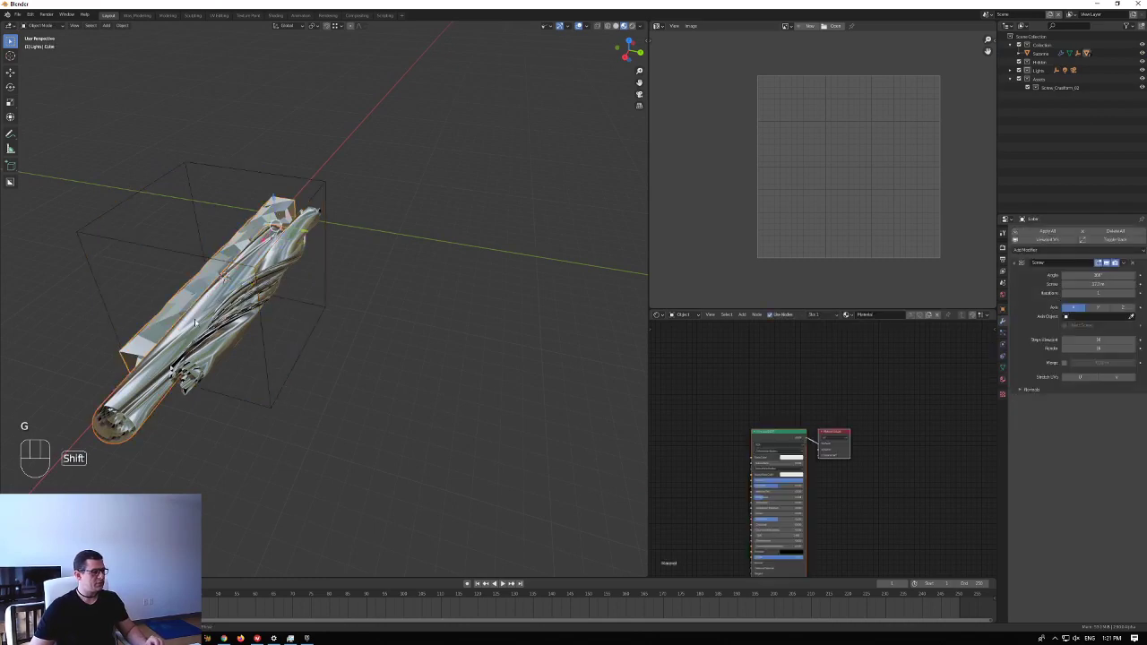
left_click(266, 357, "shift")
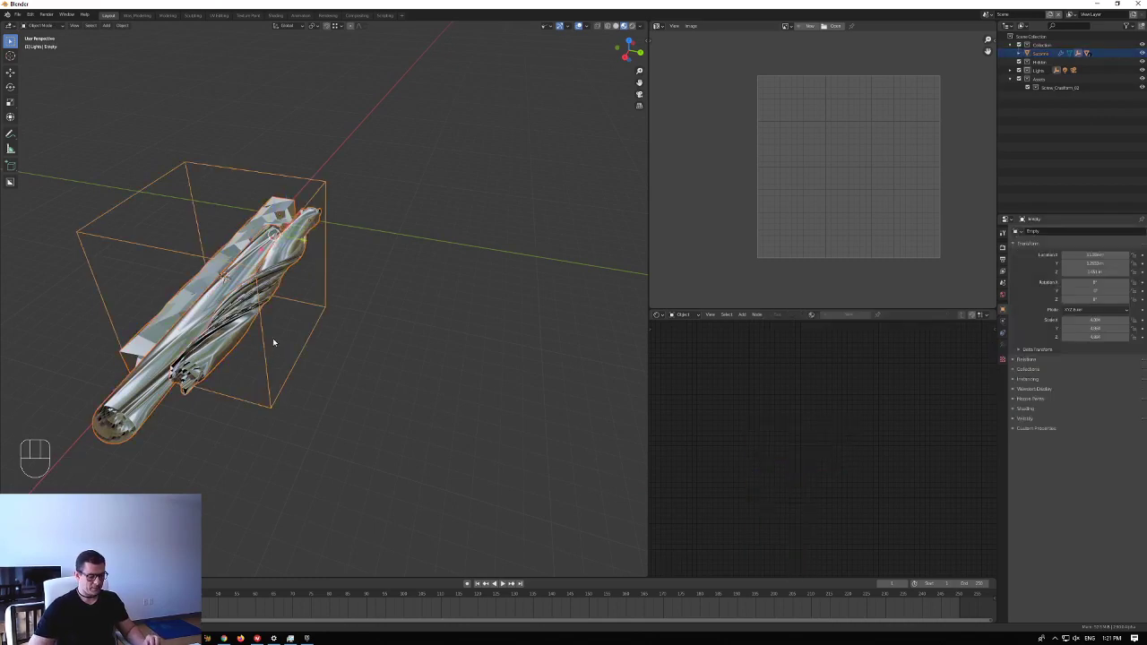
key("ctrl+p")
left_click(273, 340)
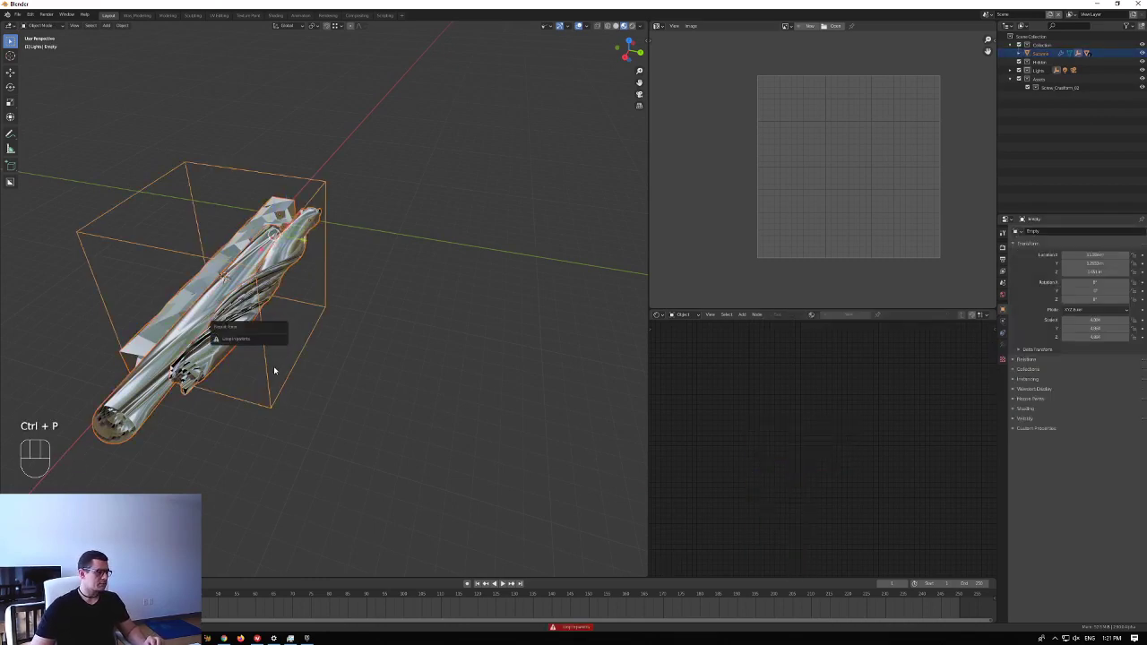
middle_click_drag(281, 345, 445, 346)
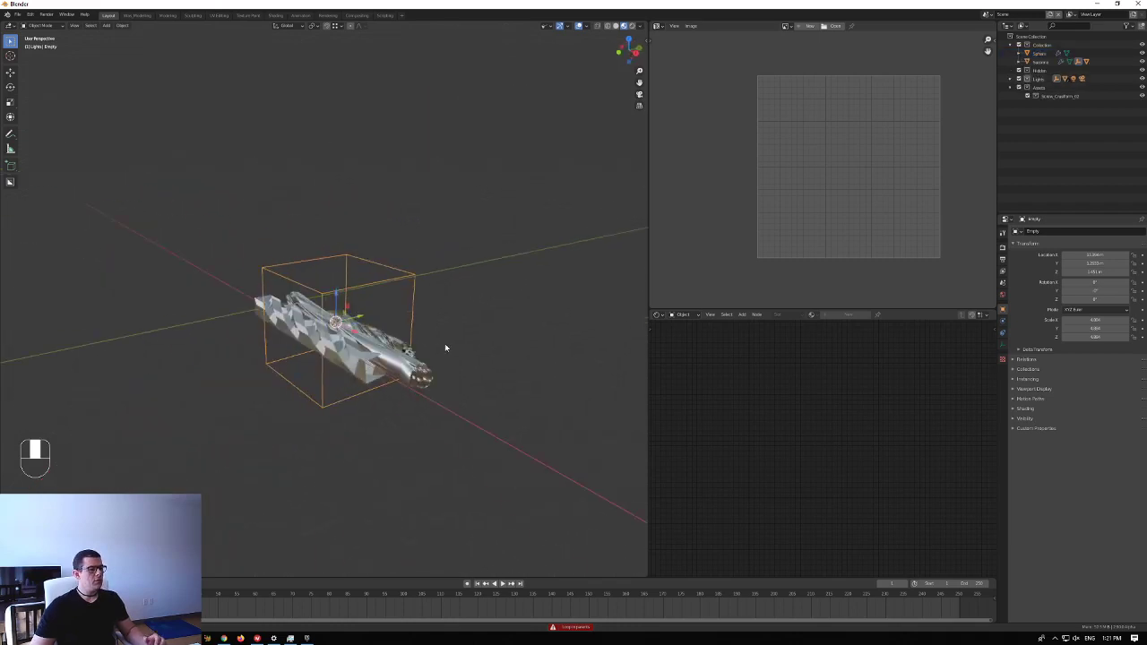
- Select the twisted sphere and then the cube-shaped empty, and examine the empty around the objects from several angles
left_click(390, 365)
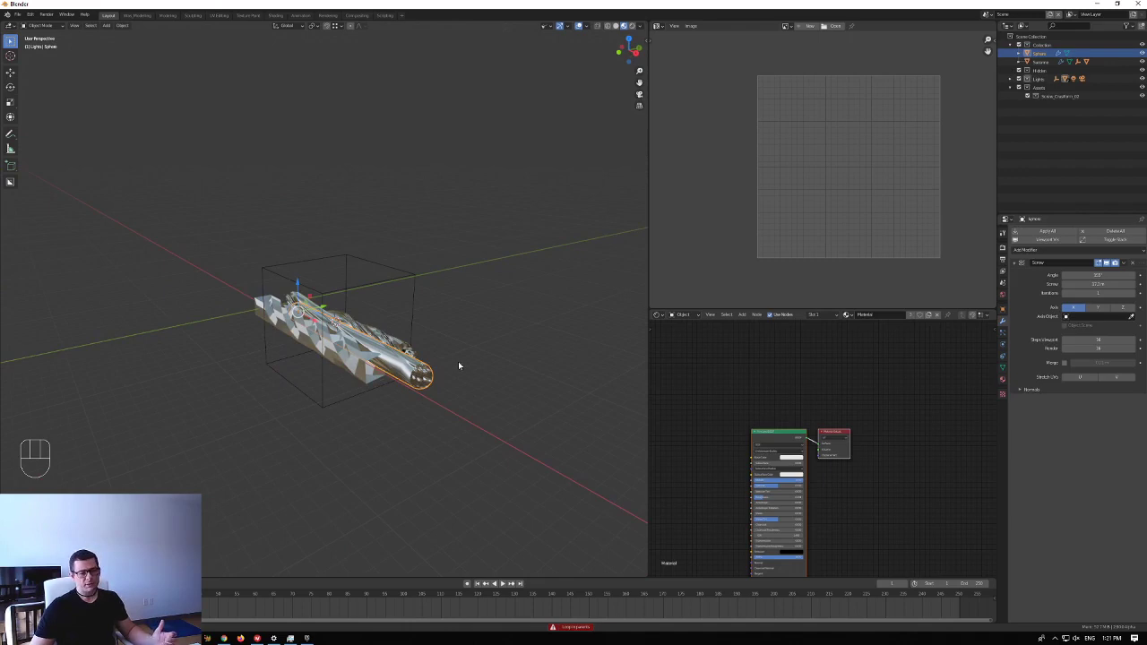
left_click(305, 264)
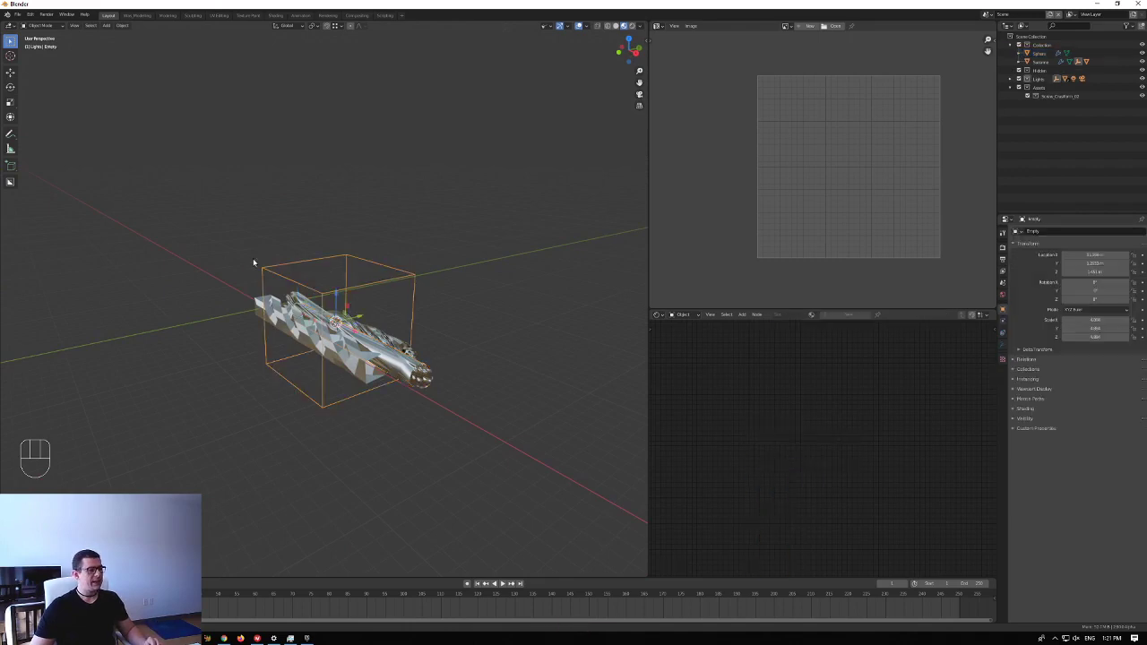
middle_click_drag(436, 335, 466, 330)
middle_click_drag(502, 274, 332, 296)
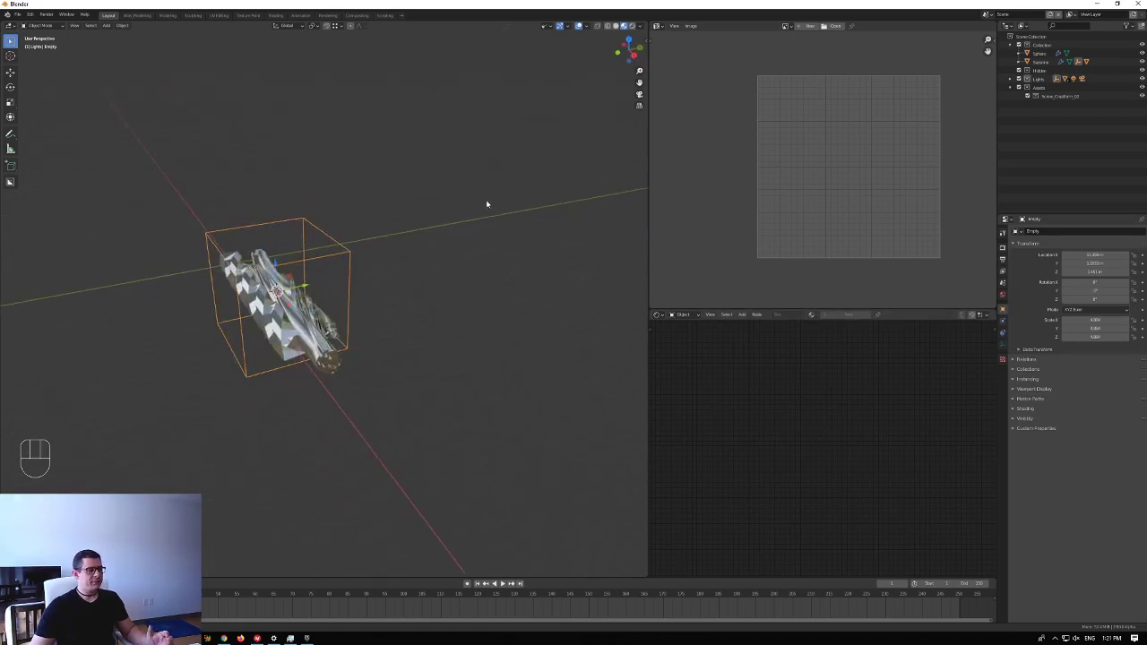
middle_click_drag(438, 281, 373, 241)
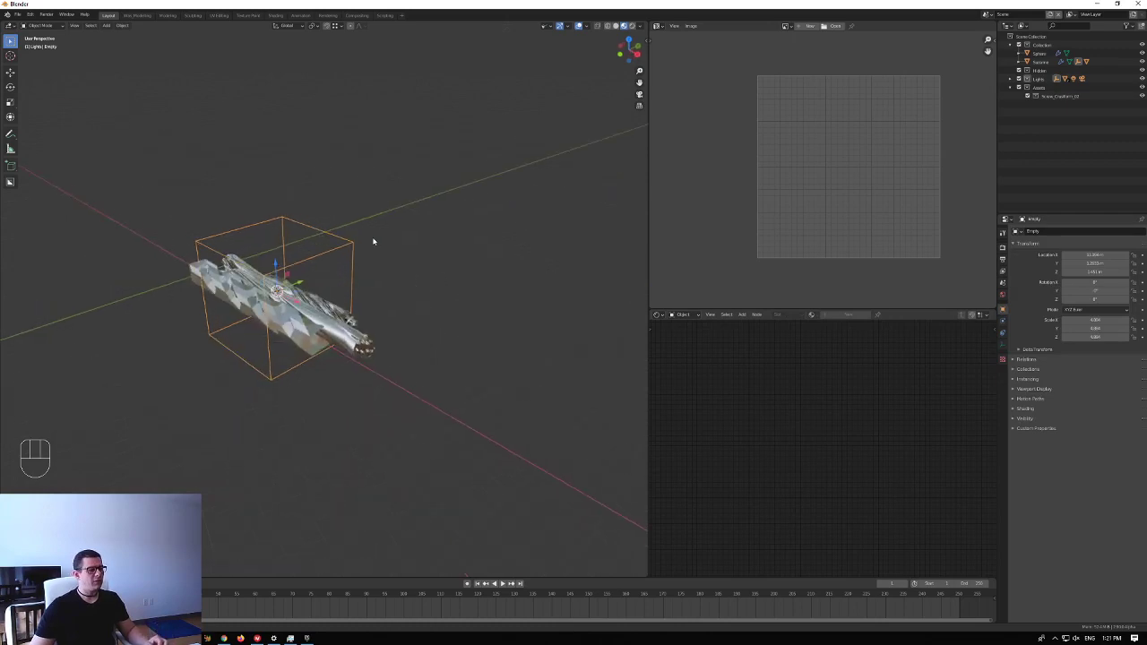
middle_click_drag(308, 266, 417, 275)
scroll(353, 280, "up", 3)
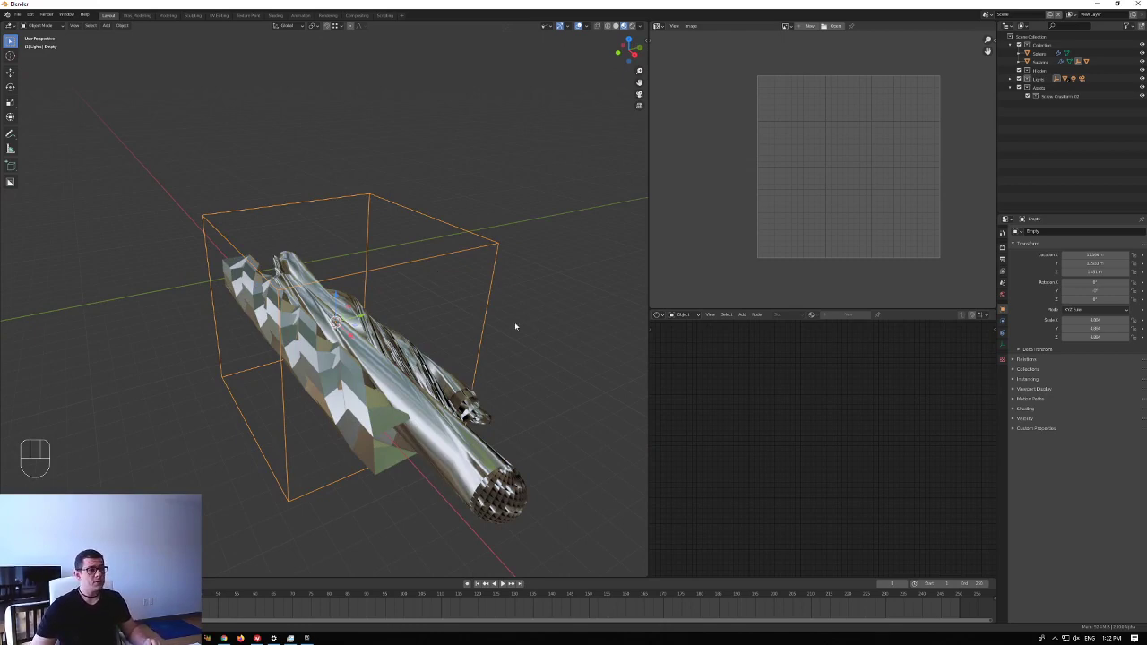
- Toggle the viewport visibility of all empties off and on several times, leaving them shown
left_click(582, 28)
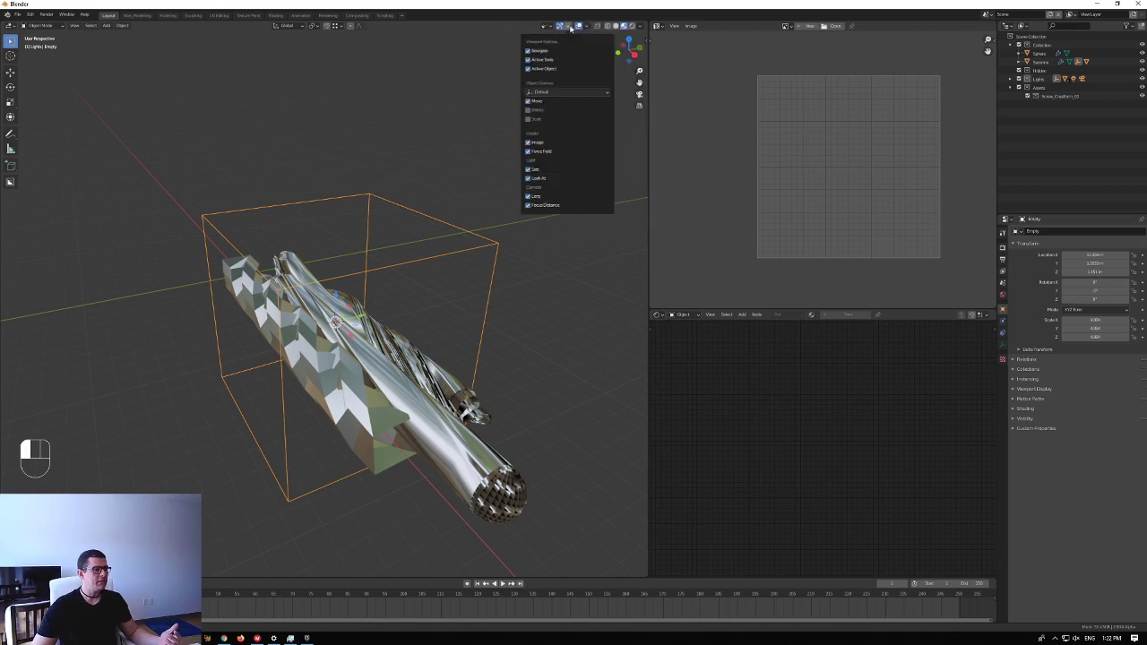
left_click(565, 29)
left_click(565, 29)
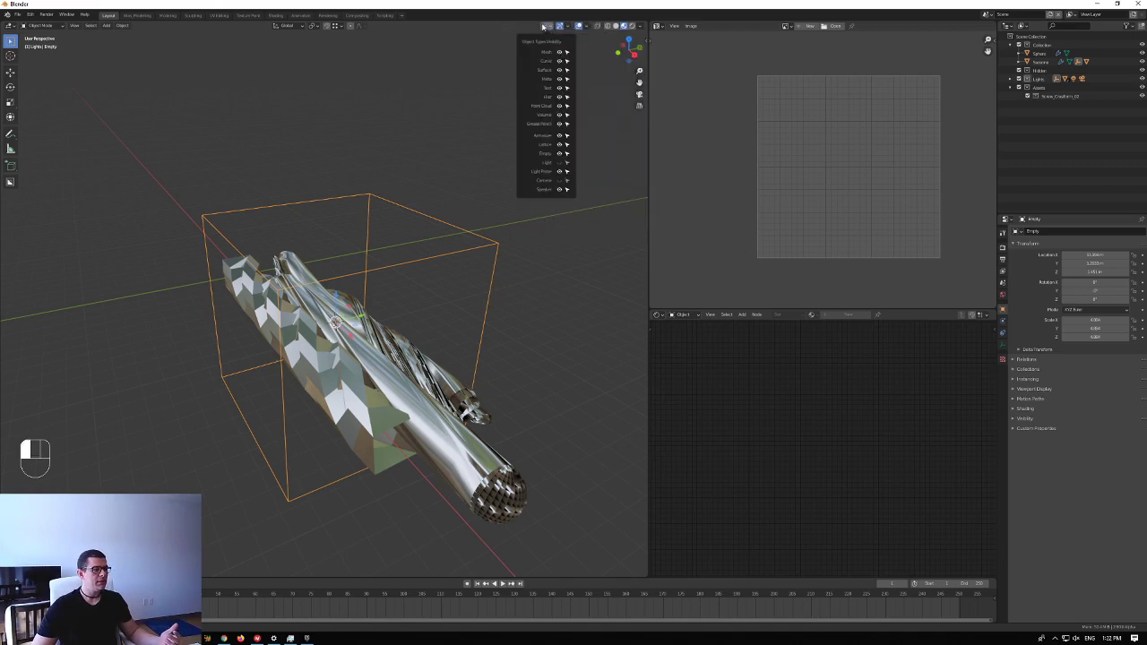
left_click(560, 154)
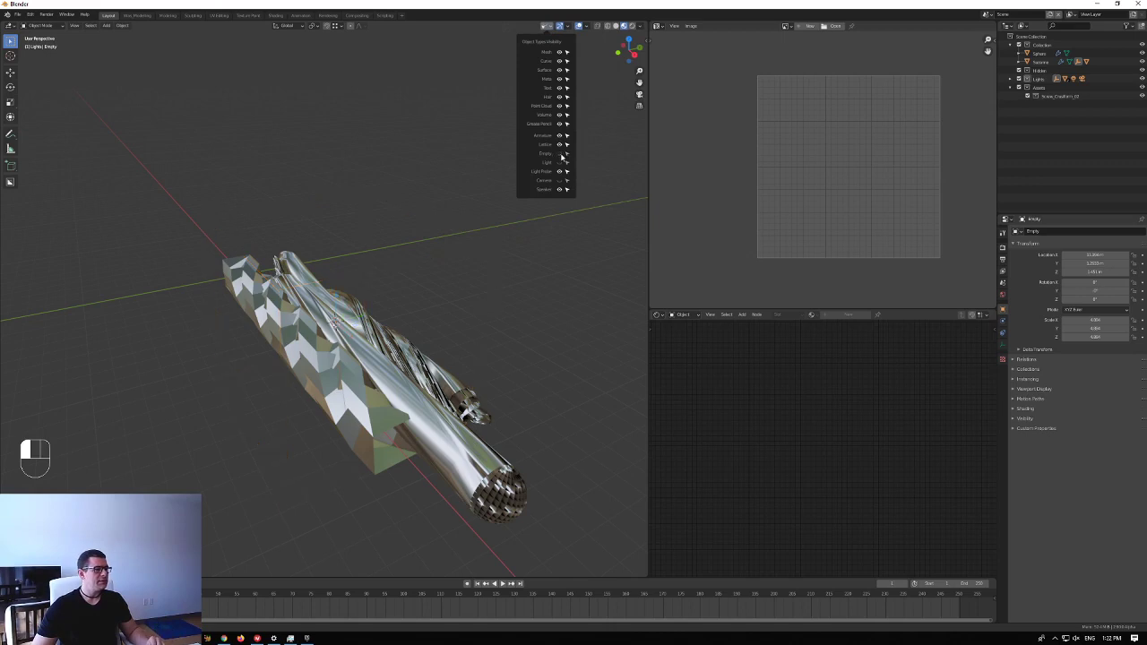
left_click(560, 154)
left_click(560, 154)
left_click(560, 154)
left_click(560, 154)
left_click(559, 154)
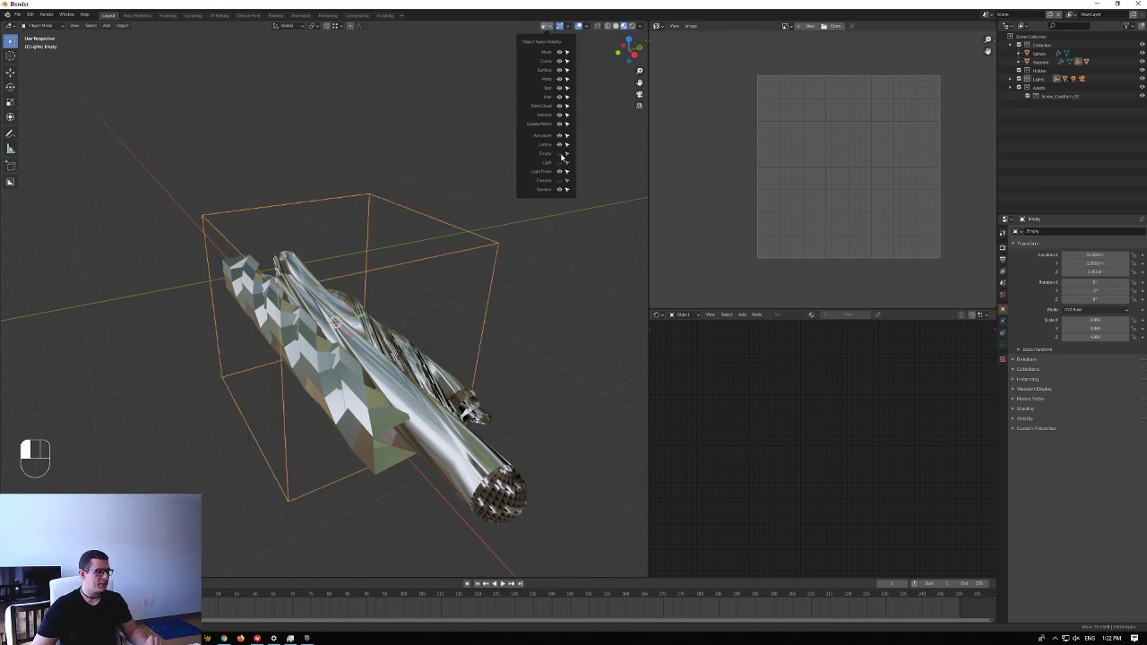
left_click(560, 155)
left_click(560, 154)
left_click(560, 154)
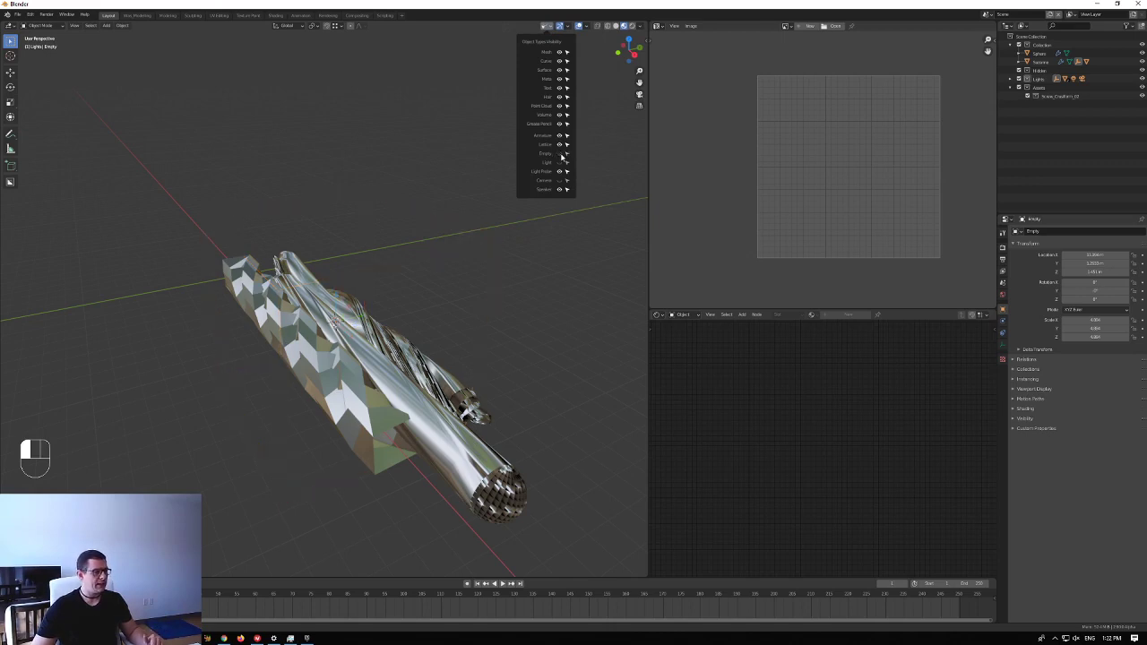
left_click(560, 154)
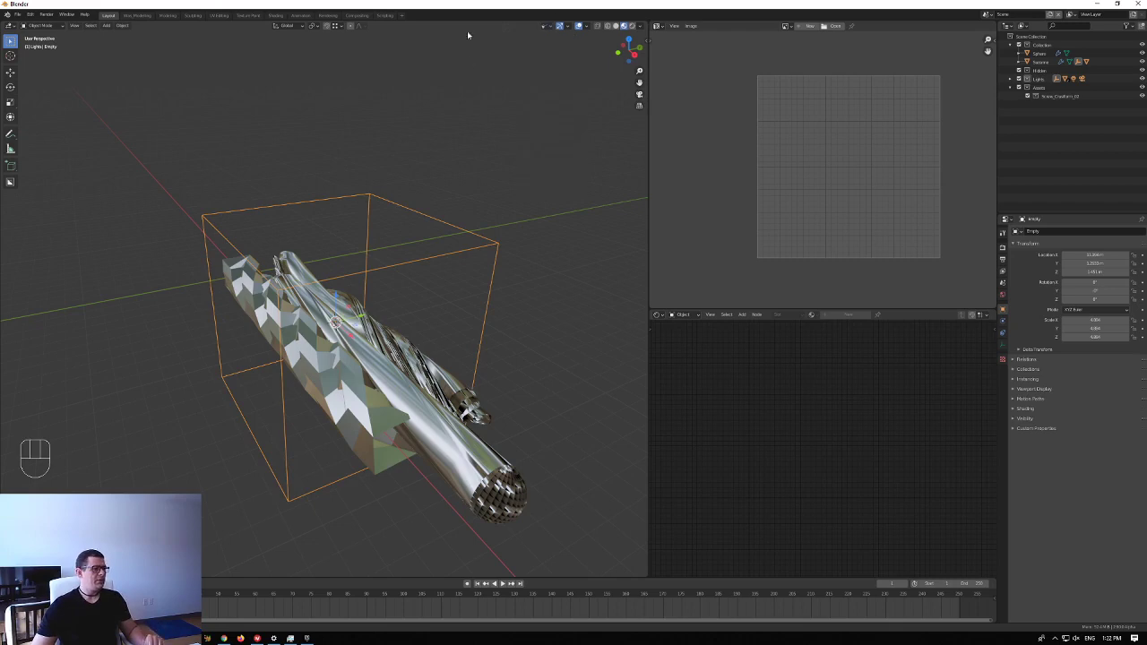
middle_click_drag(431, 186, 479, 181)
scroll(456, 184, "down", 3)
scroll(427, 171, "up", 1)
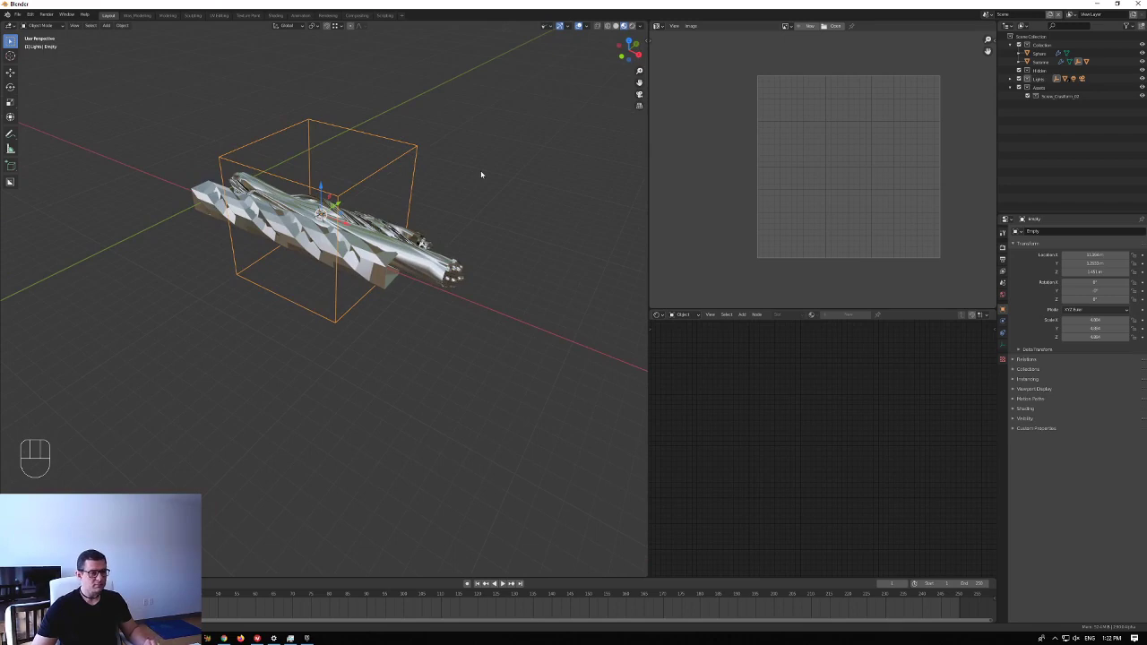
- Switch to 3ds Max, select the grouped cone, box and sphere, and clear the selection
left_click(188, 638)
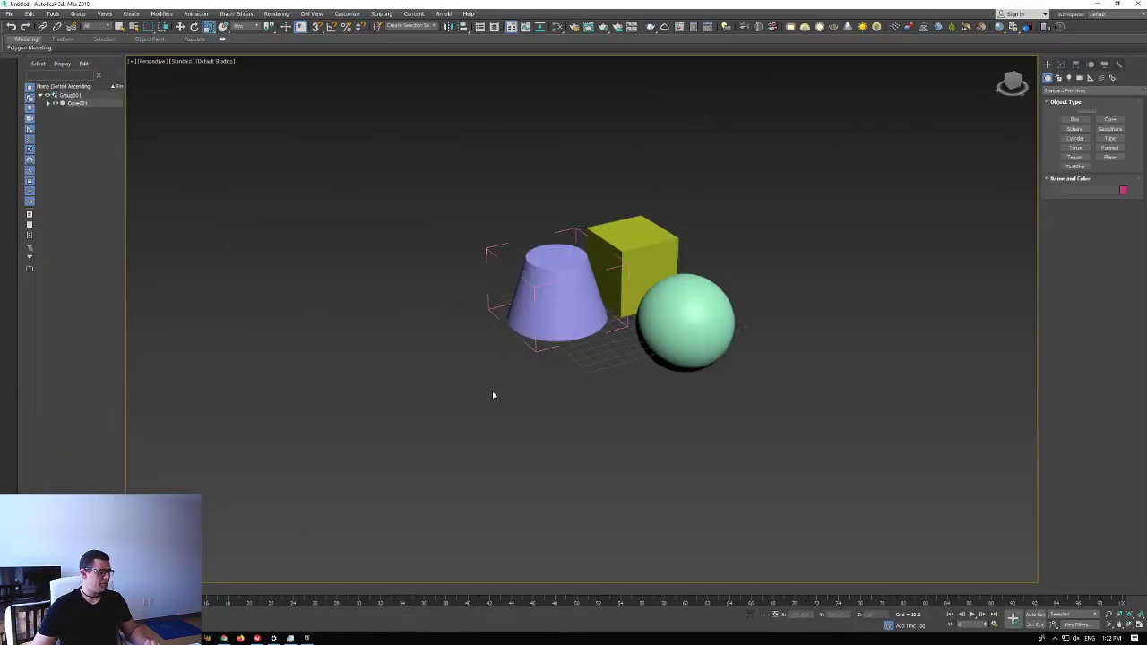
middle_click_drag(602, 396, 349, 470)
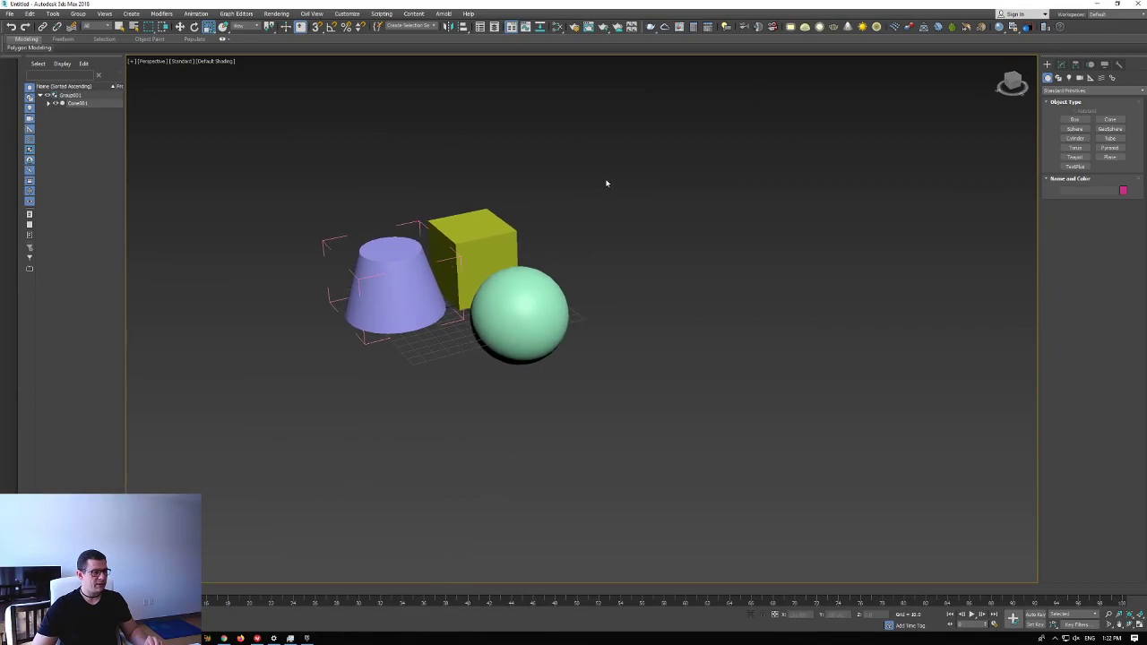
left_click(395, 271)
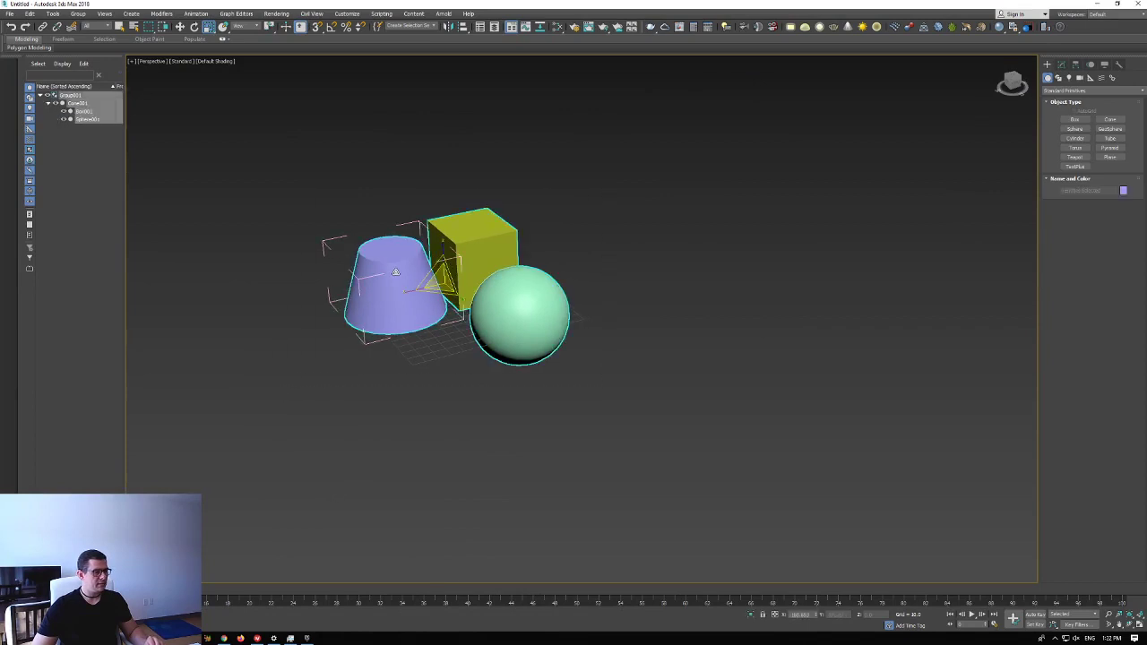
left_click(422, 207)
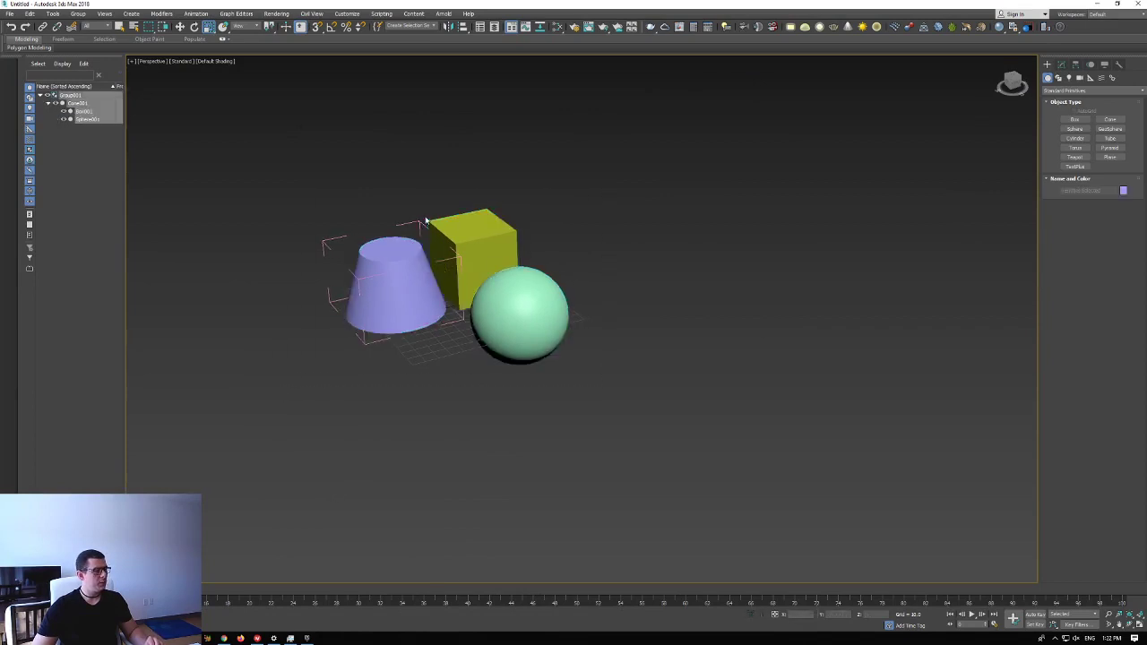
- Bring up the display settings that hold the options for hiding objects by category
left_click(1104, 66)
left_click(1118, 64)
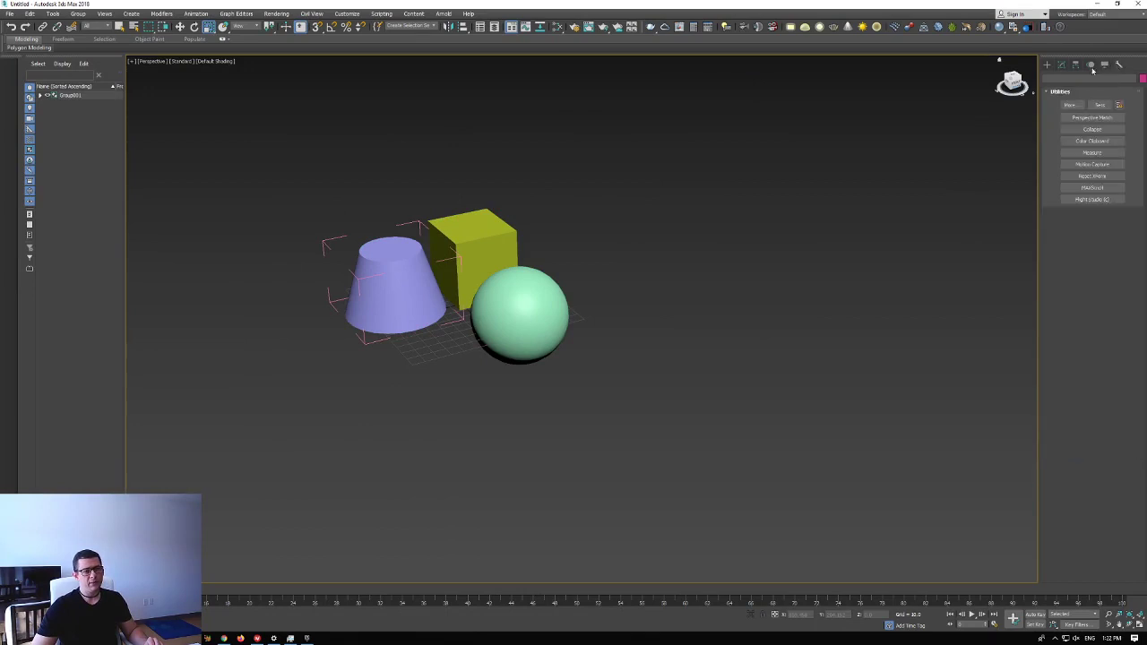
left_click(1090, 65)
left_click(1104, 67)
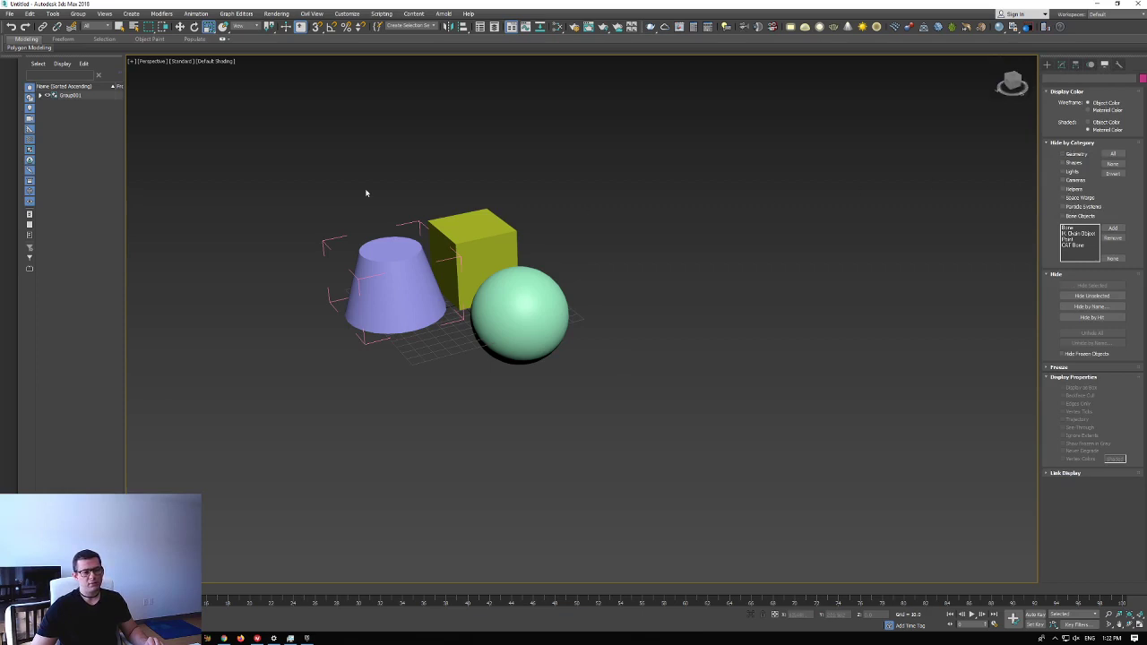
- Select the cone, box and sphere, close their open group, and clear the selection
mouse_move(360, 171)
middle_mouse_down()
mouse_move(395, 187)
mouse_move(378, 177)
middle_mouse_up()
left_click_drag(665, 158, 250, 375)
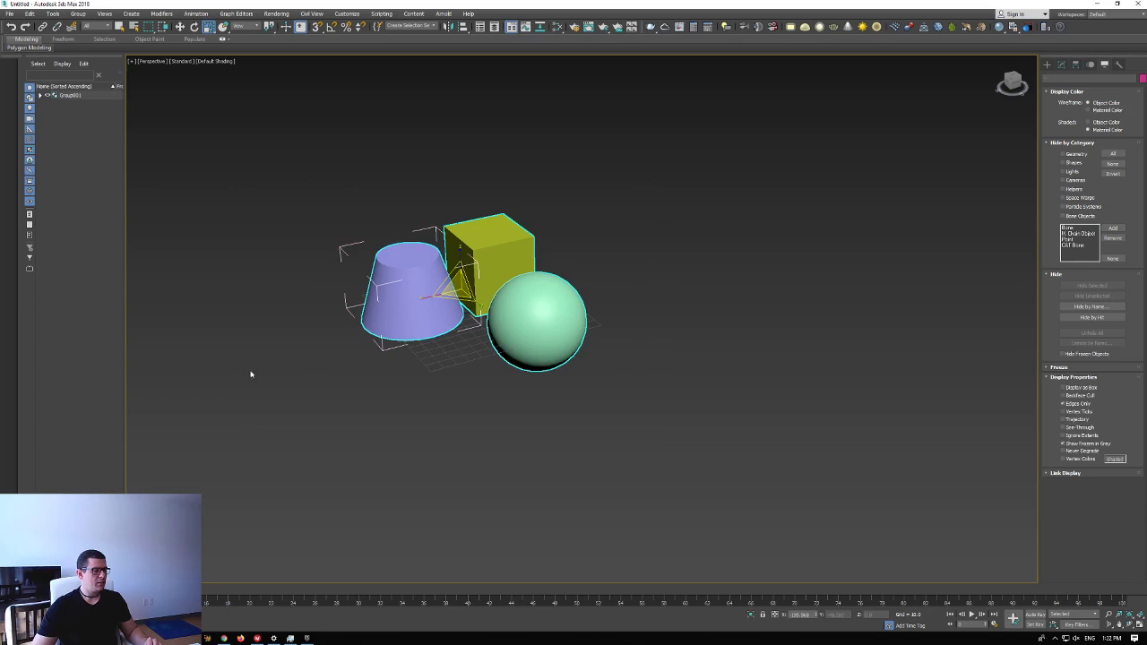
left_click(75, 14)
left_click(88, 73)
left_click(722, 195)
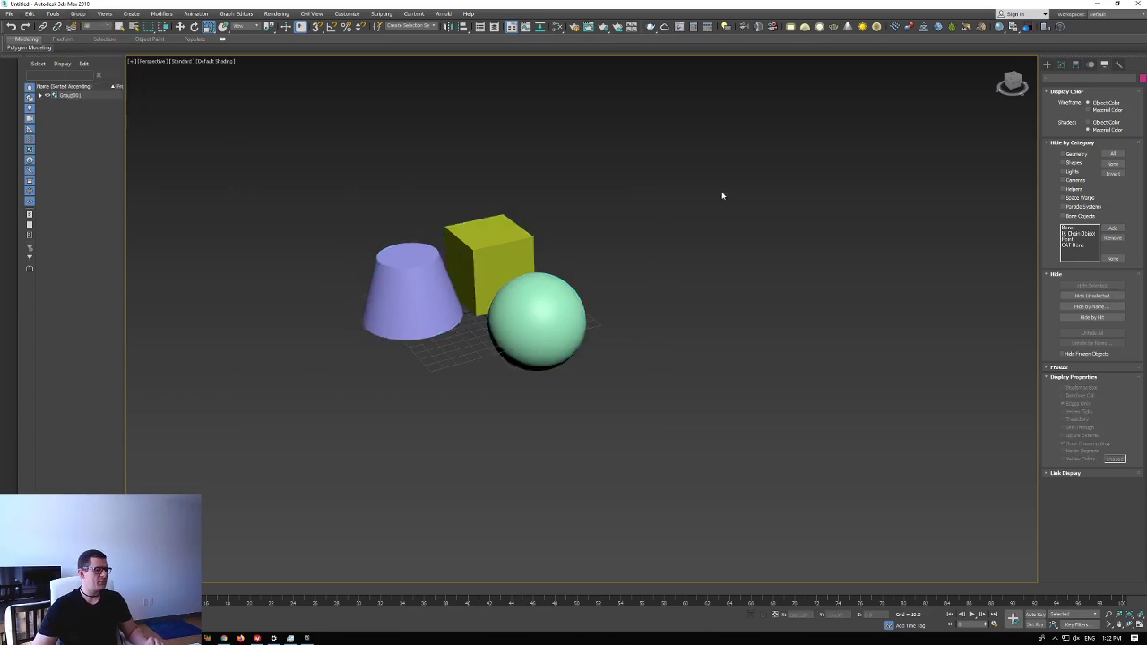
- Select the box, cone and sphere one after another to check how the closed group behaves, and examine them from different distances
middle_click_drag(577, 167, 638, 196)
left_click(548, 285)
left_click(475, 321)
left_click(598, 350)
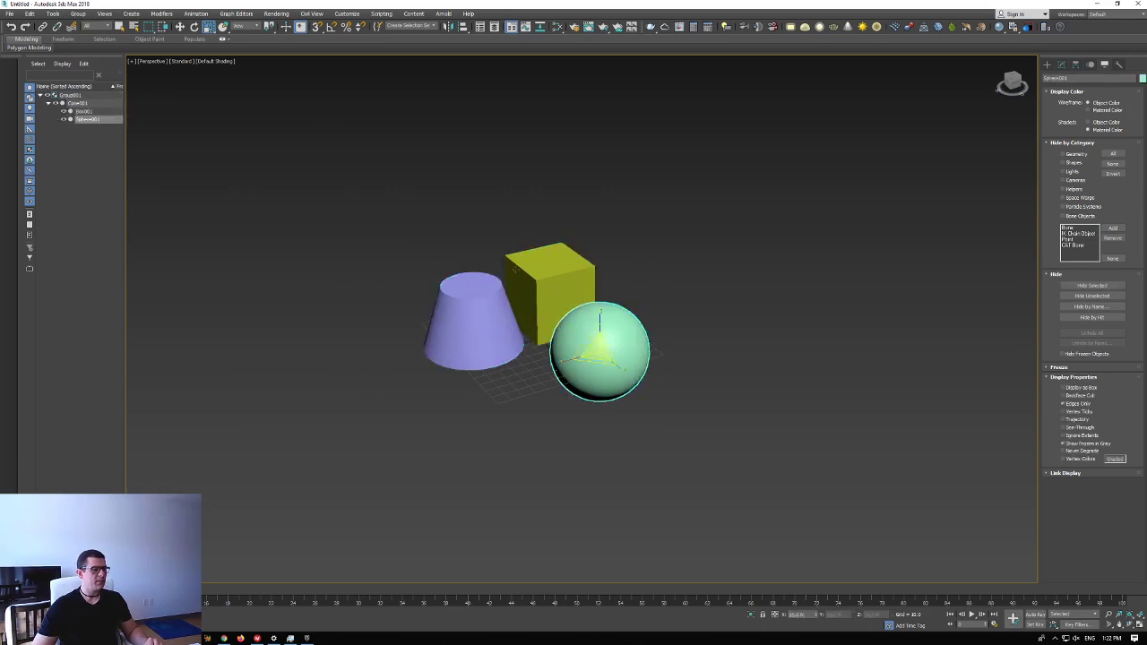
scroll(592, 242, "down", 5)
scroll(592, 243, "up", 8)
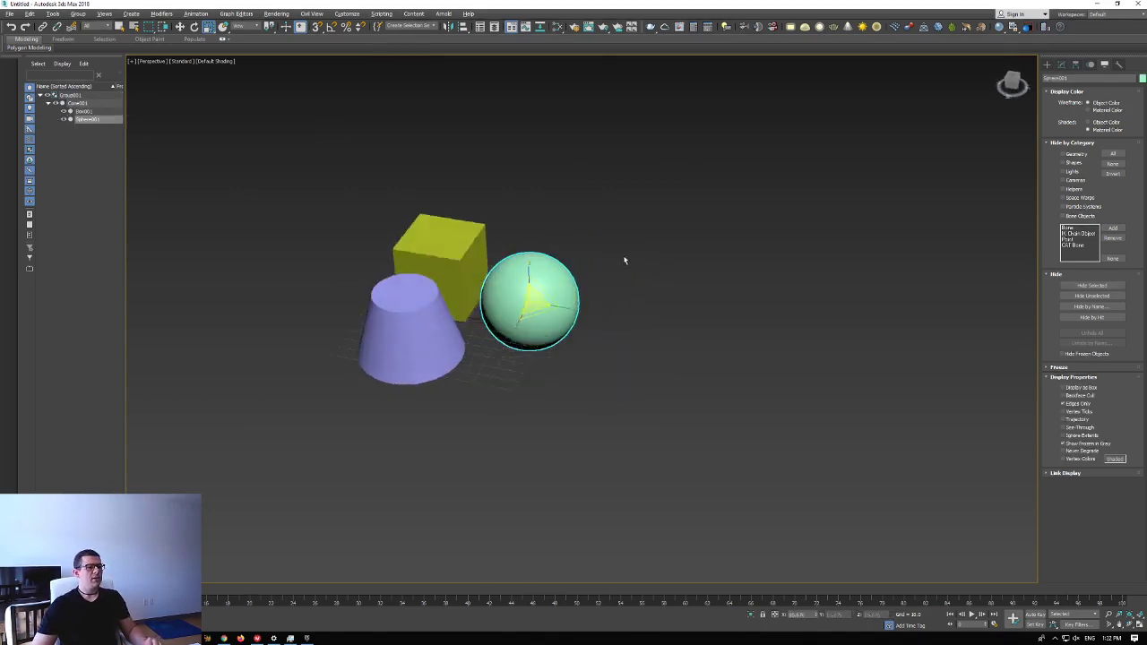
scroll(606, 217, "down", 6)
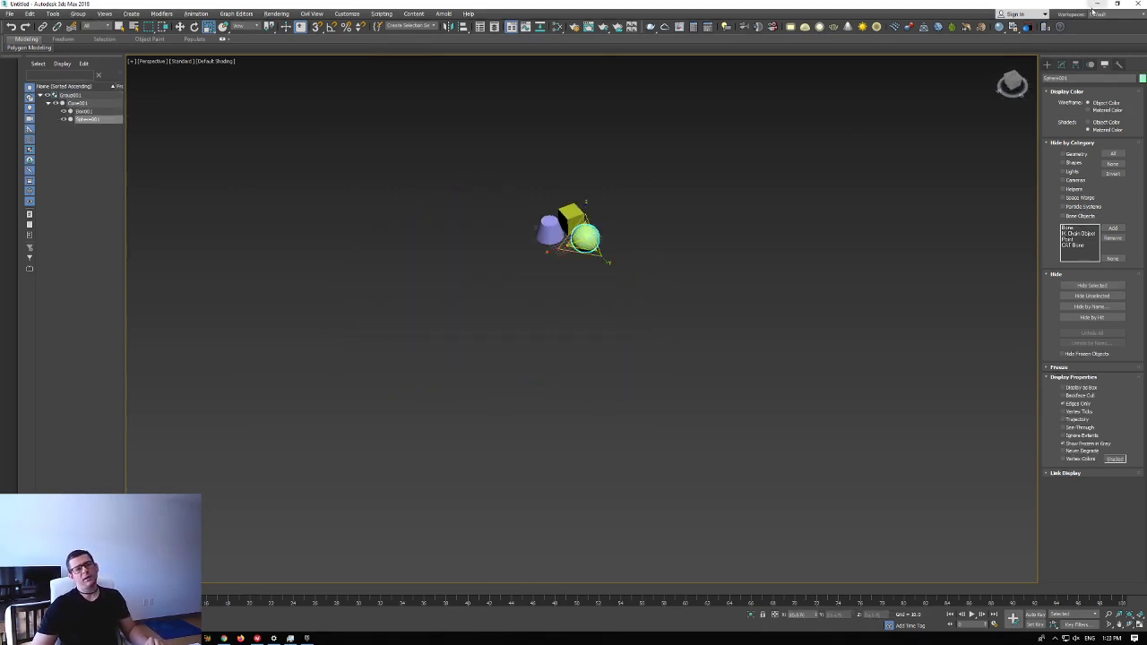